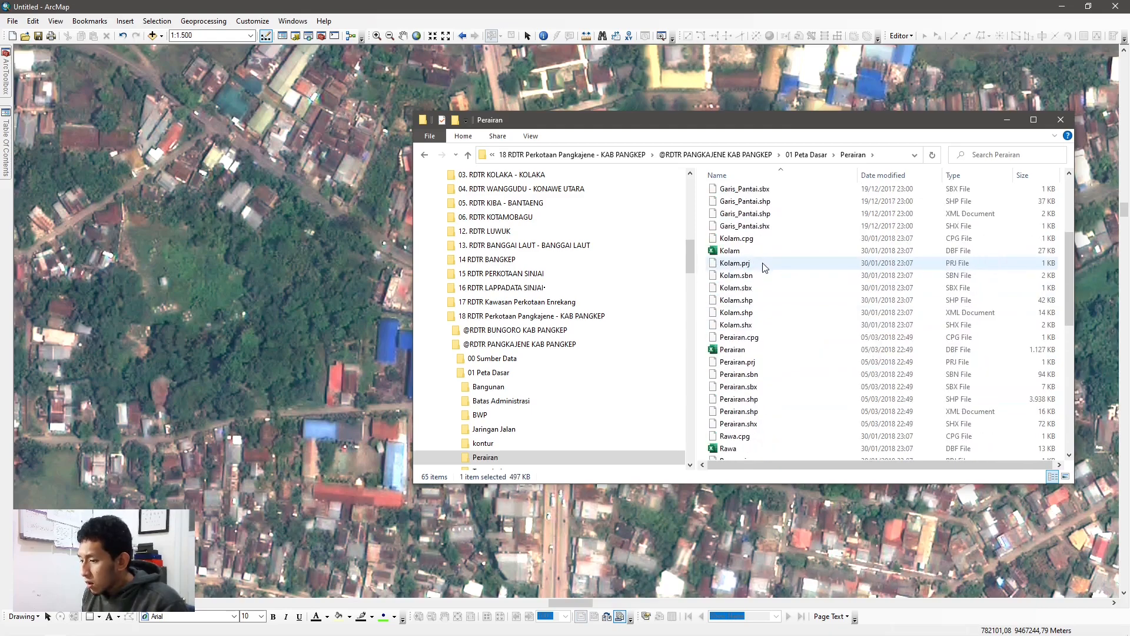
Add the Kolam.shp and Sungai shapefiles from the Perairan folder to the map and close the folder window.
{"action": "left_click", "coordinate": [737, 301], "text": "ctrl"}
{"action": "left_click_drag", "start_coordinate": [737, 301], "coordinate": [281, 276]}
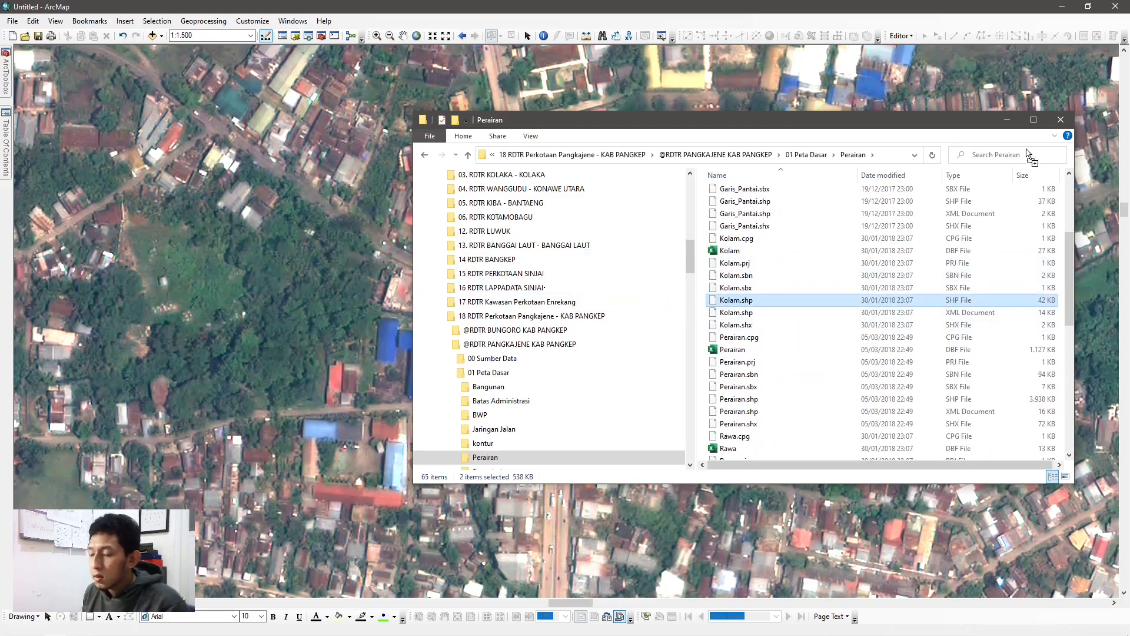
{"action": "left_click", "coordinate": [1060, 119]}
{"action": "scroll", "coordinate": [402, 319], "scroll_direction": "down", "scroll_amount": 2}
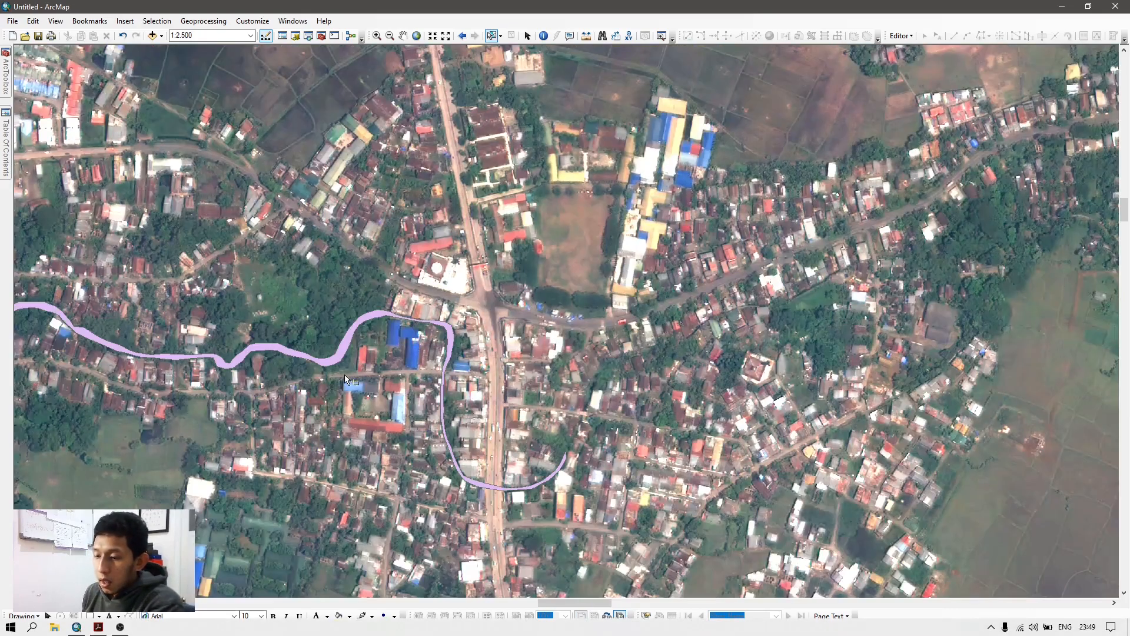
{"action": "left_click_drag", "start_coordinate": [345, 374], "coordinate": [540, 319]}
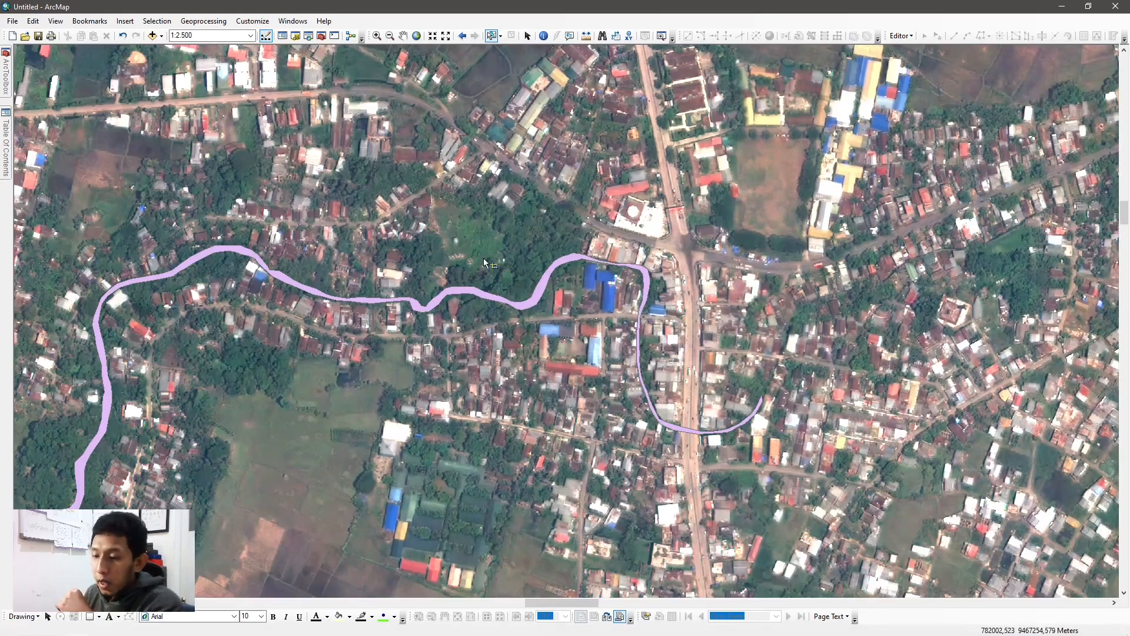
Style the Sungai layer with no fill colour and a blue outline of width 2.
{"action": "mouse_move", "coordinate": [6, 144]}
{"action": "left_click", "coordinate": [56, 119]}
{"action": "left_click", "coordinate": [678, 246]}
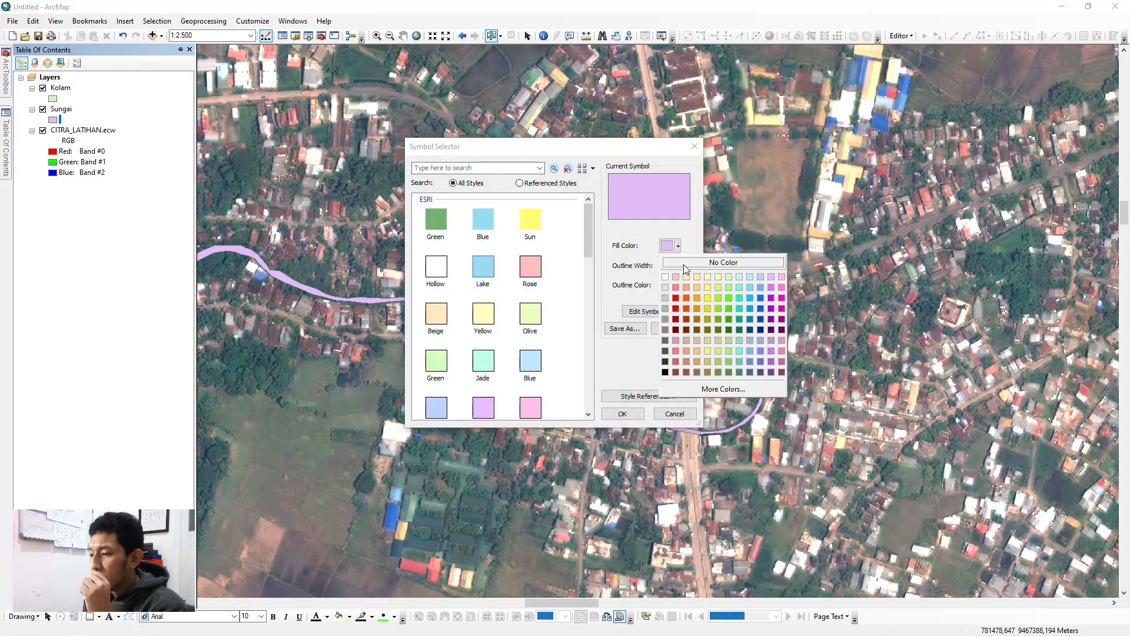
{"action": "left_click", "coordinate": [684, 263]}
{"action": "left_click", "coordinate": [679, 286]}
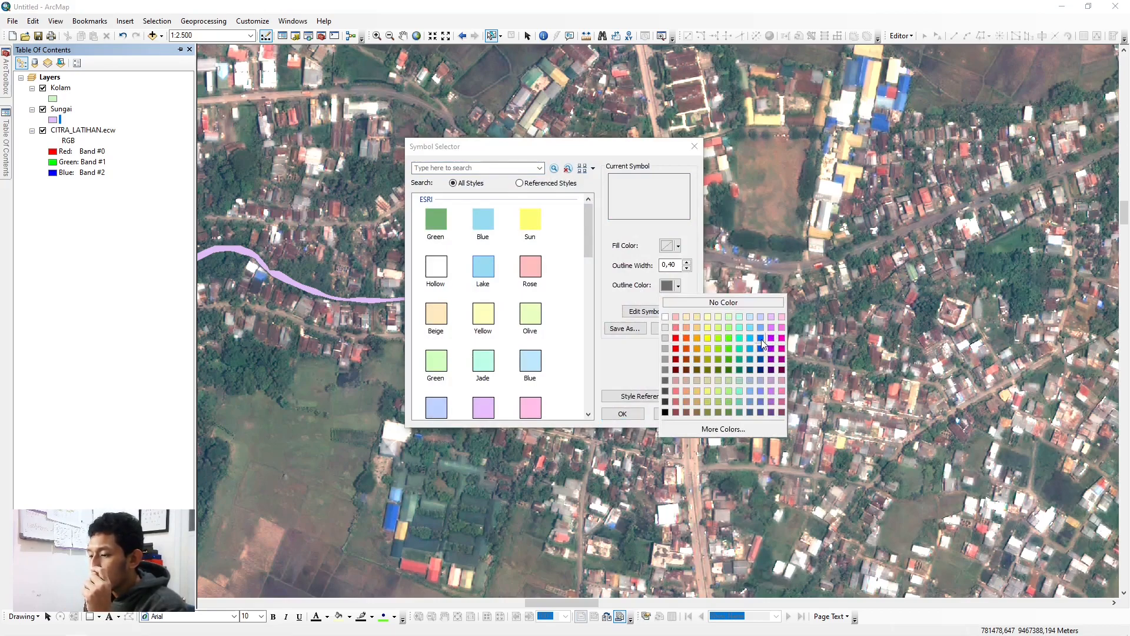
{"action": "left_click", "coordinate": [760, 339]}
{"action": "left_click", "coordinate": [686, 262]}
{"action": "left_click", "coordinate": [686, 262]}
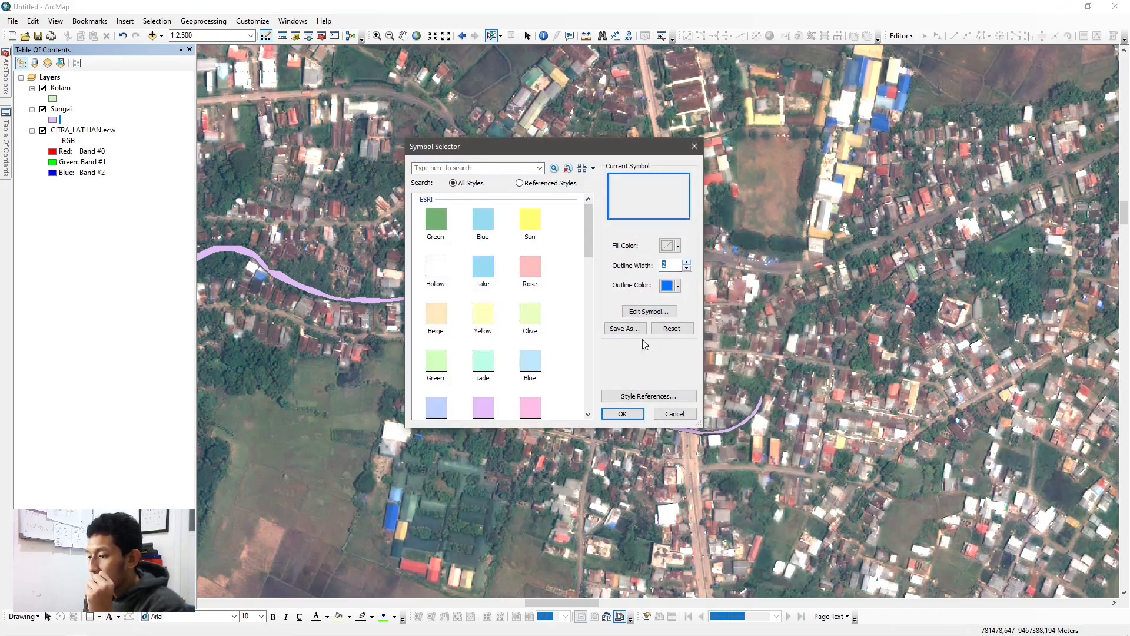
{"action": "left_click", "coordinate": [626, 415]}
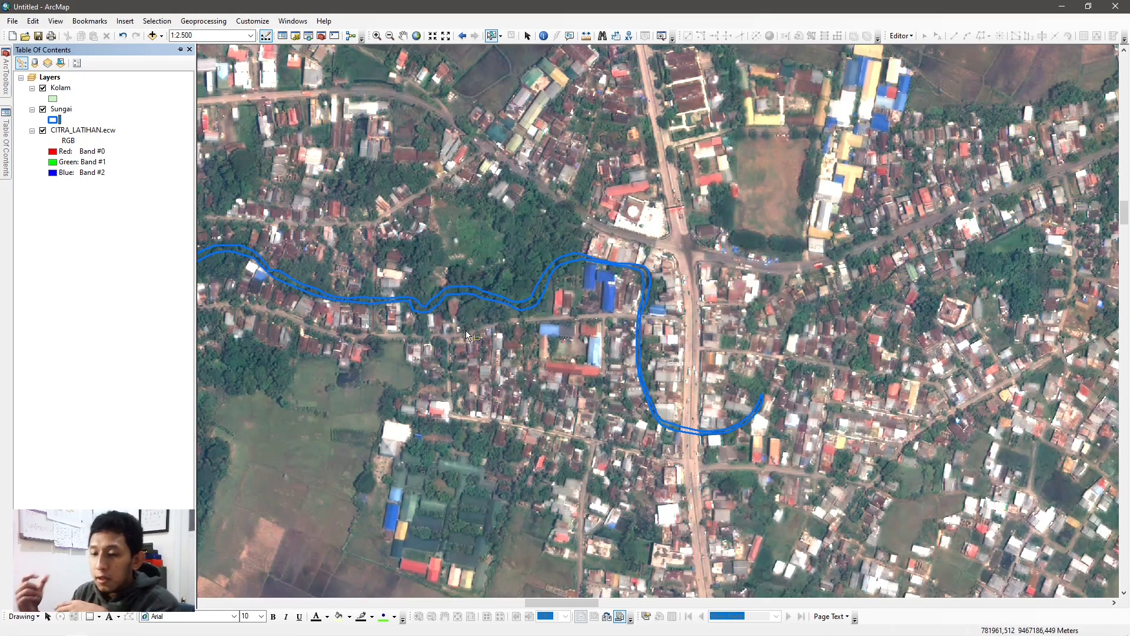
Remove the Kolam layer from the map.
{"action": "right_click", "coordinate": [66, 89]}
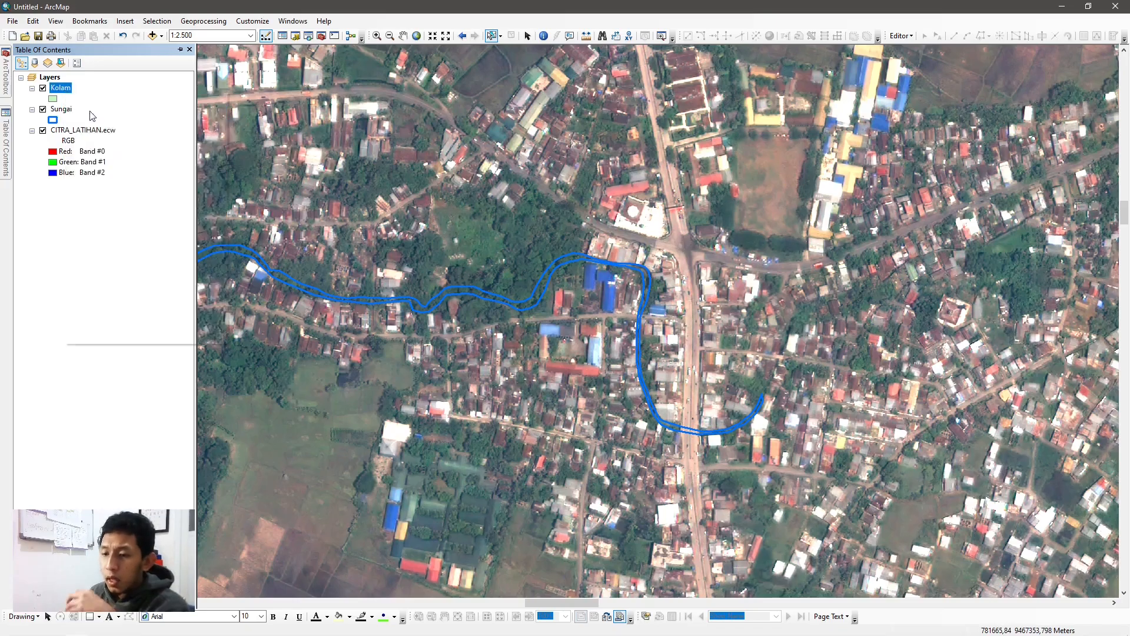
{"action": "left_click", "coordinate": [88, 108]}
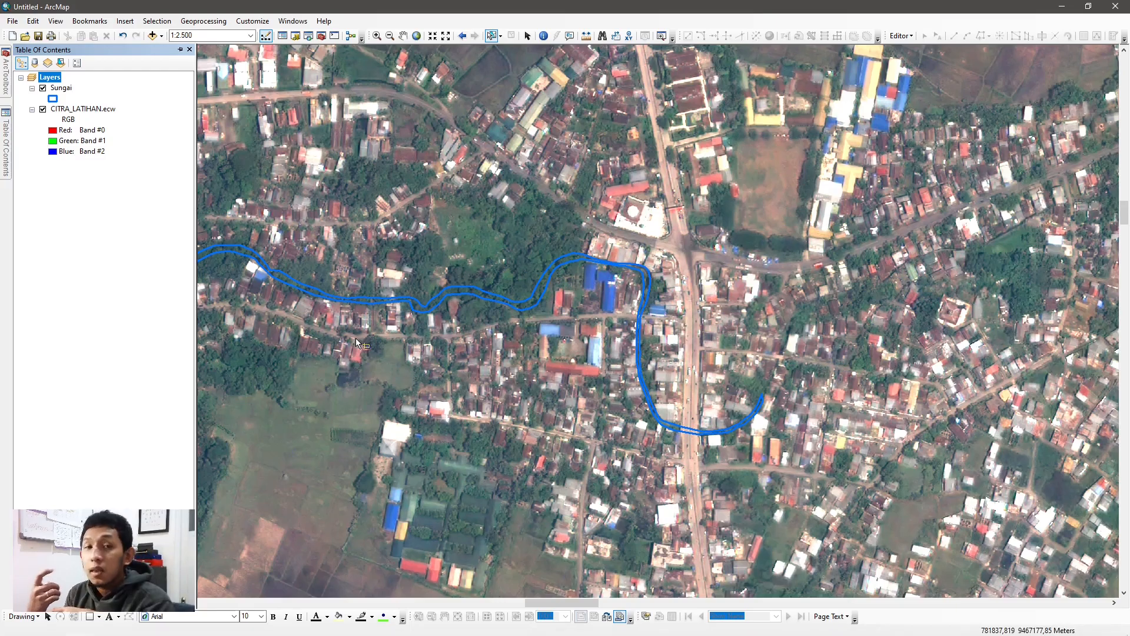
Examine how the Sungai outlines trace both banks of the narrow winding river through the settlement.
{"action": "left_click_drag", "start_coordinate": [633, 298], "coordinate": [611, 99]}
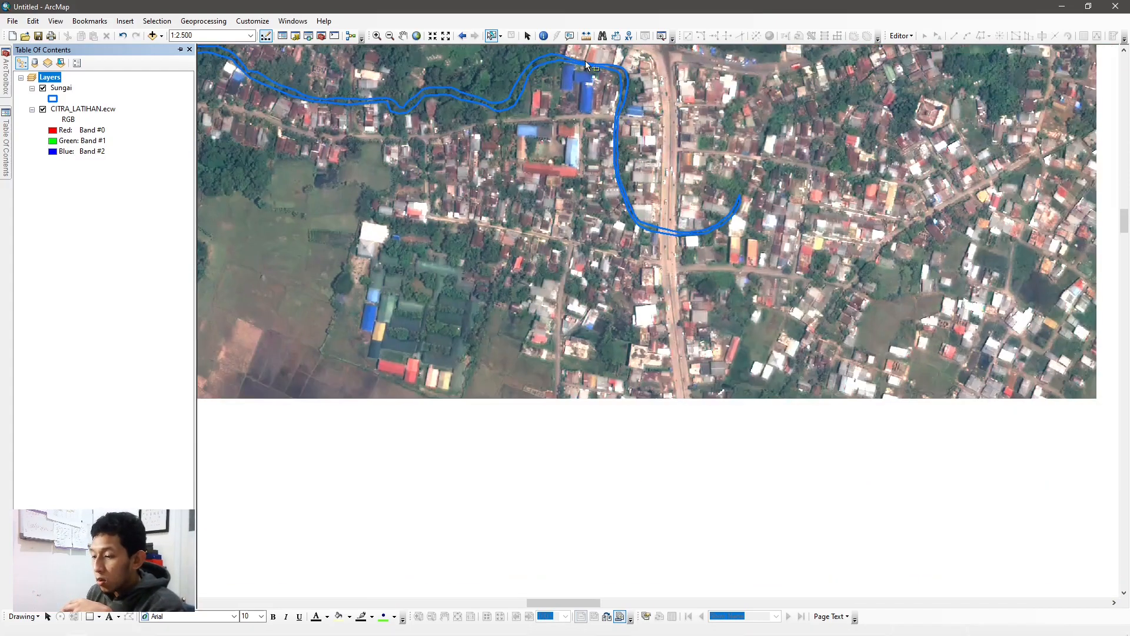
{"action": "scroll", "coordinate": [404, 100], "scroll_direction": "up", "scroll_amount": 5}
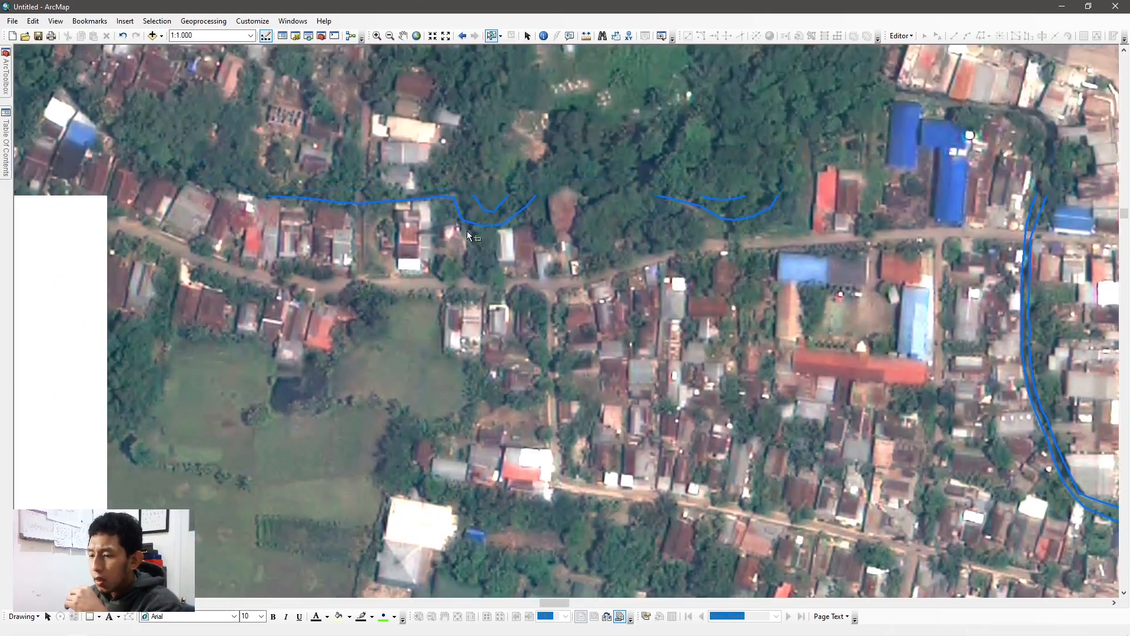
{"action": "left_click_drag", "start_coordinate": [229, 181], "coordinate": [539, 289]}
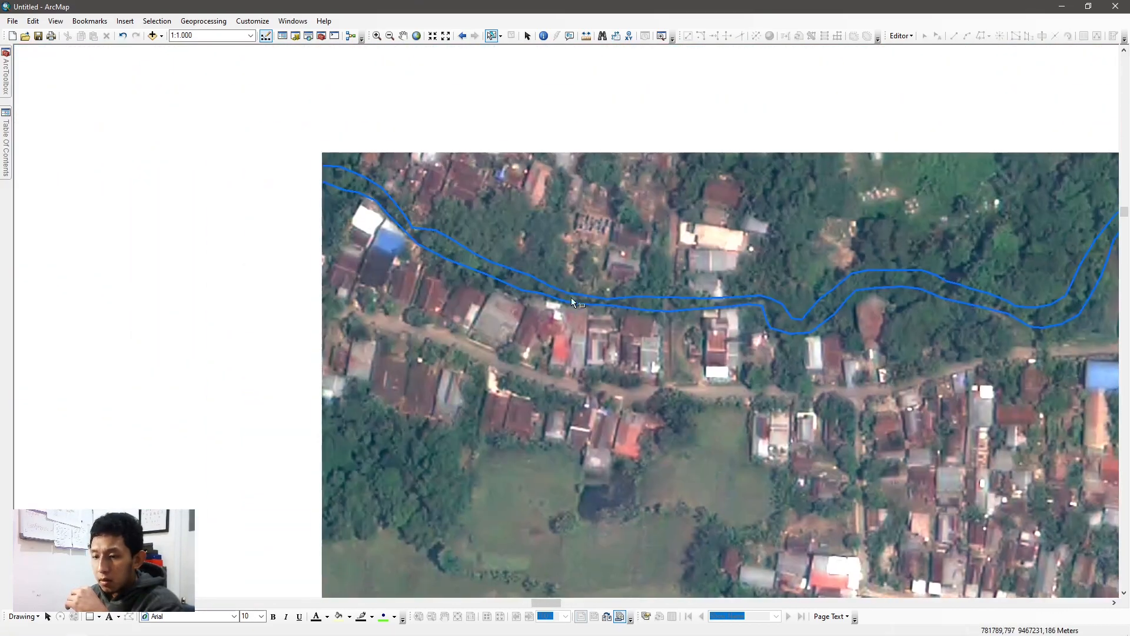
{"action": "left_click_drag", "start_coordinate": [222, 218], "coordinate": [573, 87]}
{"action": "left_click_drag", "start_coordinate": [389, 432], "coordinate": [518, 51]}
{"action": "scroll", "coordinate": [331, 351], "scroll_direction": "down", "scroll_amount": 2}
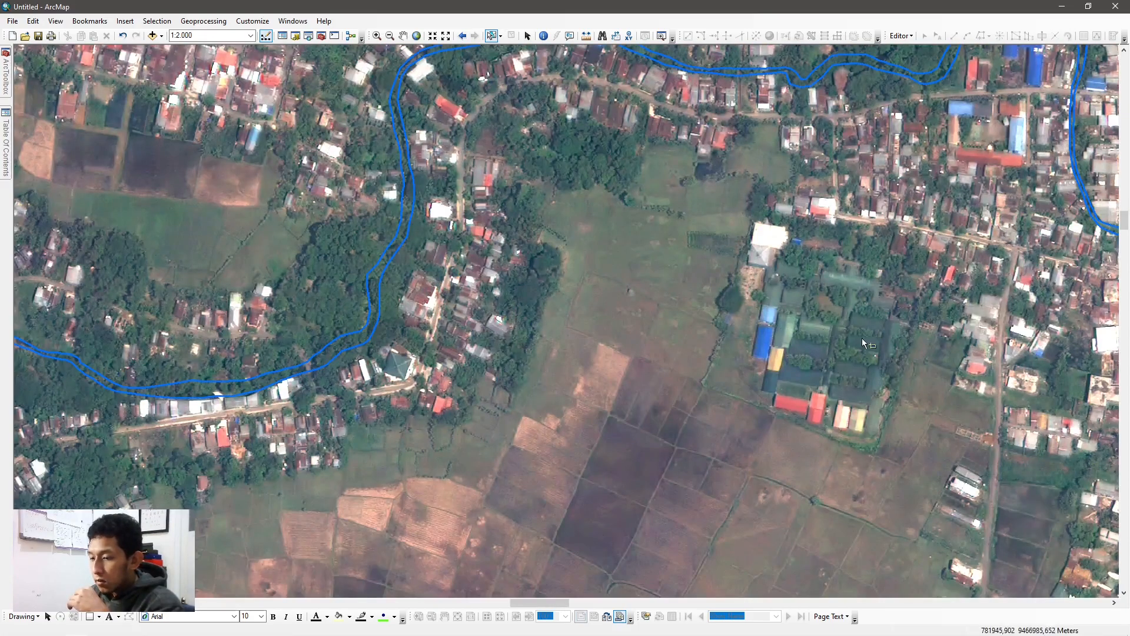
{"action": "left_click_drag", "start_coordinate": [853, 336], "coordinate": [166, 230]}
{"action": "scroll", "coordinate": [486, 228], "scroll_direction": "down", "scroll_amount": 1}
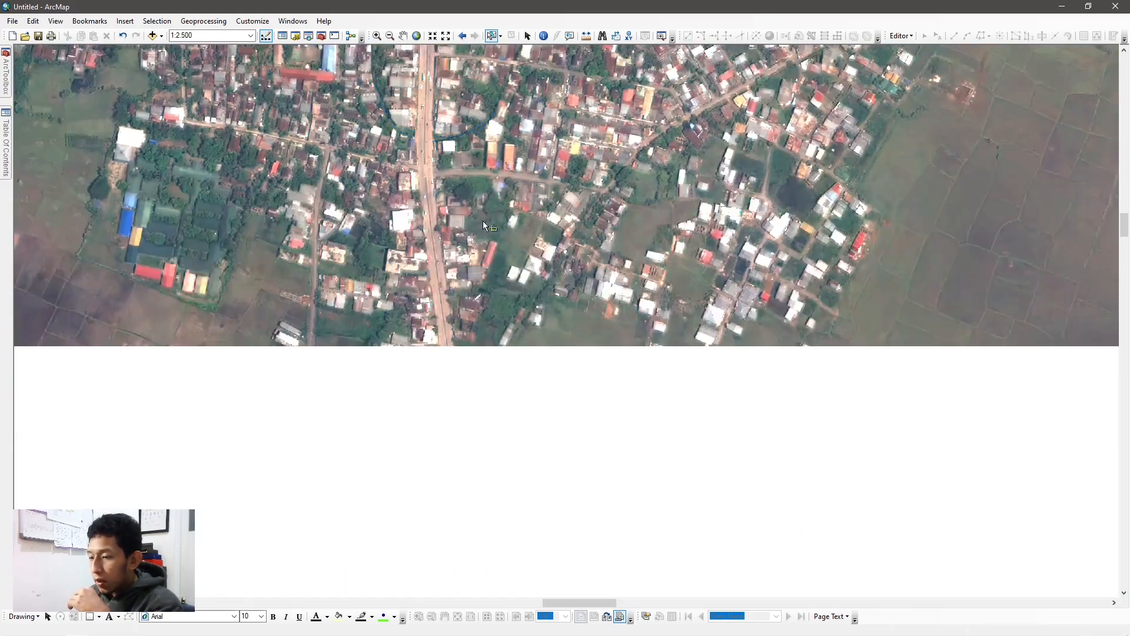
{"action": "left_click_drag", "start_coordinate": [486, 228], "coordinate": [616, 365]}
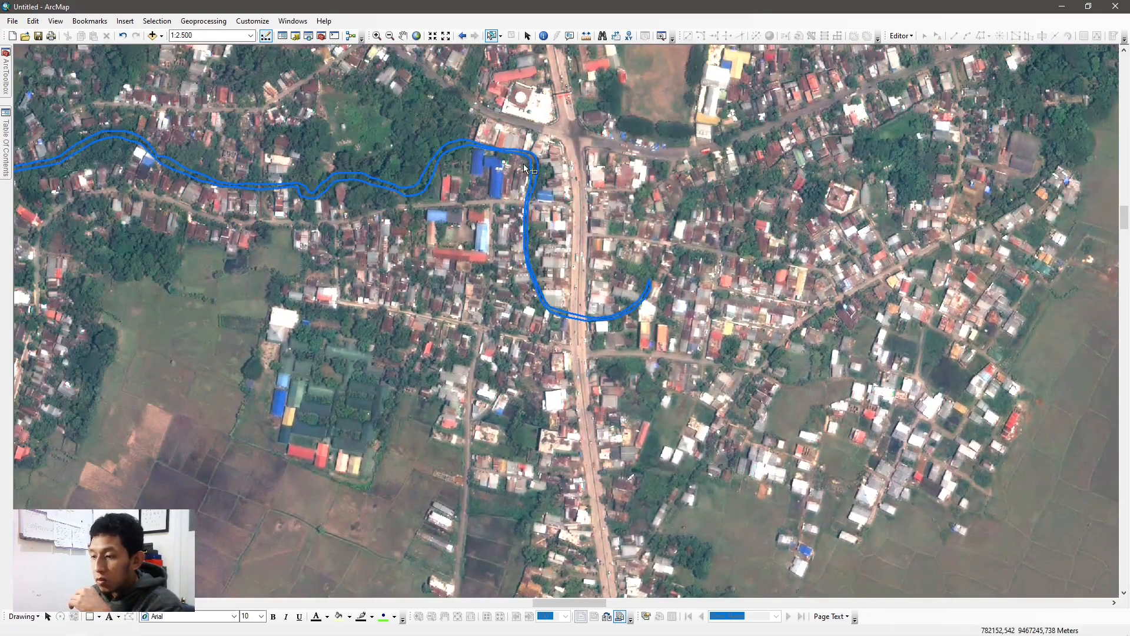
{"action": "scroll", "coordinate": [423, 126], "scroll_direction": "up", "scroll_amount": 2}
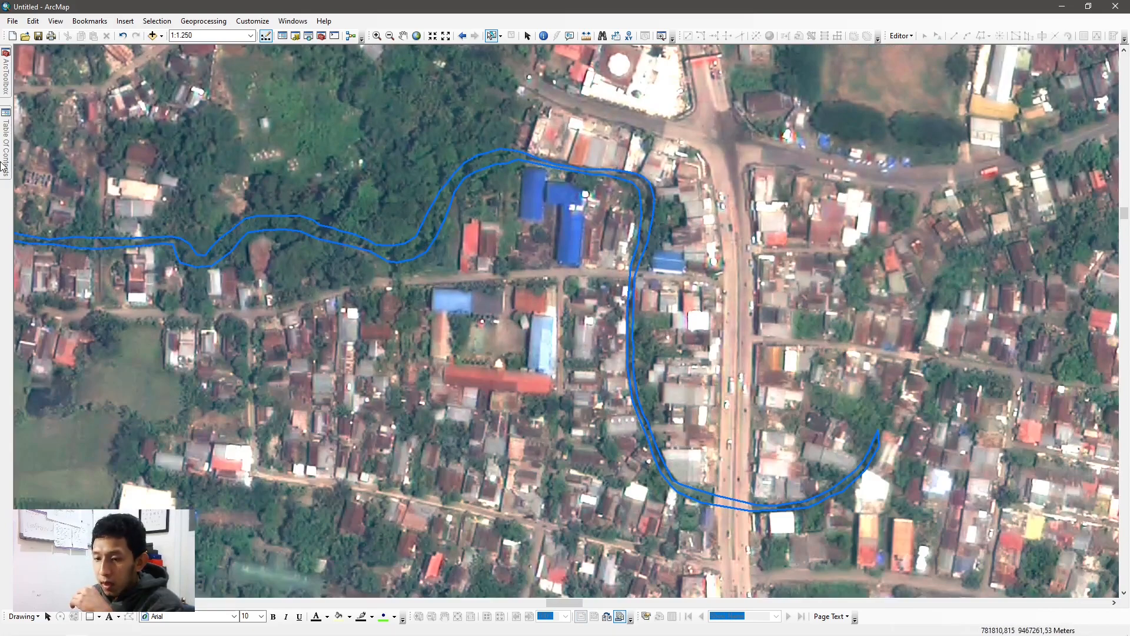
Hide the Sungai layer to inspect the bare imagery along the narrow river, and show the layer again.
{"action": "mouse_move", "coordinate": [4, 167]}
{"action": "left_click_drag", "start_coordinate": [429, 233], "coordinate": [966, 195]}
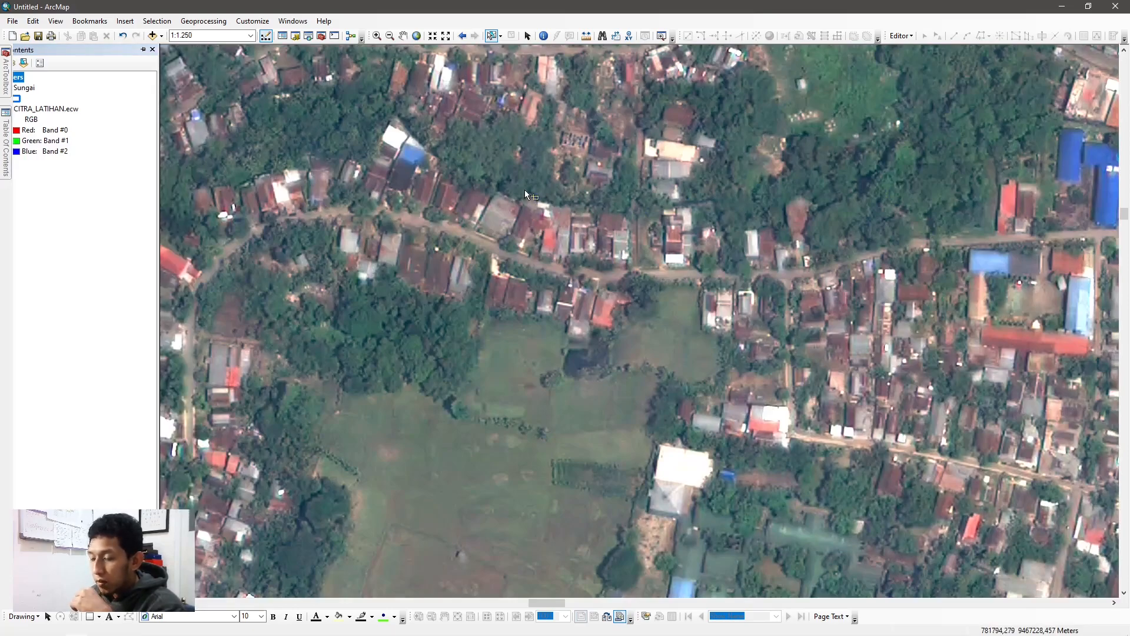
{"action": "scroll", "coordinate": [524, 189], "scroll_direction": "up", "scroll_amount": 2}
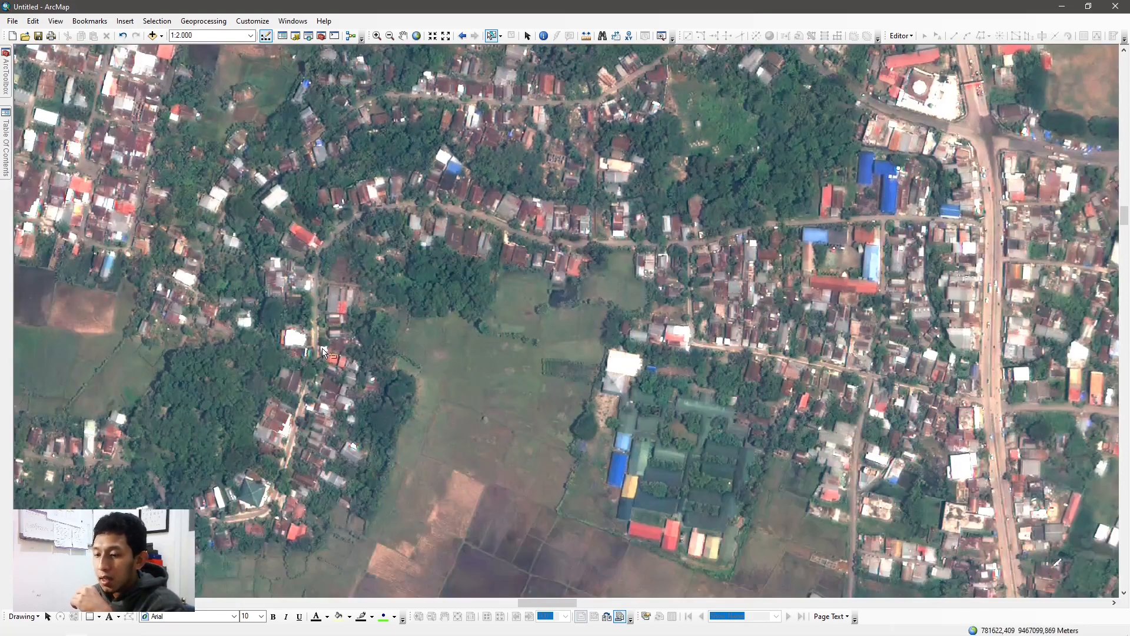
{"action": "mouse_move", "coordinate": [6, 145]}
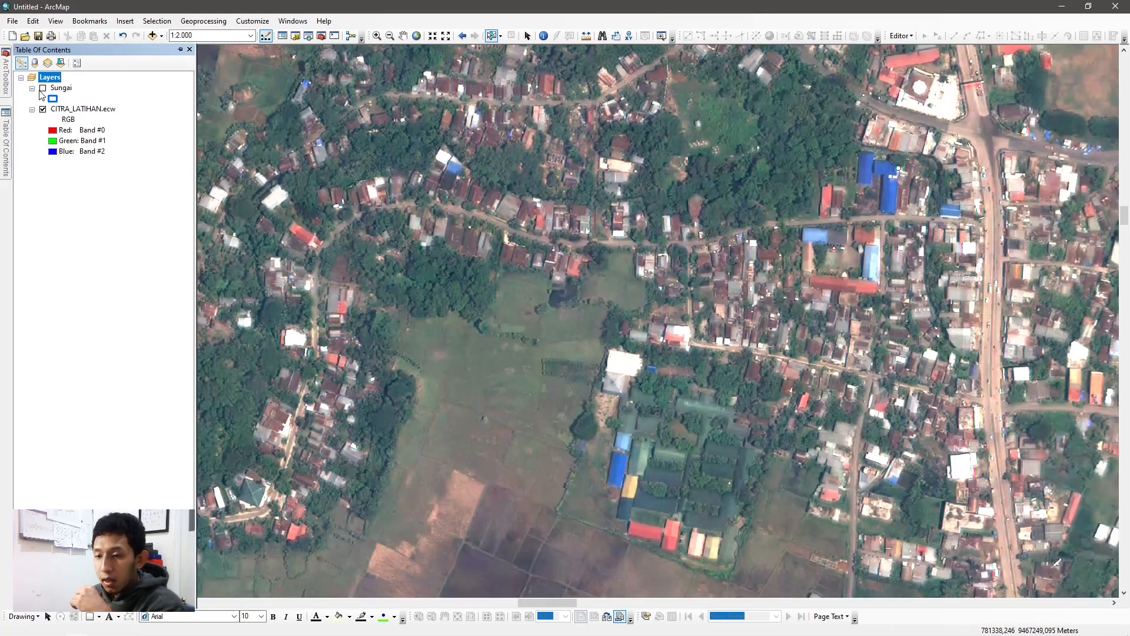
{"action": "left_click", "coordinate": [43, 88]}
Examine the Sungai outlines along the southern channels and the banks of the wide river around its two bridges.
{"action": "left_click_drag", "start_coordinate": [468, 473], "coordinate": [780, 63]}
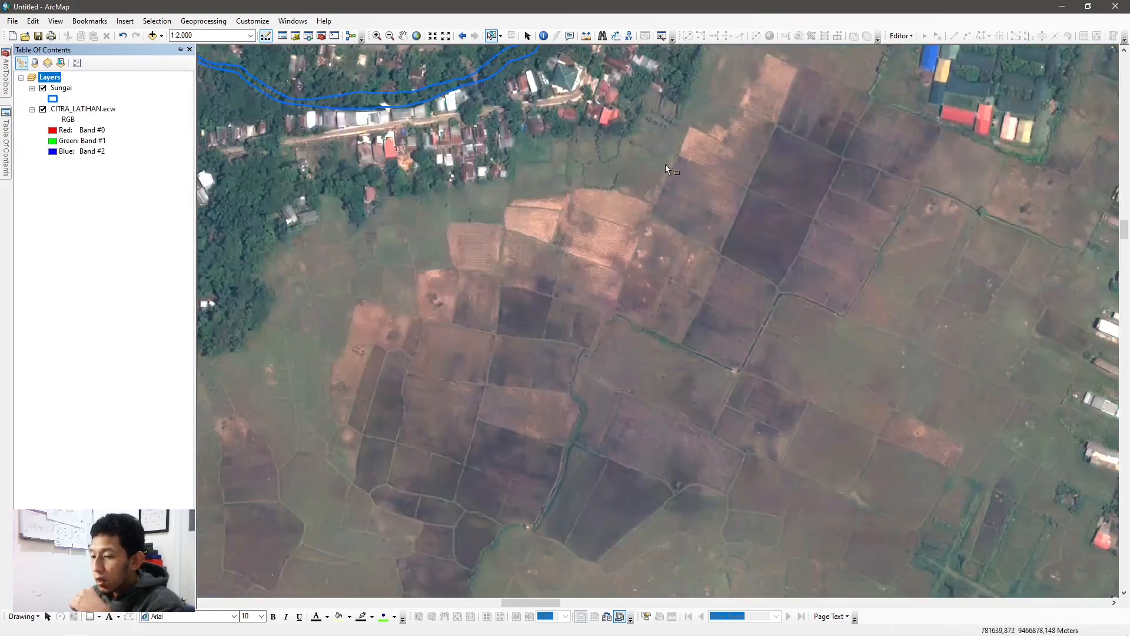
{"action": "scroll", "coordinate": [602, 222], "scroll_direction": "up", "scroll_amount": 3}
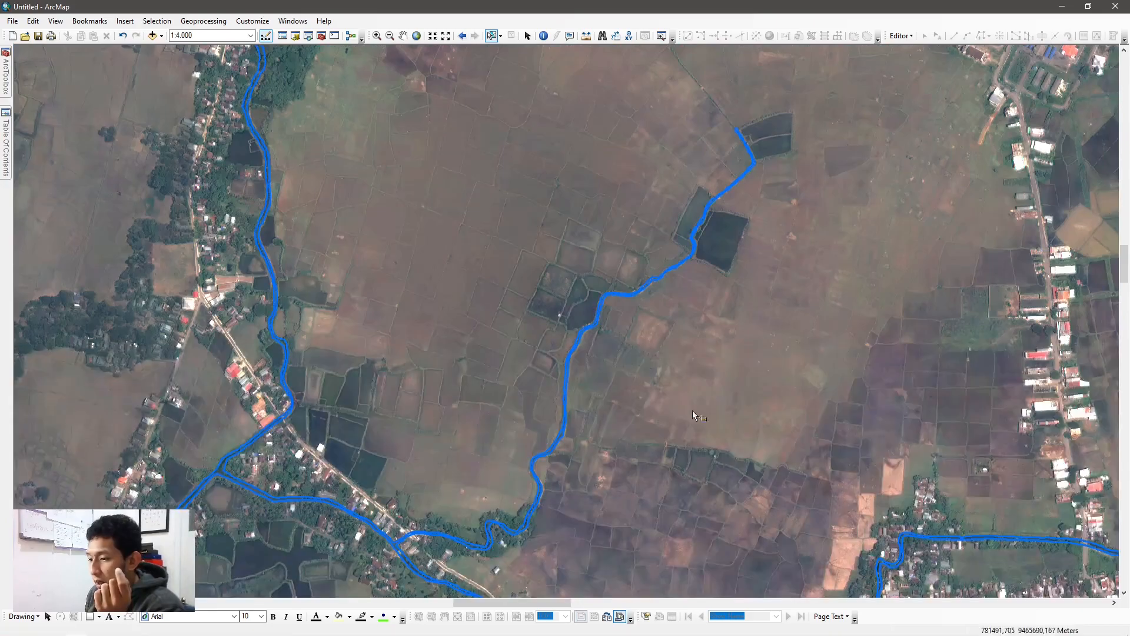
{"action": "left_click_drag", "start_coordinate": [385, 454], "coordinate": [636, 52]}
{"action": "left_click_drag", "start_coordinate": [1054, 355], "coordinate": [337, 225]}
{"action": "scroll", "coordinate": [376, 235], "scroll_direction": "up", "scroll_amount": 3}
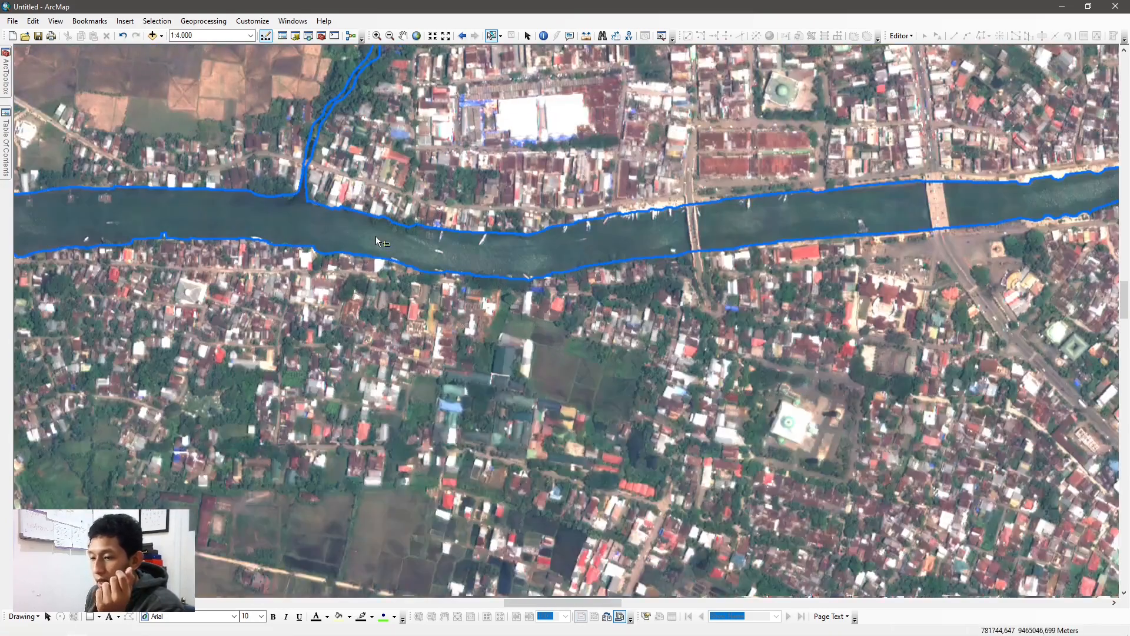
{"action": "scroll", "coordinate": [552, 262], "scroll_direction": "up", "scroll_amount": 2}
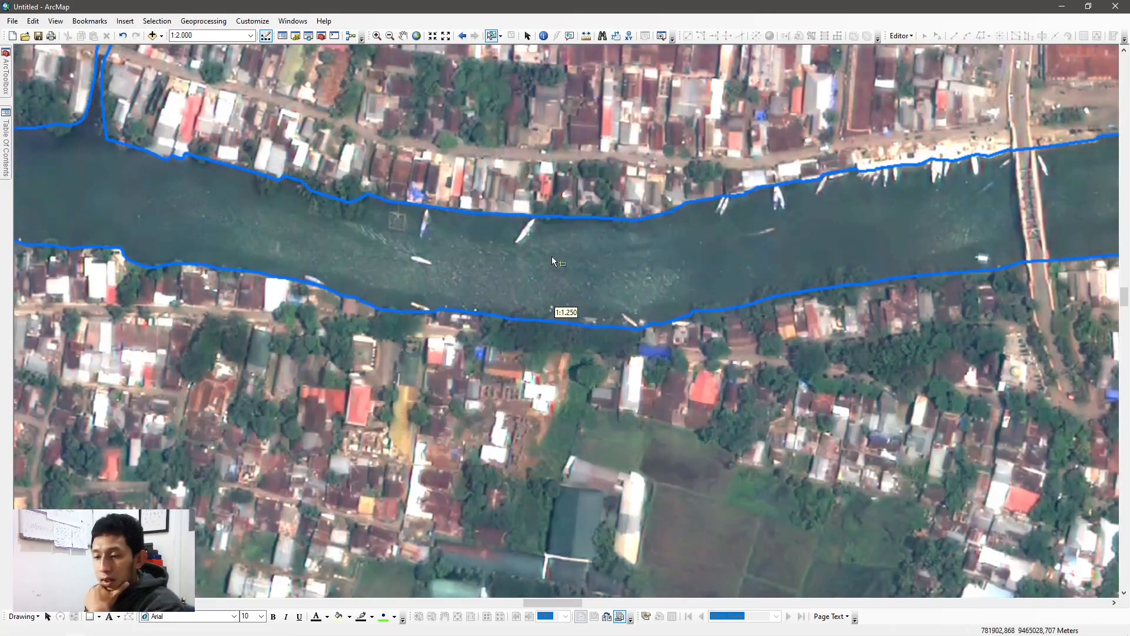
{"action": "left_click_drag", "start_coordinate": [574, 255], "coordinate": [172, 262]}
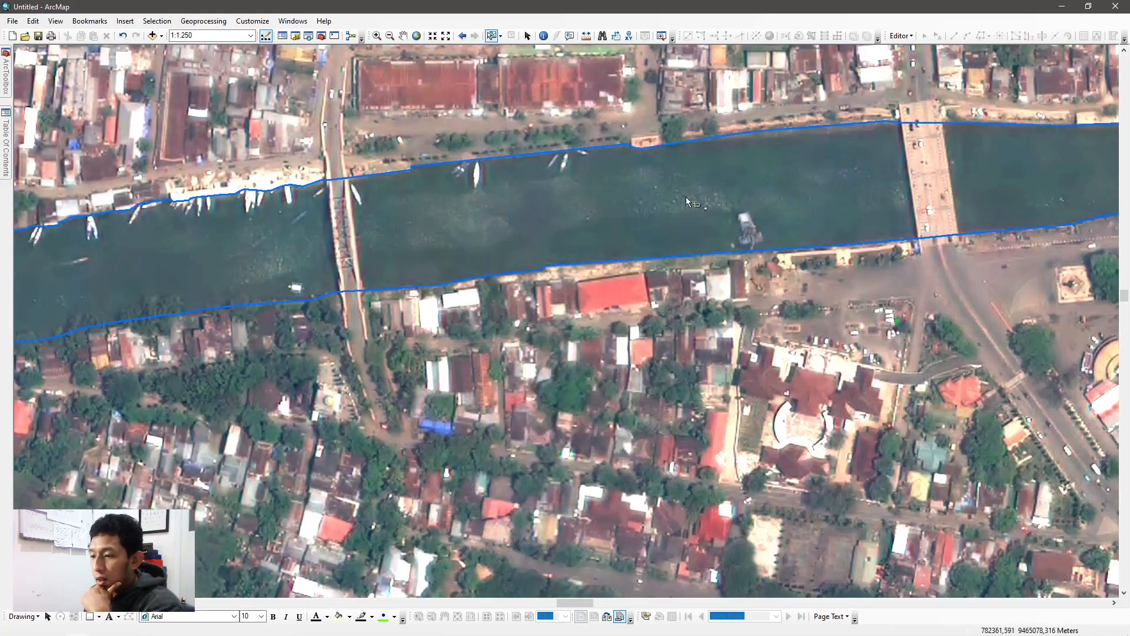
{"action": "left_click_drag", "start_coordinate": [677, 206], "coordinate": [30, 247]}
{"action": "left_click_drag", "start_coordinate": [616, 202], "coordinate": [256, 239]}
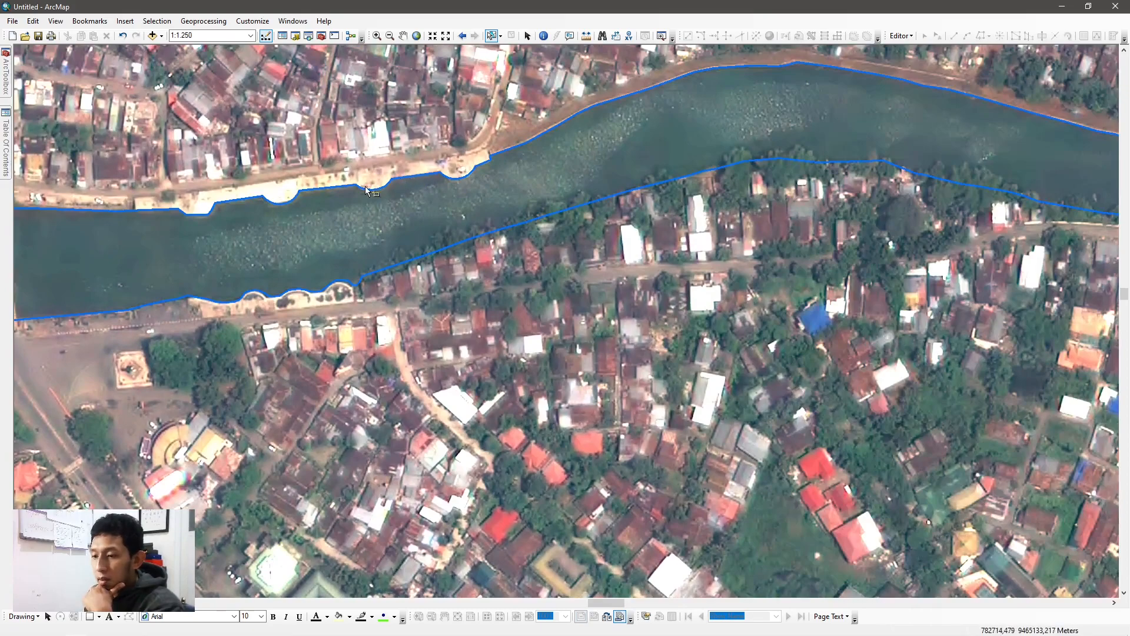
{"action": "left_click_drag", "start_coordinate": [309, 281], "coordinate": [539, 270]}
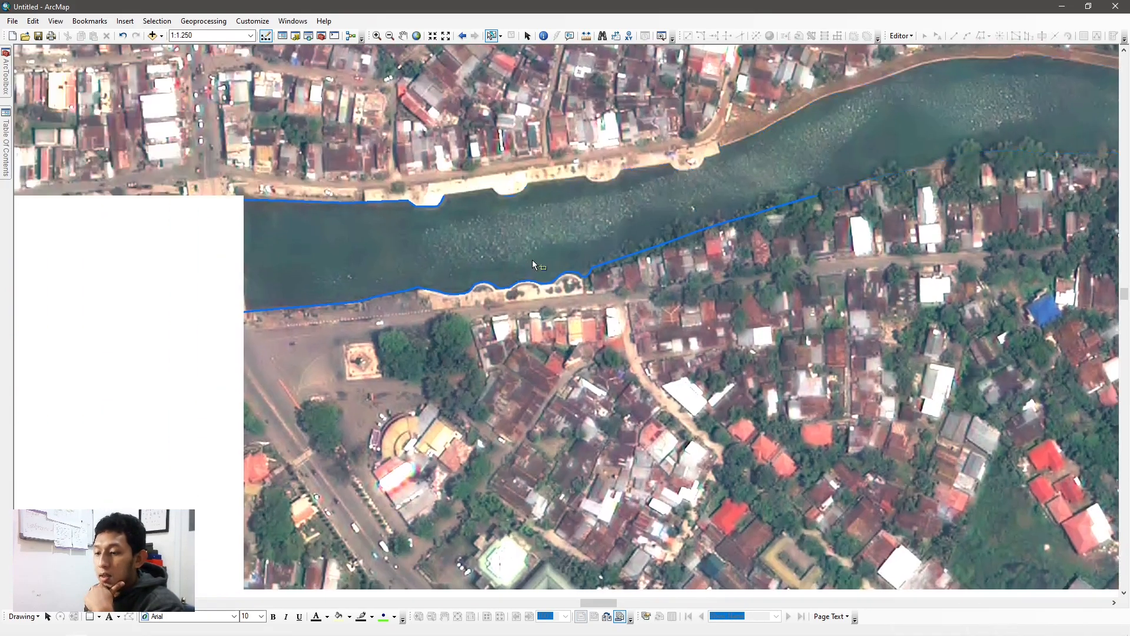
{"action": "left_click_drag", "start_coordinate": [247, 245], "coordinate": [553, 234]}
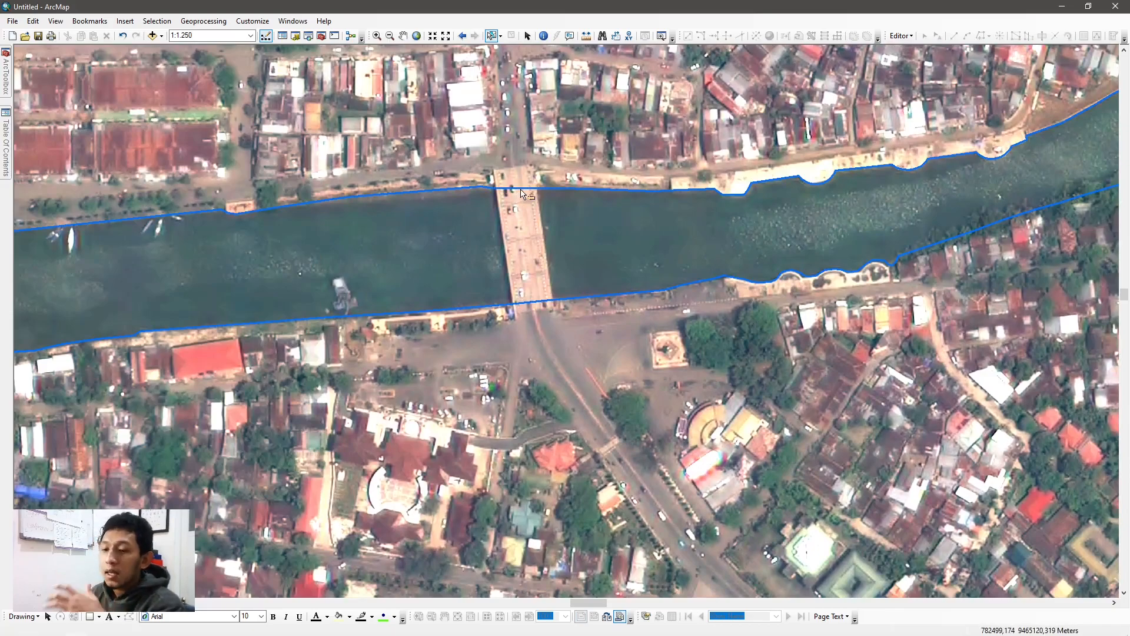
Select the wide river feature of the Sungai layer around the bridge.
{"action": "left_click", "coordinate": [6, 147]}
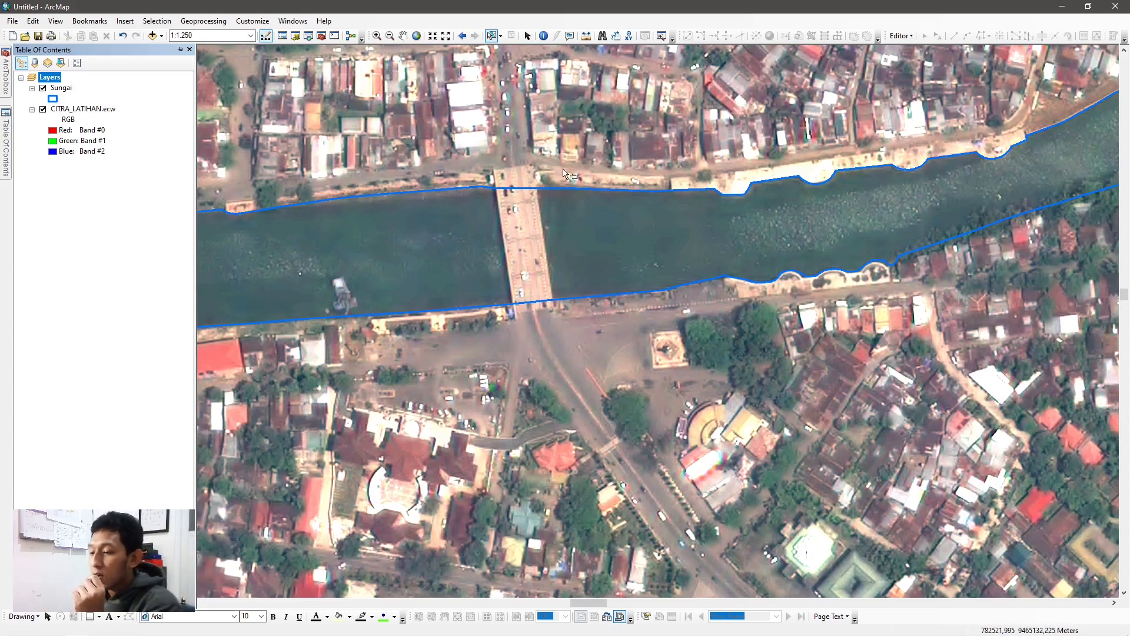
{"action": "scroll", "coordinate": [576, 183], "scroll_direction": "down", "scroll_amount": 3}
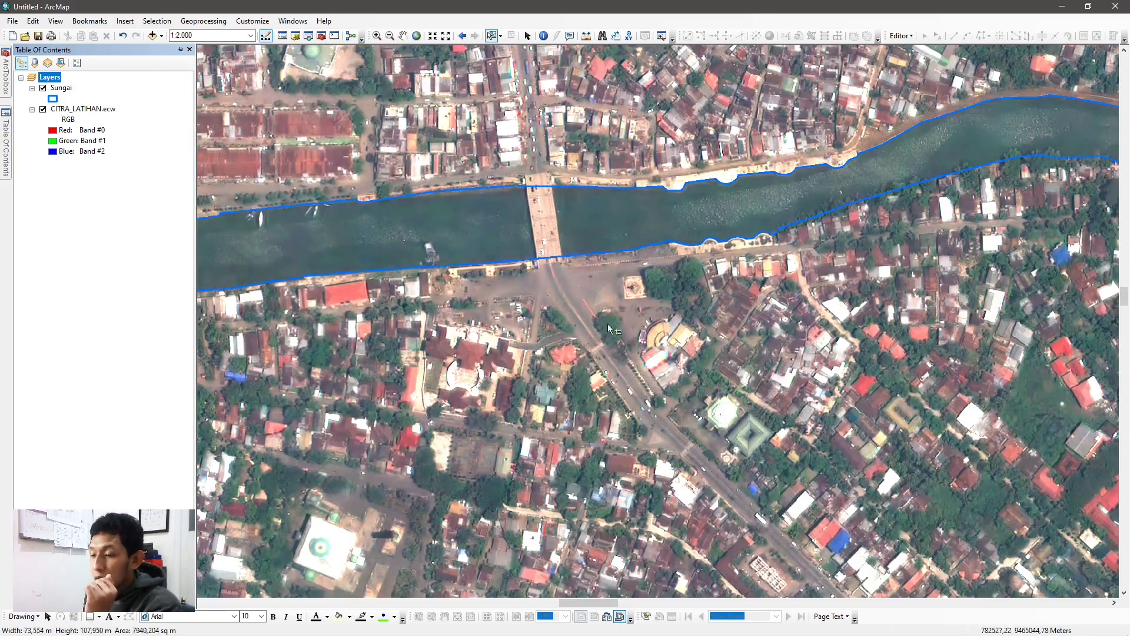
{"action": "left_click", "coordinate": [613, 334]}
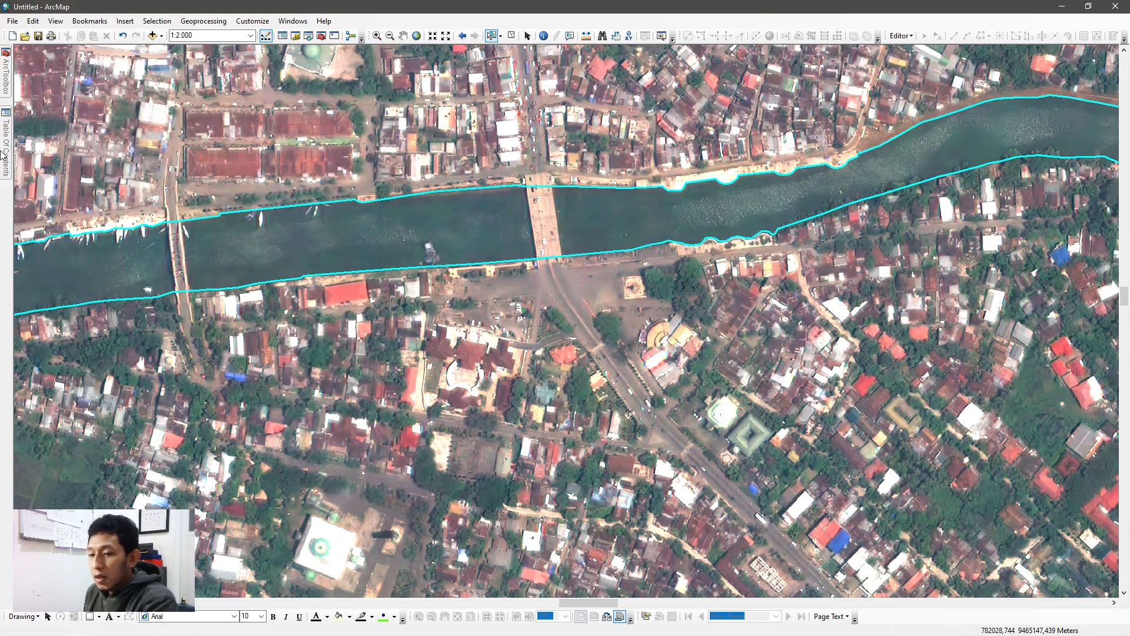
Remove the Sungai layer from the map.
{"action": "mouse_move", "coordinate": [6, 147]}
{"action": "right_click", "coordinate": [69, 91]}
{"action": "left_click", "coordinate": [121, 124]}
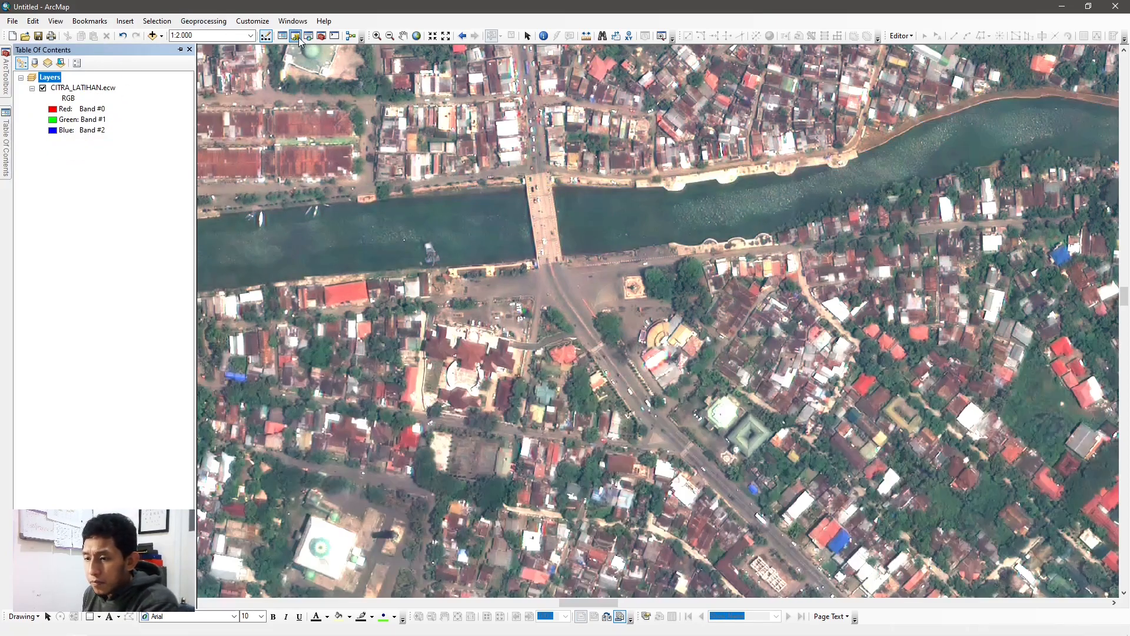
Add the _08_PERAIRAN_LN feature class from the PETA_DASAR dataset of DATA KKL 1 SUMEDANG.gdb to the map.
{"action": "left_click", "coordinate": [298, 37]}
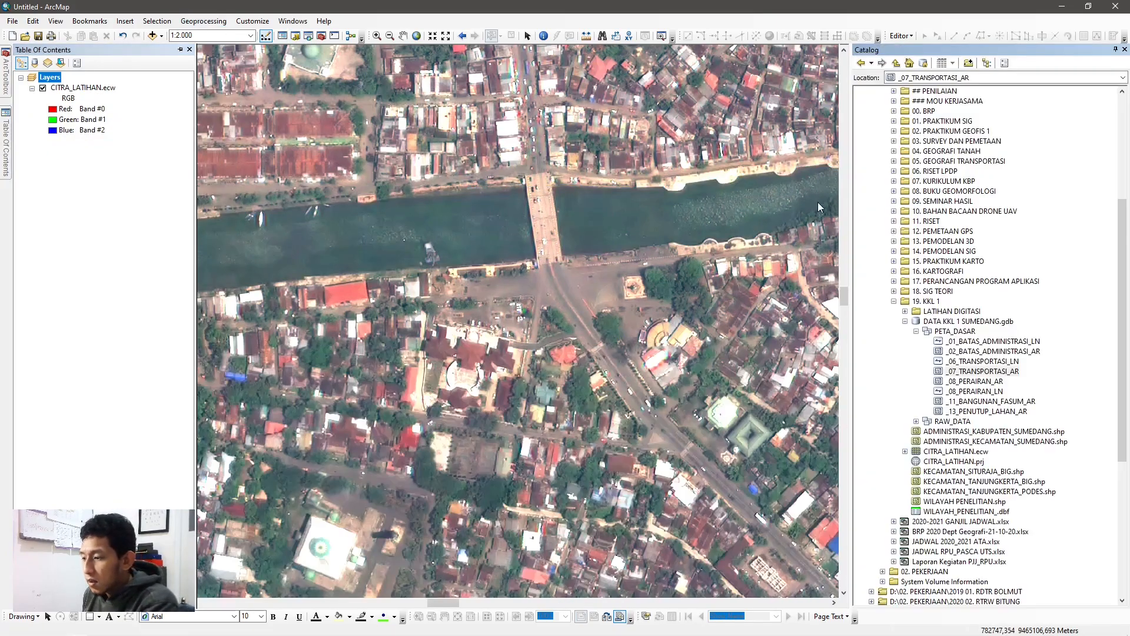
{"action": "left_click", "coordinate": [998, 383]}
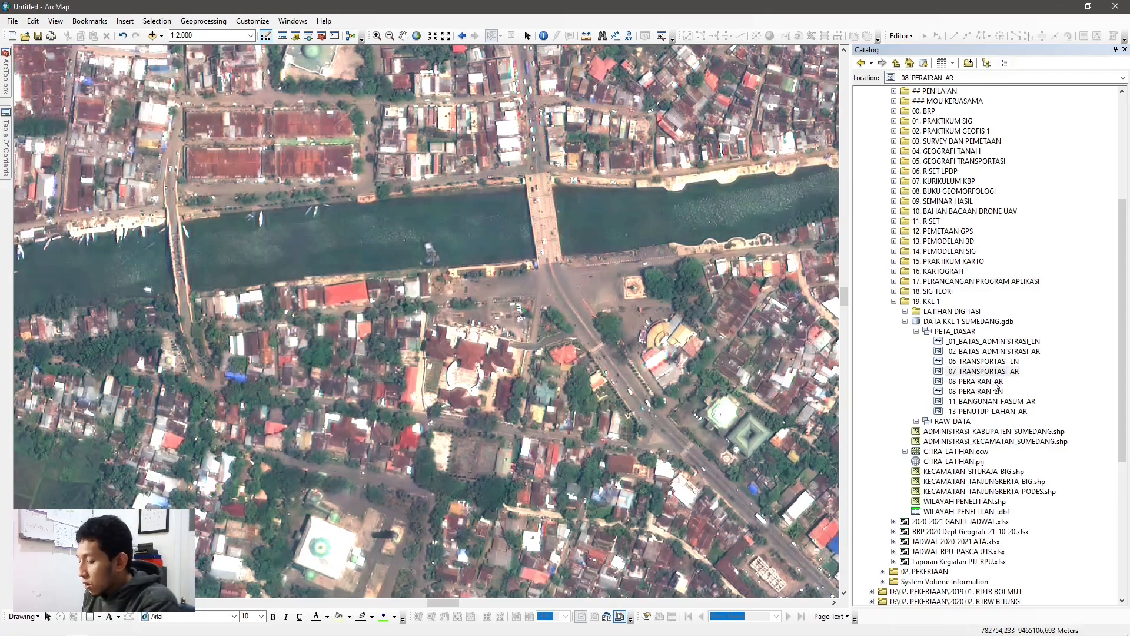
{"action": "left_click", "coordinate": [999, 392]}
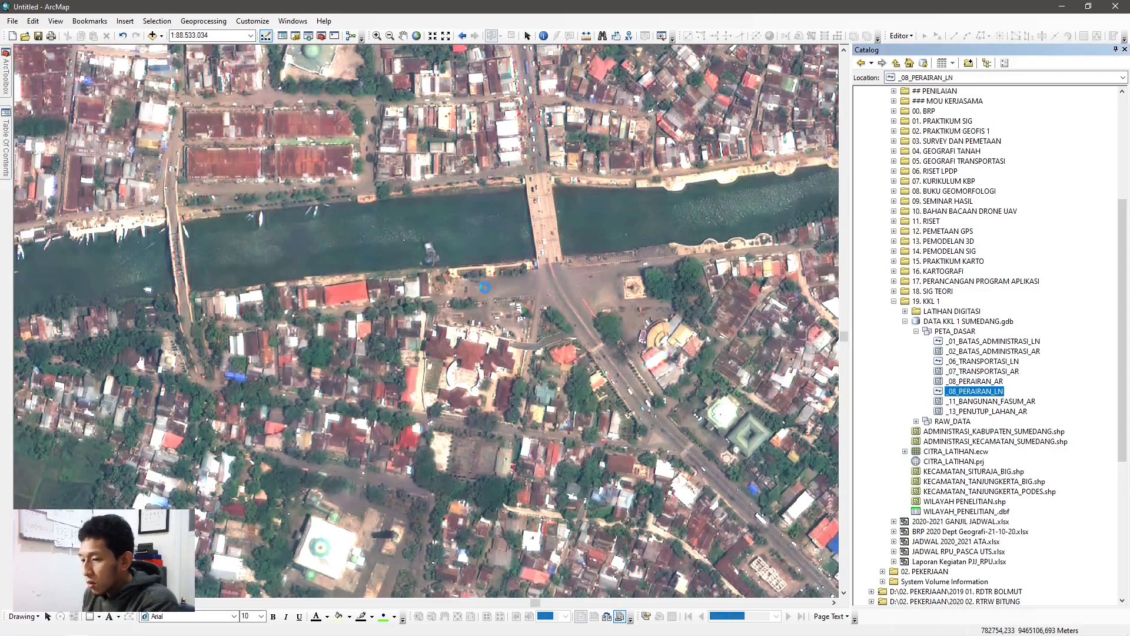
{"action": "left_click_drag", "start_coordinate": [323, 274], "coordinate": [786, 267]}
{"action": "left_click_drag", "start_coordinate": [400, 254], "coordinate": [94, 113]}
Start an edit session on the _08_PERAIRAN_LN layer, continuing despite the spatial reference mismatch.
{"action": "right_click", "coordinate": [83, 92]}
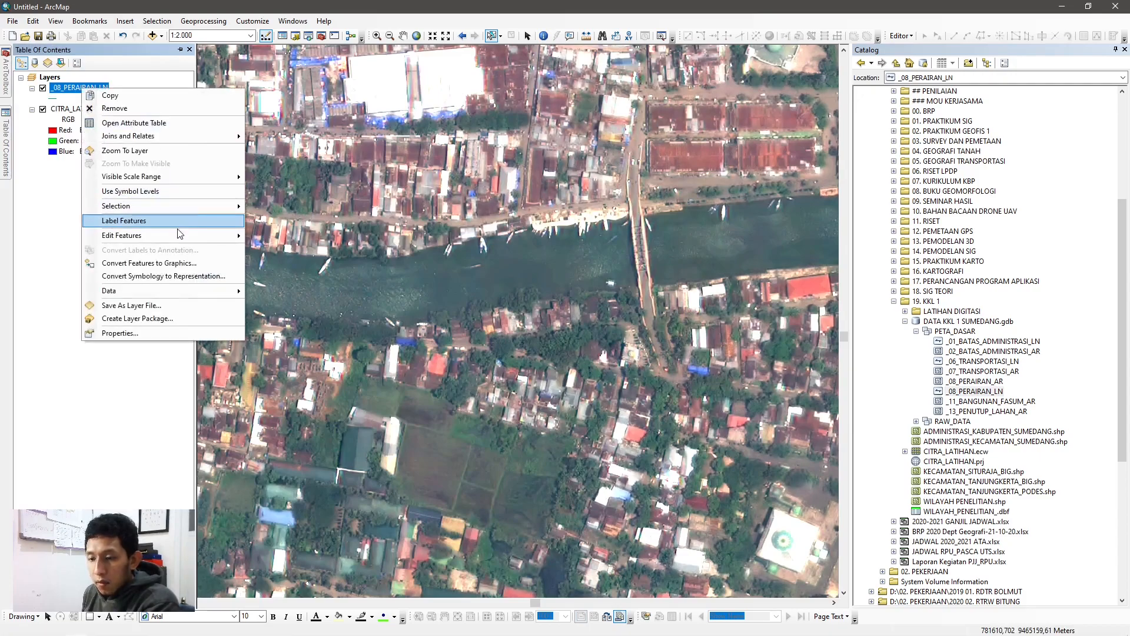
{"action": "left_click", "coordinate": [283, 236]}
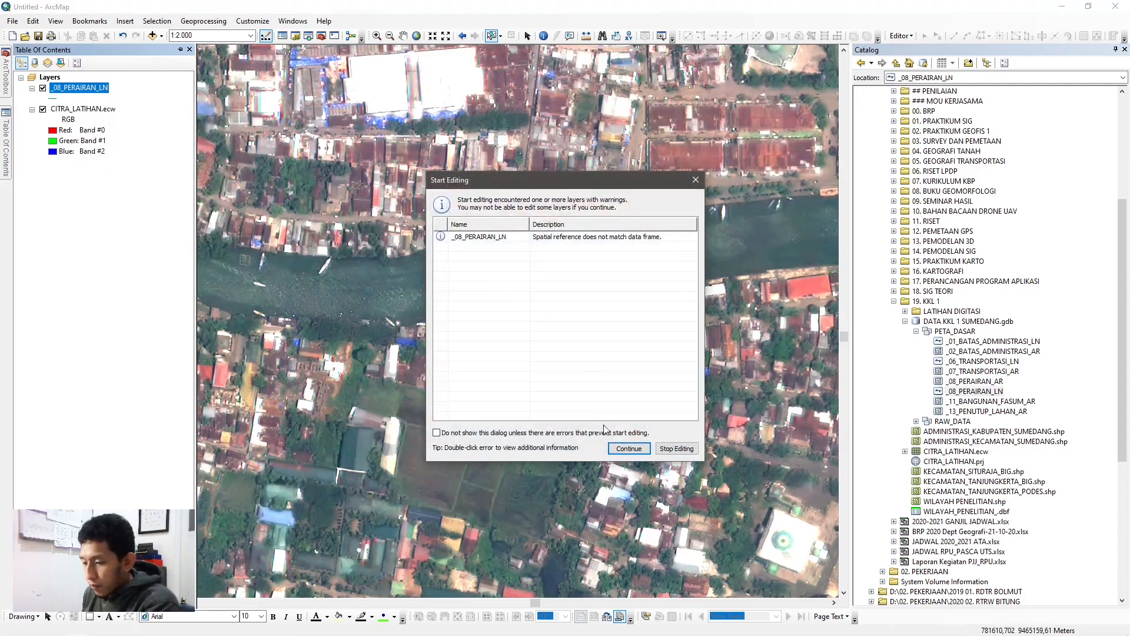
{"action": "left_click", "coordinate": [628, 450]}
Examine the wide river's course on the imagery, from the town bridges west to the coast and east past the town.
{"action": "scroll", "coordinate": [394, 206], "scroll_direction": "up", "scroll_amount": 3}
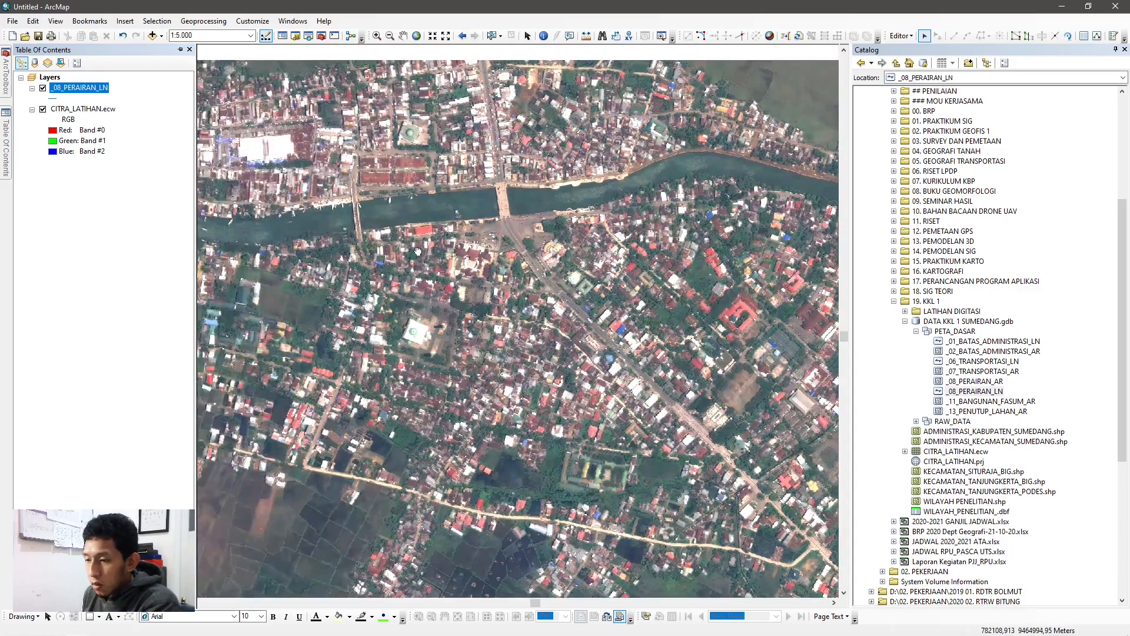
{"action": "scroll", "coordinate": [461, 221], "scroll_direction": "down", "scroll_amount": 2}
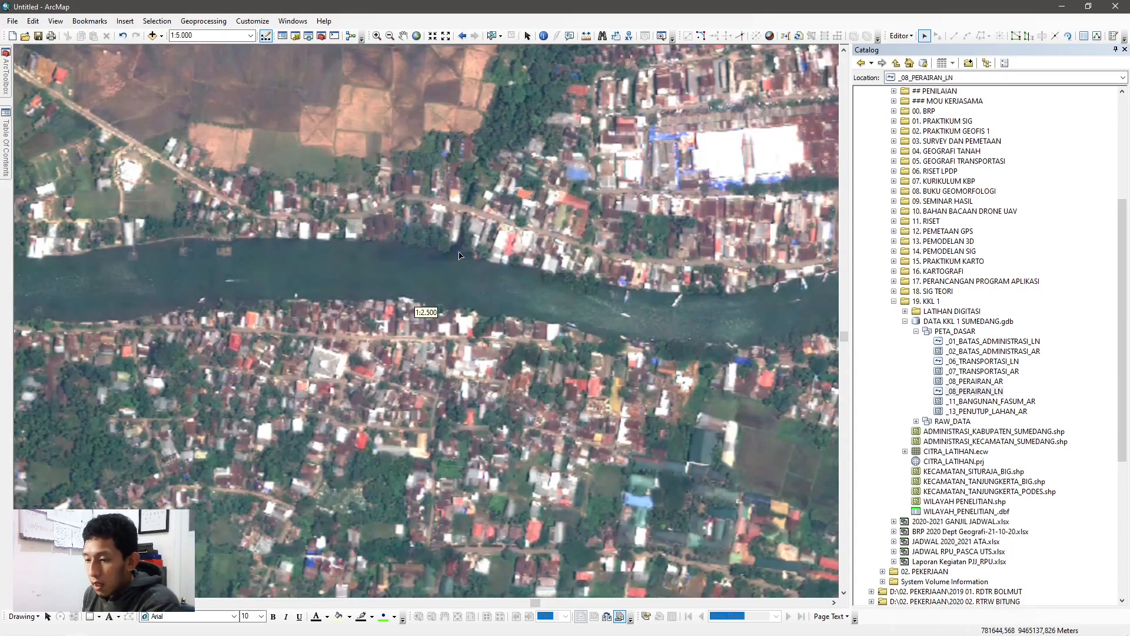
{"action": "left_click_drag", "start_coordinate": [750, 305], "coordinate": [527, 285]}
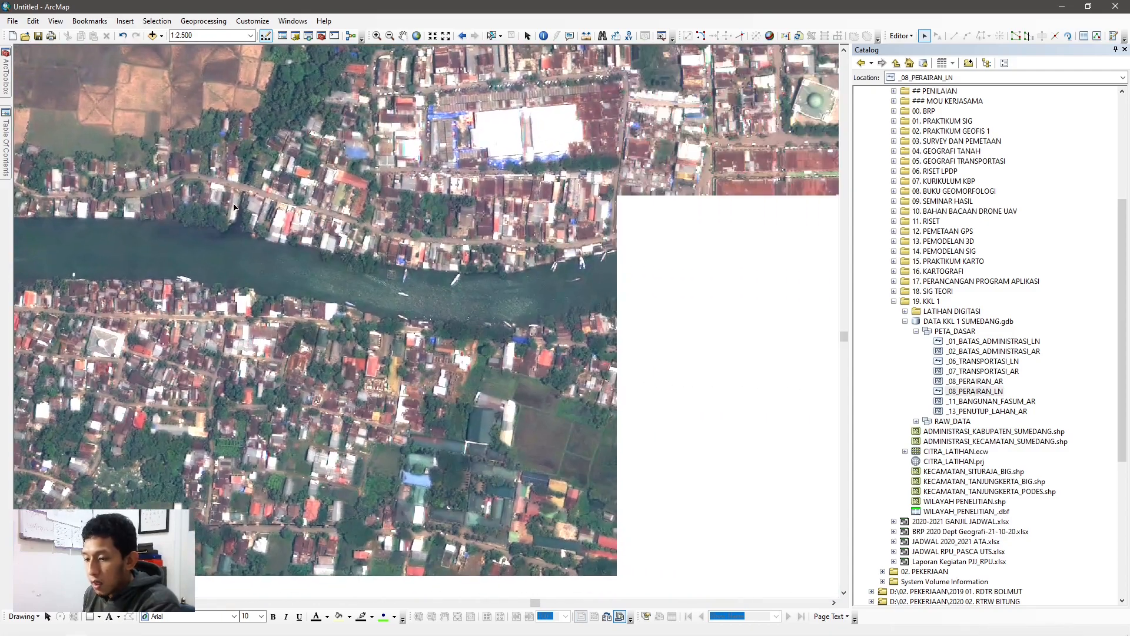
{"action": "scroll", "coordinate": [480, 274], "scroll_direction": "up", "scroll_amount": 4}
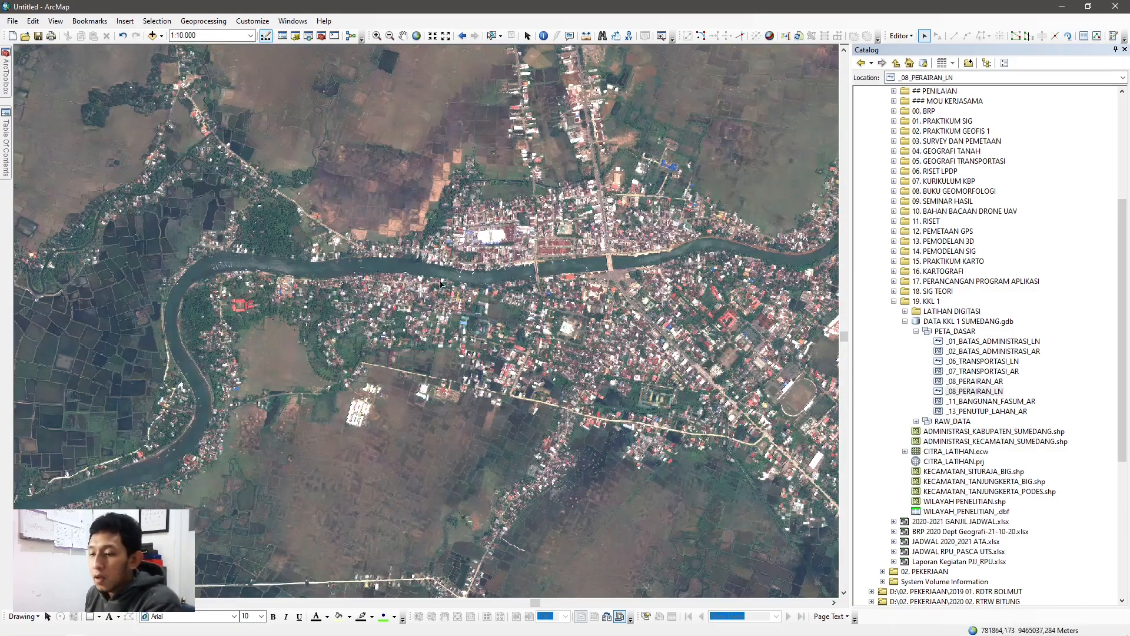
{"action": "left_click_drag", "start_coordinate": [105, 452], "coordinate": [560, 226]}
{"action": "left_click_drag", "start_coordinate": [312, 389], "coordinate": [157, 281]}
{"action": "left_click_drag", "start_coordinate": [739, 157], "coordinate": [518, 376]}
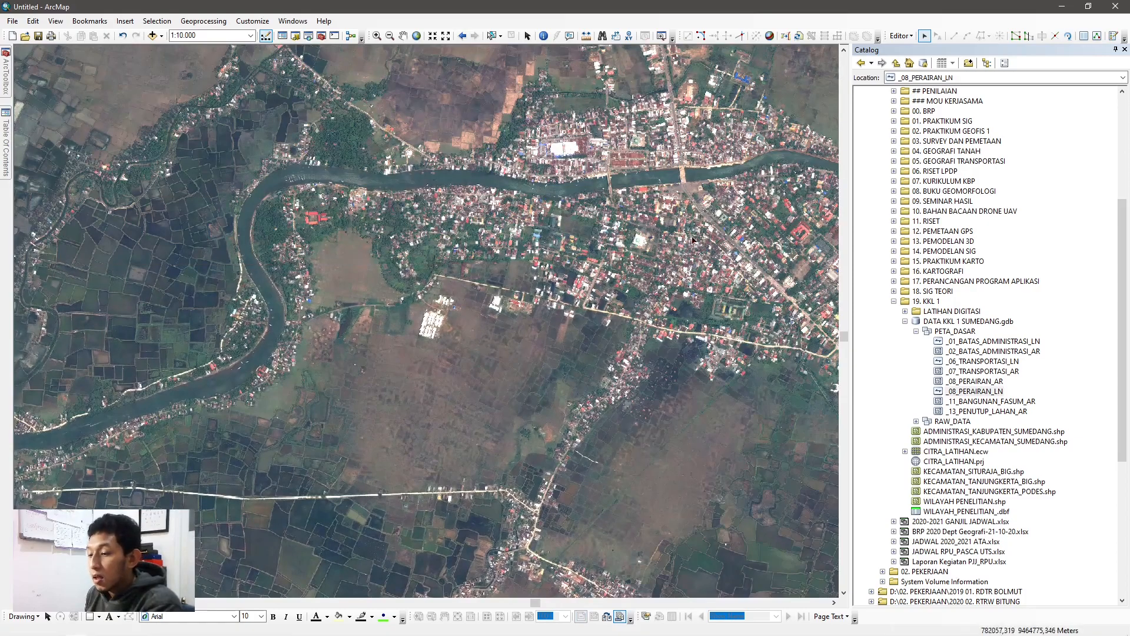
{"action": "left_click_drag", "start_coordinate": [200, 282], "coordinate": [512, 248]}
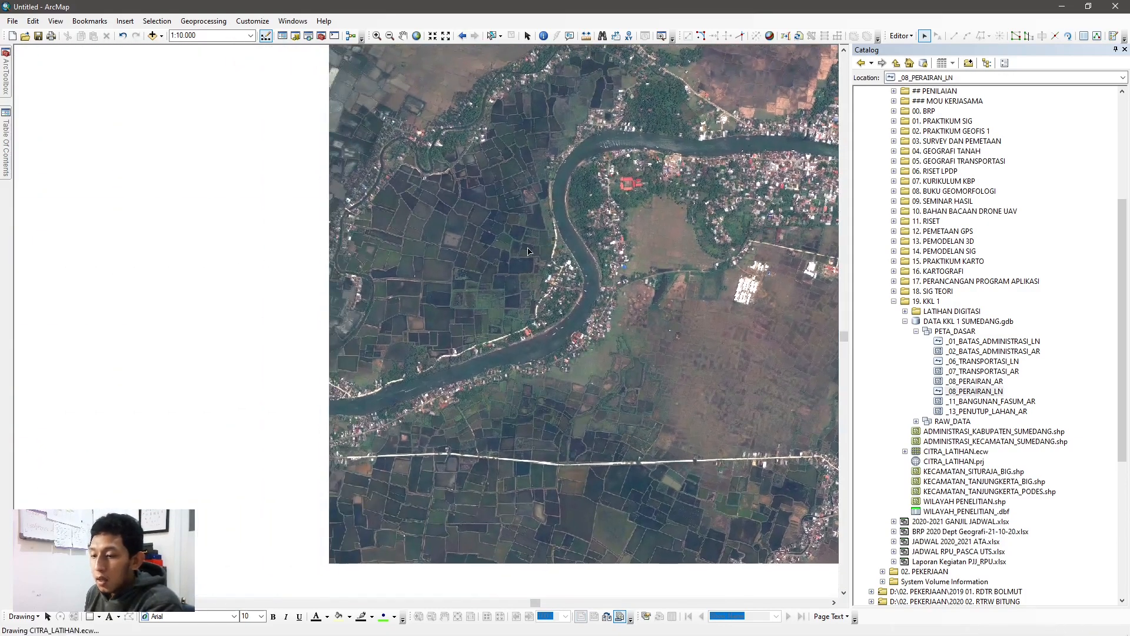
{"action": "left_click_drag", "start_coordinate": [294, 333], "coordinate": [533, 314]}
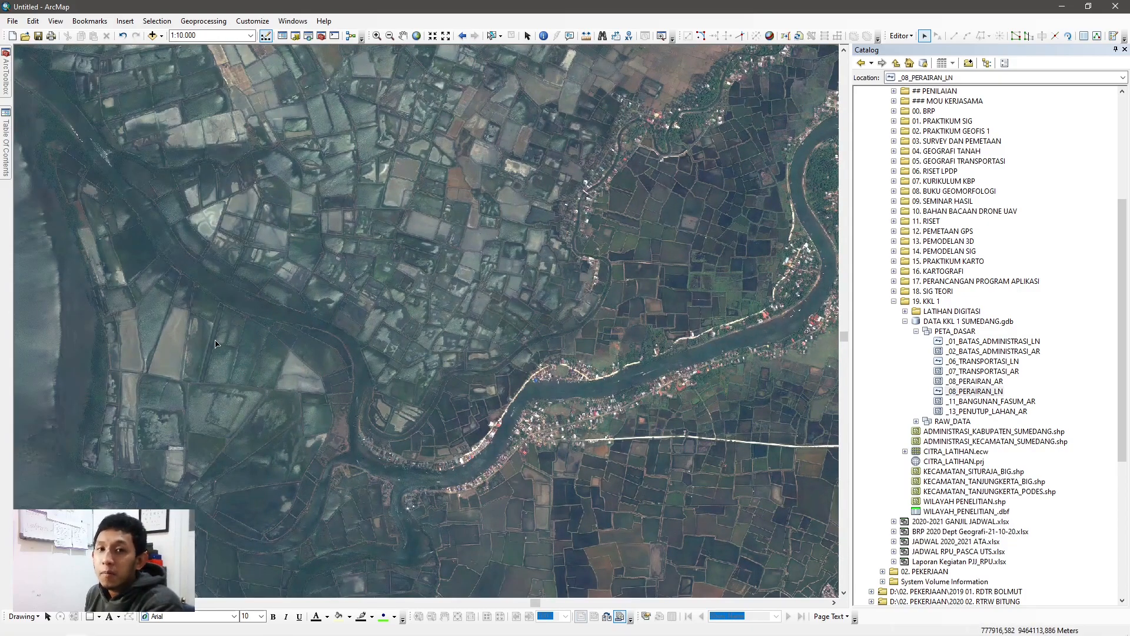
{"action": "left_click_drag", "start_coordinate": [609, 265], "coordinate": [202, 317]}
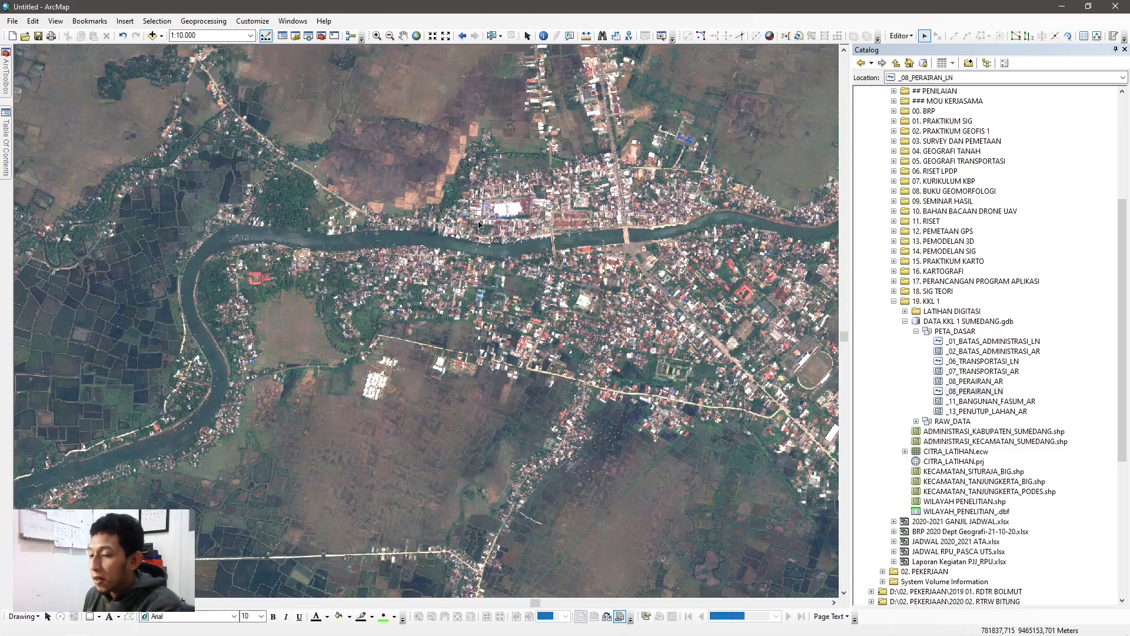
{"action": "left_click_drag", "start_coordinate": [677, 180], "coordinate": [436, 229]}
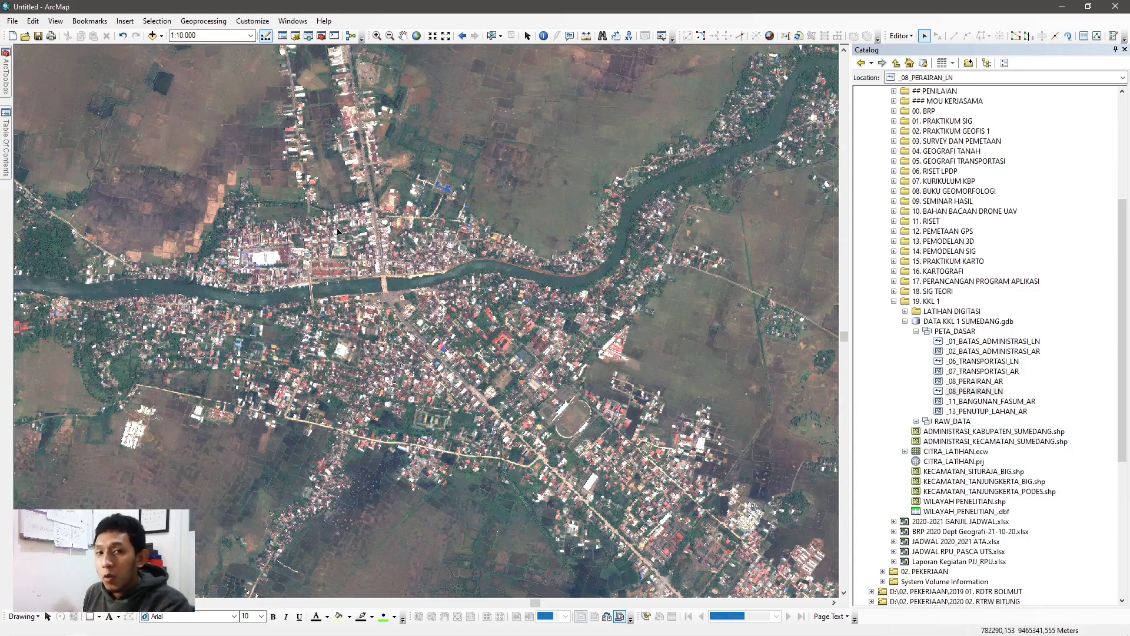
{"action": "left_click_drag", "start_coordinate": [212, 282], "coordinate": [449, 292]}
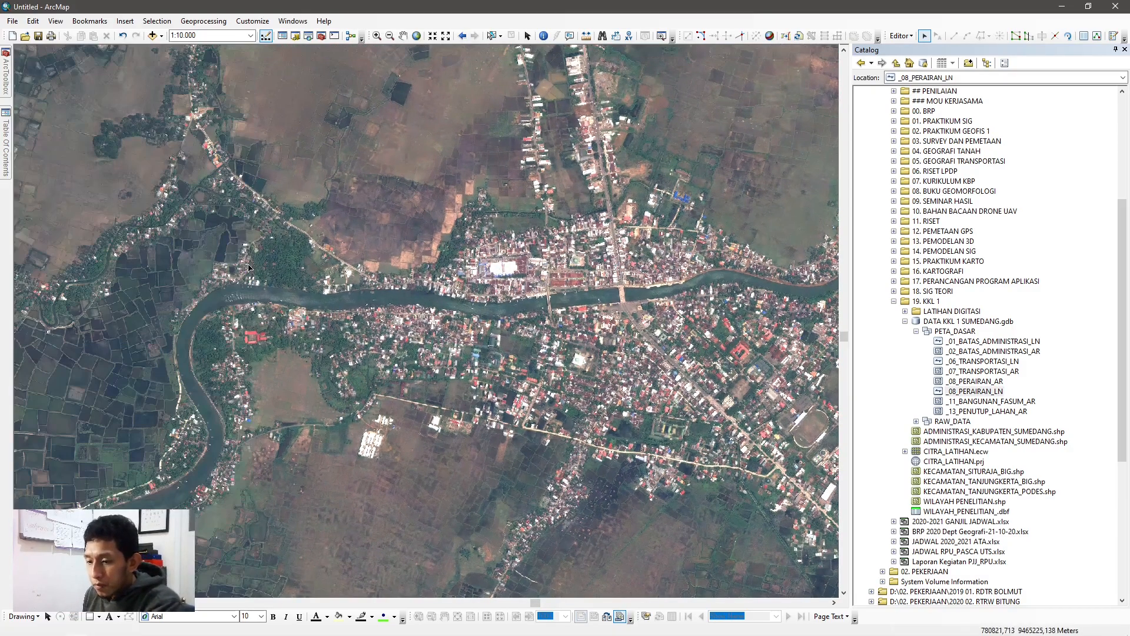
{"action": "scroll", "coordinate": [303, 275], "scroll_direction": "up", "scroll_amount": 2}
{"action": "left_click_drag", "start_coordinate": [706, 333], "coordinate": [339, 319]}
Symbolise the _08_PERAIRAN_LN layer with the River line style in light blue at width 2.
{"action": "mouse_move", "coordinate": [28, 147]}
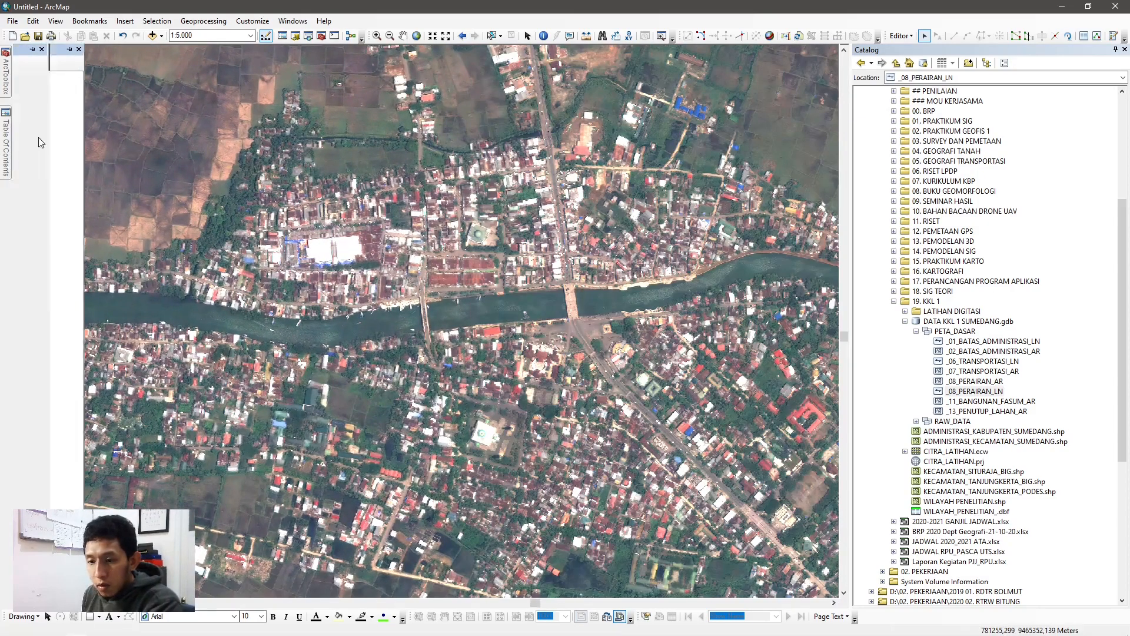
{"action": "right_click", "coordinate": [93, 97]}
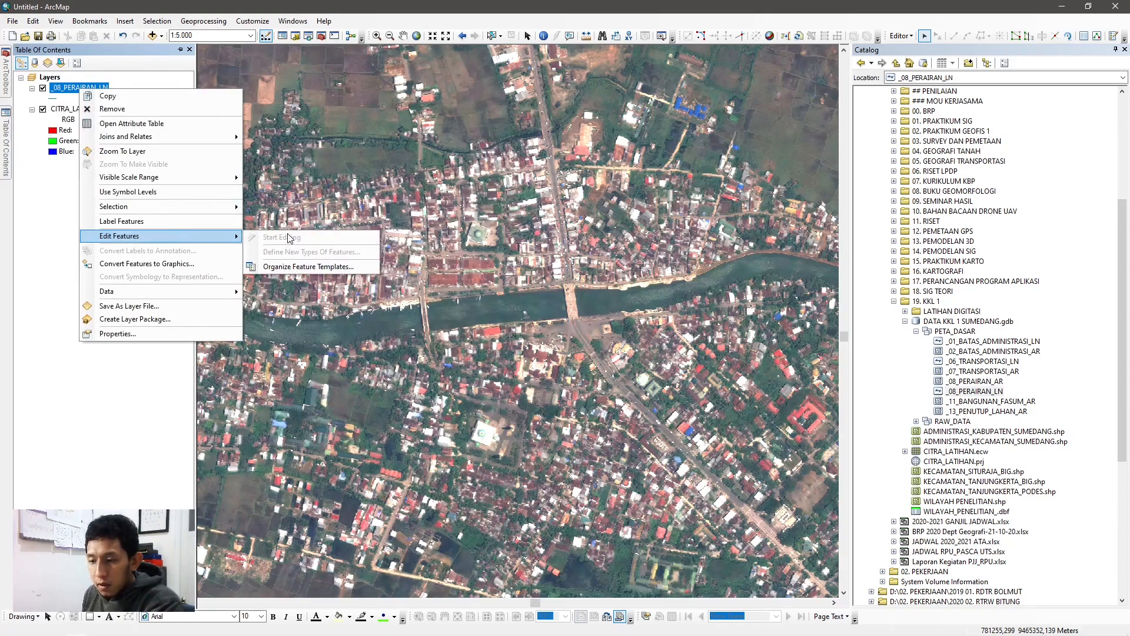
{"action": "left_click", "coordinate": [59, 101]}
{"action": "left_click", "coordinate": [59, 98]}
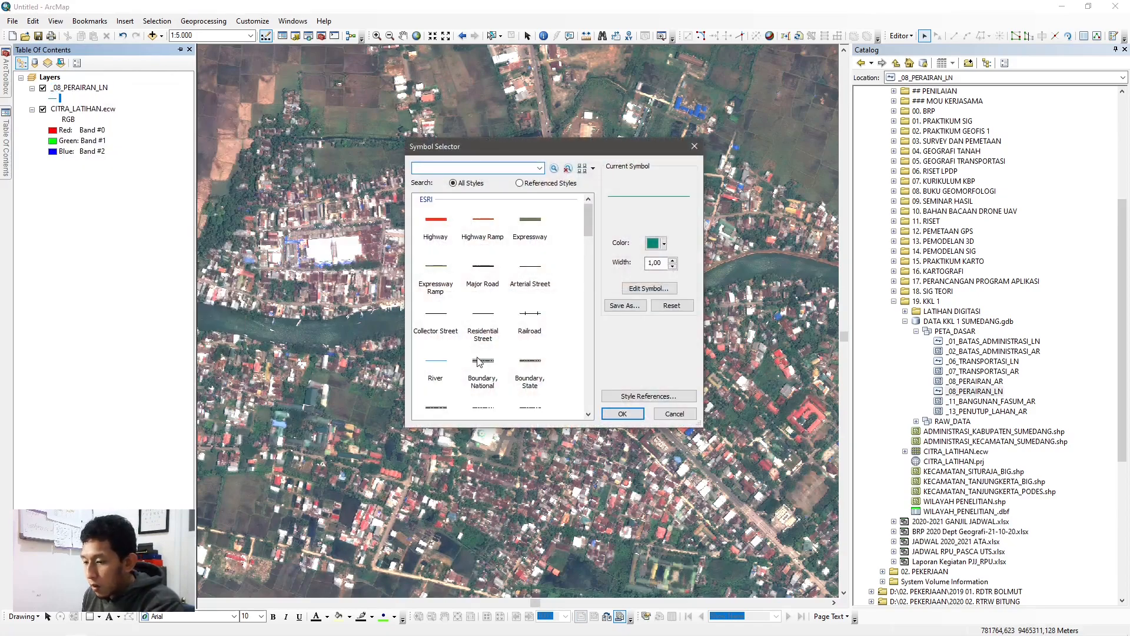
{"action": "left_click", "coordinate": [673, 260]}
{"action": "left_click", "coordinate": [654, 243]}
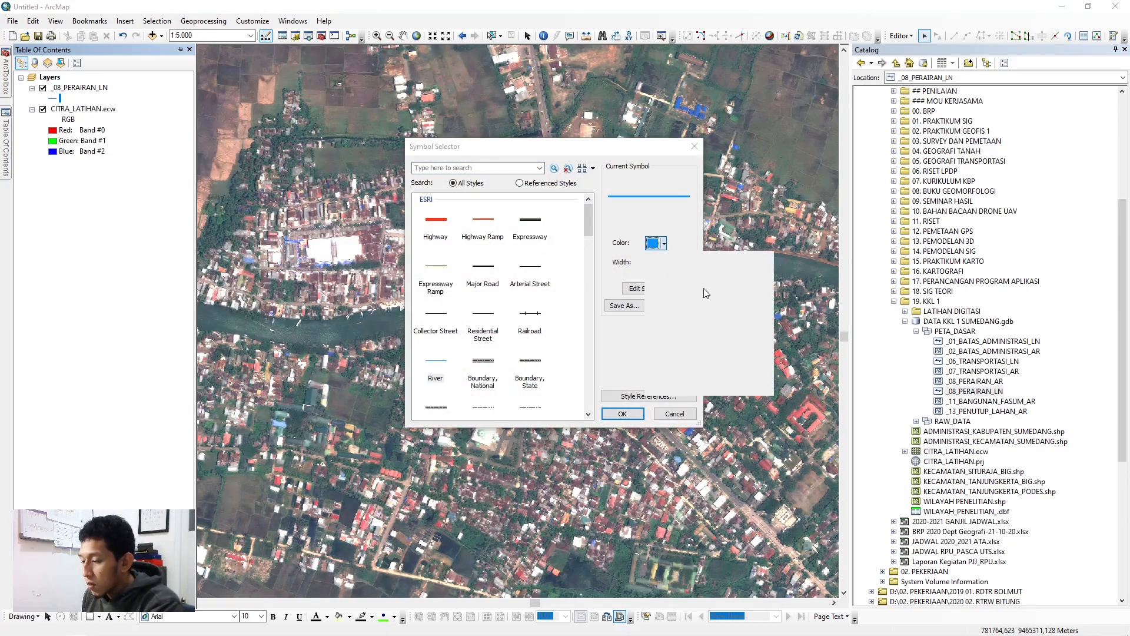
{"action": "left_click", "coordinate": [745, 288]}
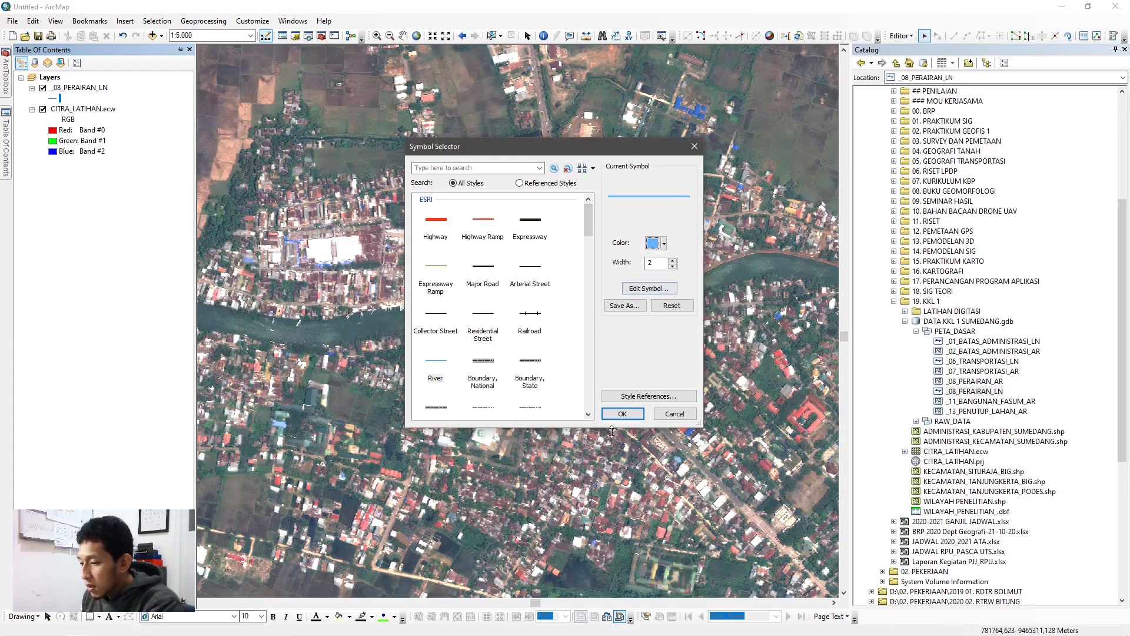
{"action": "left_click", "coordinate": [618, 415]}
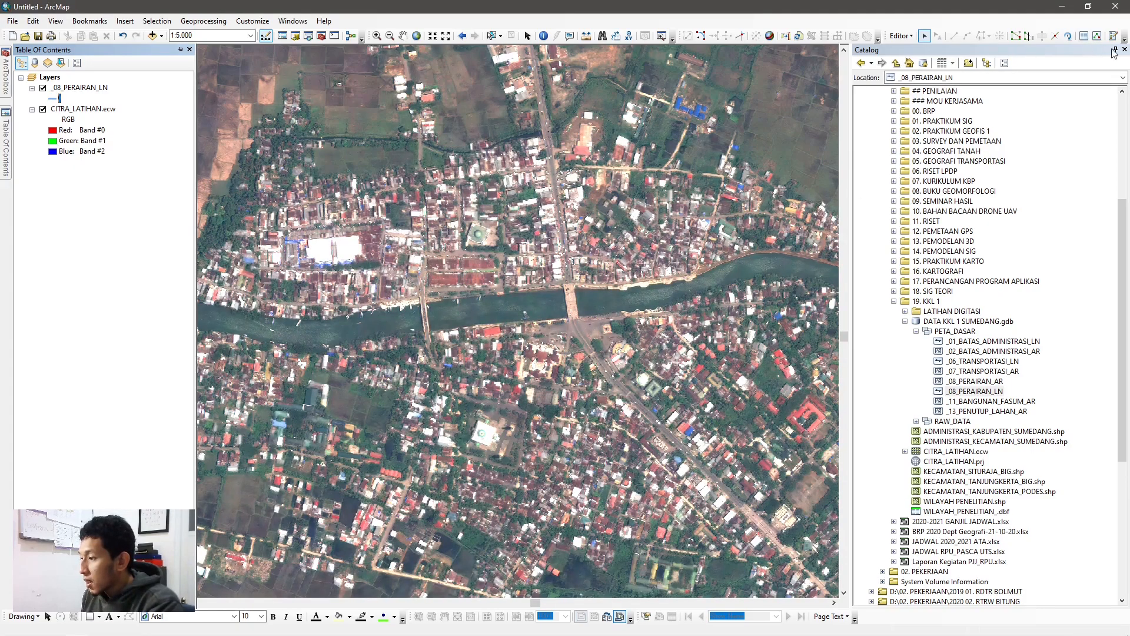
Using the _08_PERAIRAN_LN template, start a line along the wide river's centre from east of the road bridge westwards past both bridges.
{"action": "left_click", "coordinate": [1124, 50]}
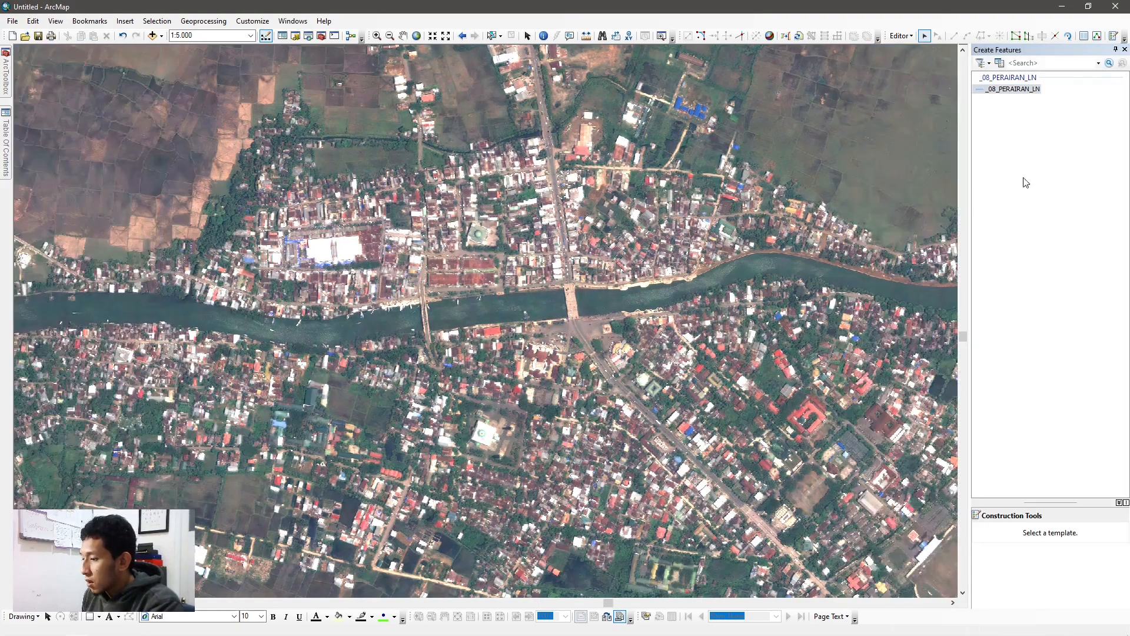
{"action": "left_click", "coordinate": [1011, 90]}
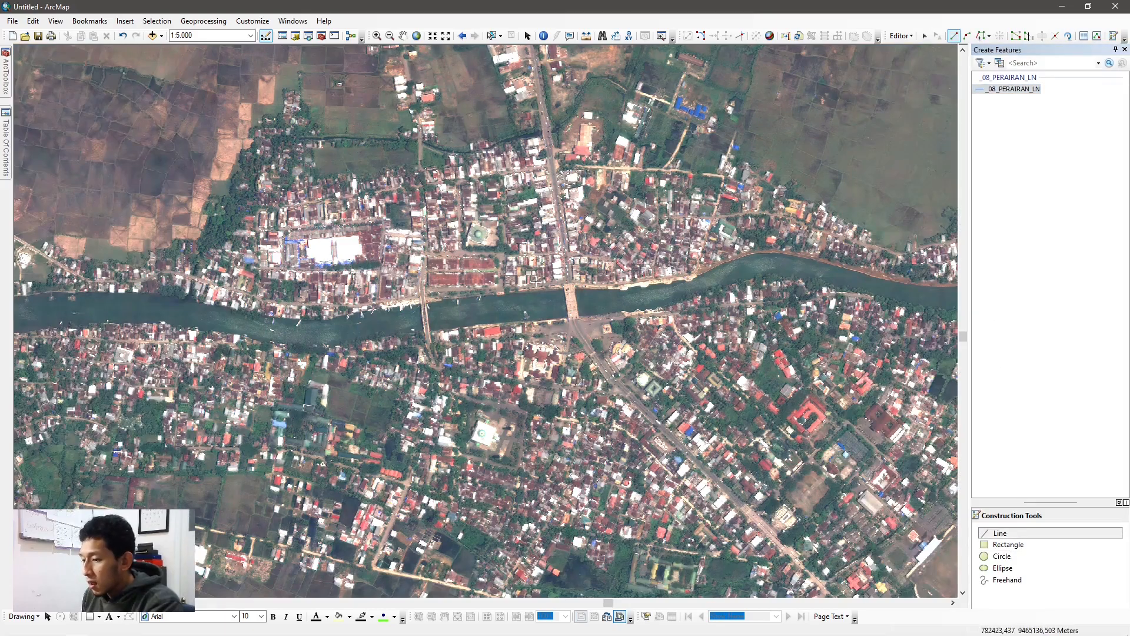
{"action": "scroll", "coordinate": [532, 288], "scroll_direction": "up", "scroll_amount": 2}
{"action": "scroll", "coordinate": [532, 288], "scroll_direction": "up", "scroll_amount": 1}
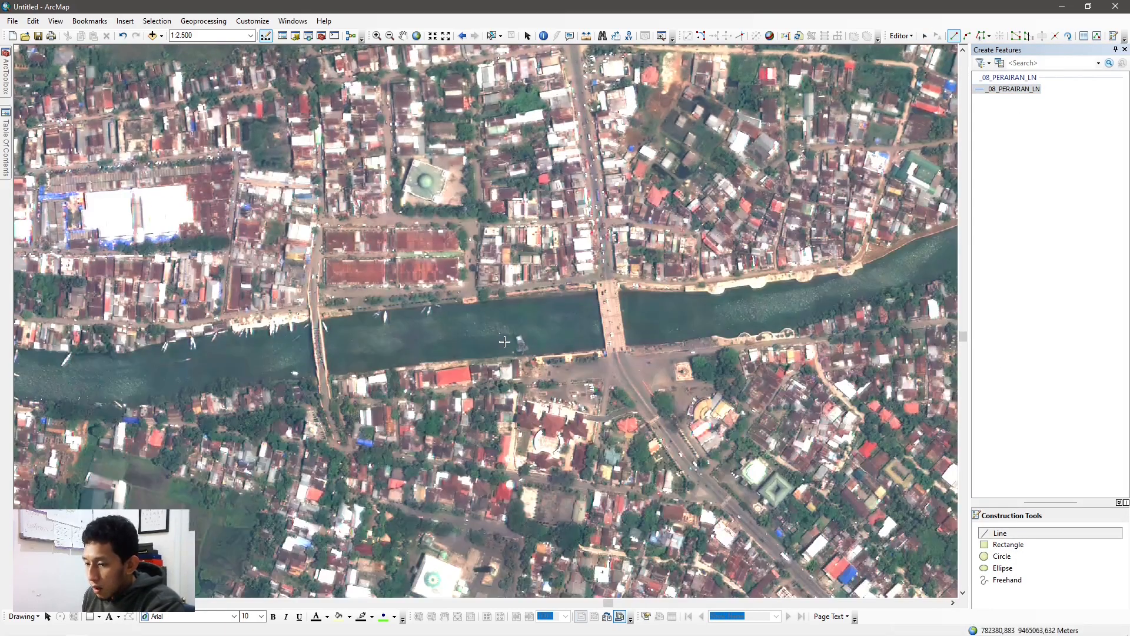
{"action": "left_click", "coordinate": [677, 317]}
{"action": "left_click", "coordinate": [583, 320]}
{"action": "left_click", "coordinate": [272, 355]}
{"action": "left_click_drag", "start_coordinate": [110, 380], "coordinate": [544, 357]}
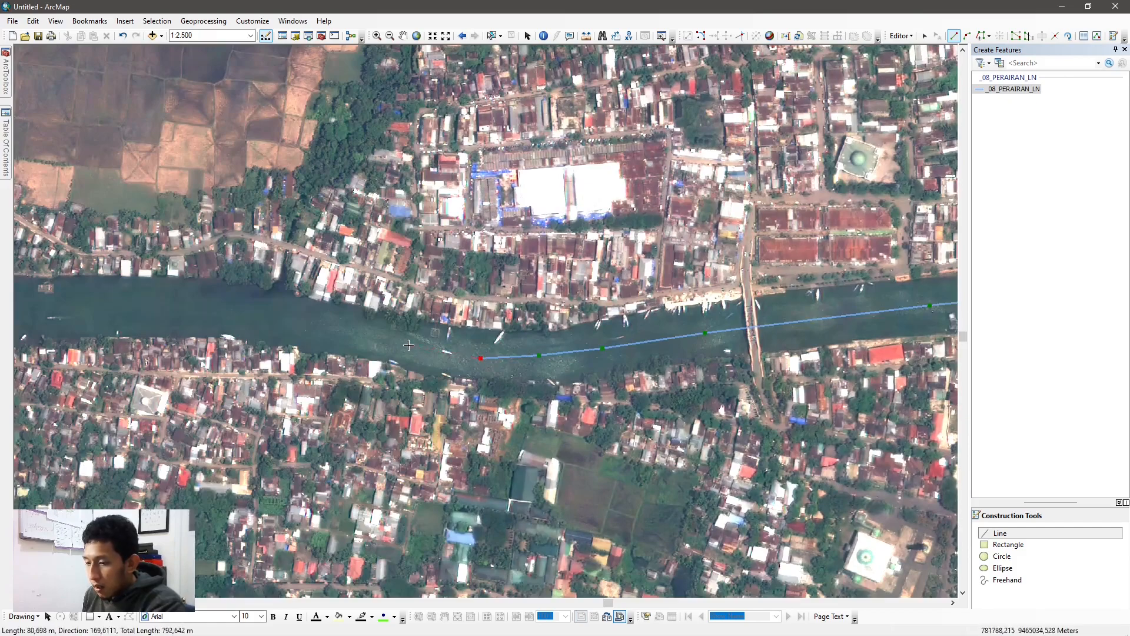
{"action": "key", "text": "ctrl+z"}
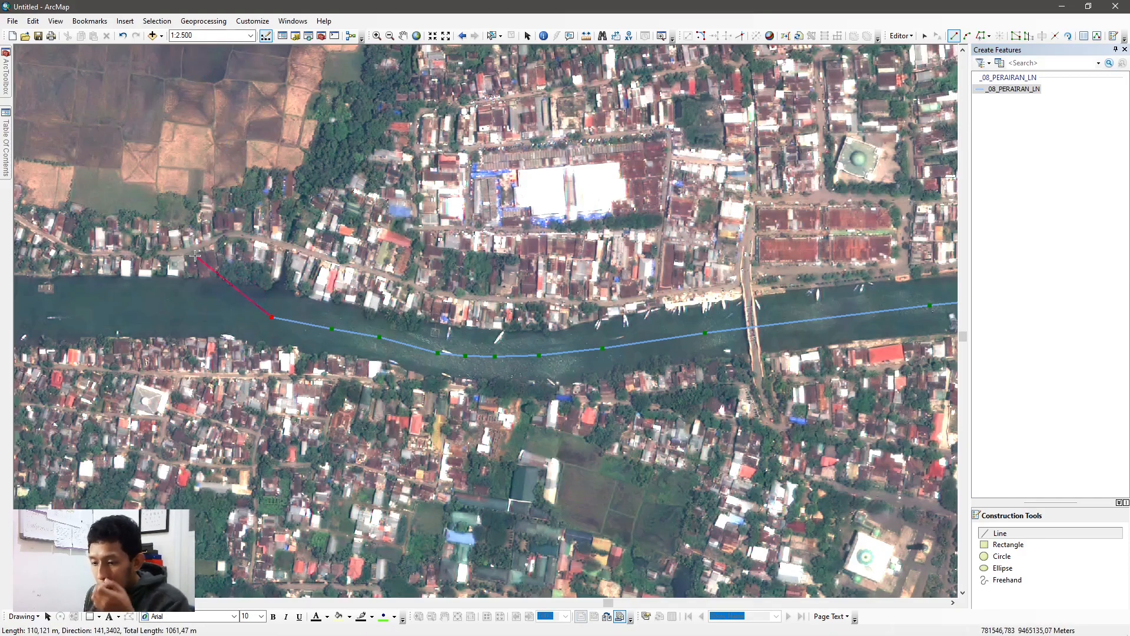
Continue the river centreline westwards along the middle of the channel and finish the line.
{"action": "scroll", "coordinate": [206, 321], "scroll_direction": "down", "scroll_amount": 1}
{"action": "left_click_drag", "start_coordinate": [205, 322], "coordinate": [584, 285]}
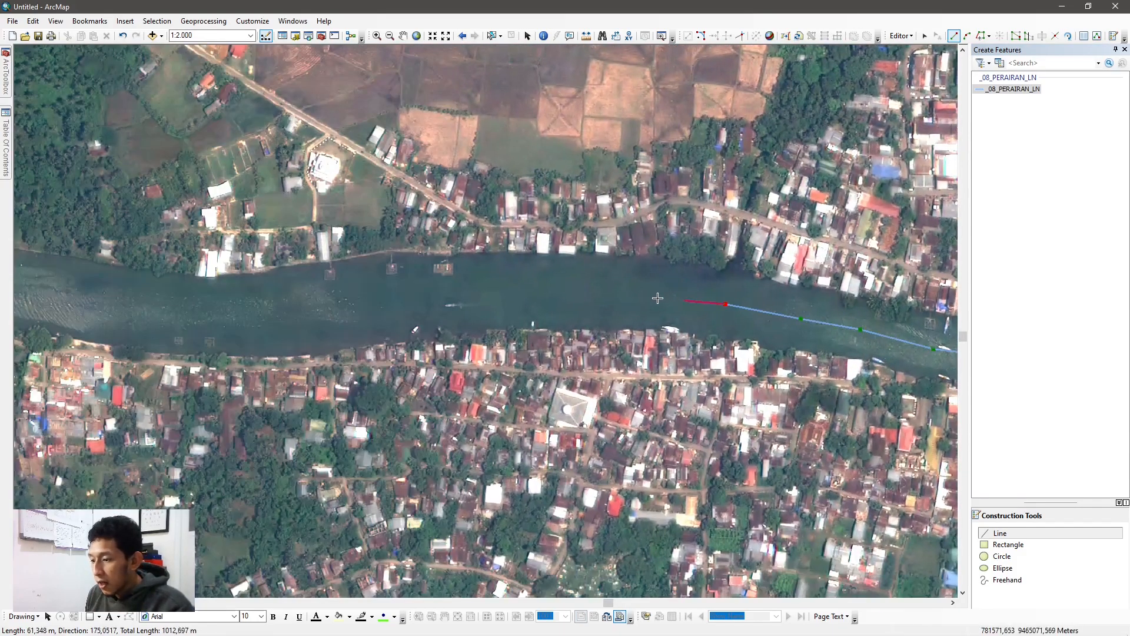
{"action": "left_click", "coordinate": [571, 289]}
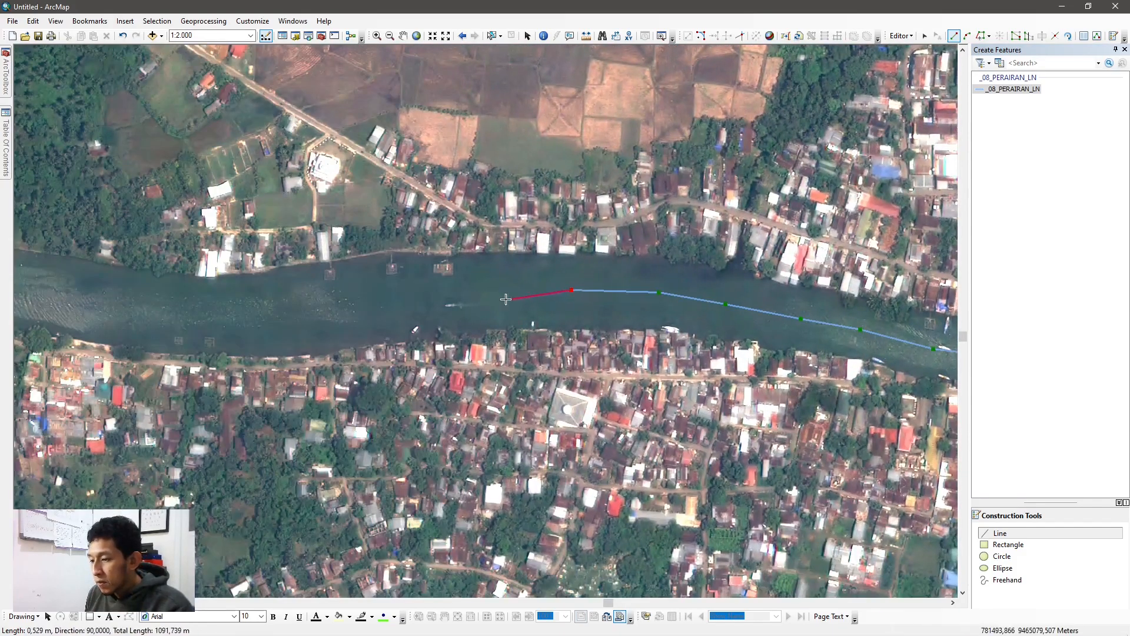
{"action": "left_click", "coordinate": [460, 296]}
{"action": "double_click", "coordinate": [334, 311]}
Trace the narrow channel between the green fields north of the market as a _08_PERAIRAN_LN line, from the road westwards into the trees.
{"action": "left_click_drag", "start_coordinate": [792, 216], "coordinate": [445, 319]}
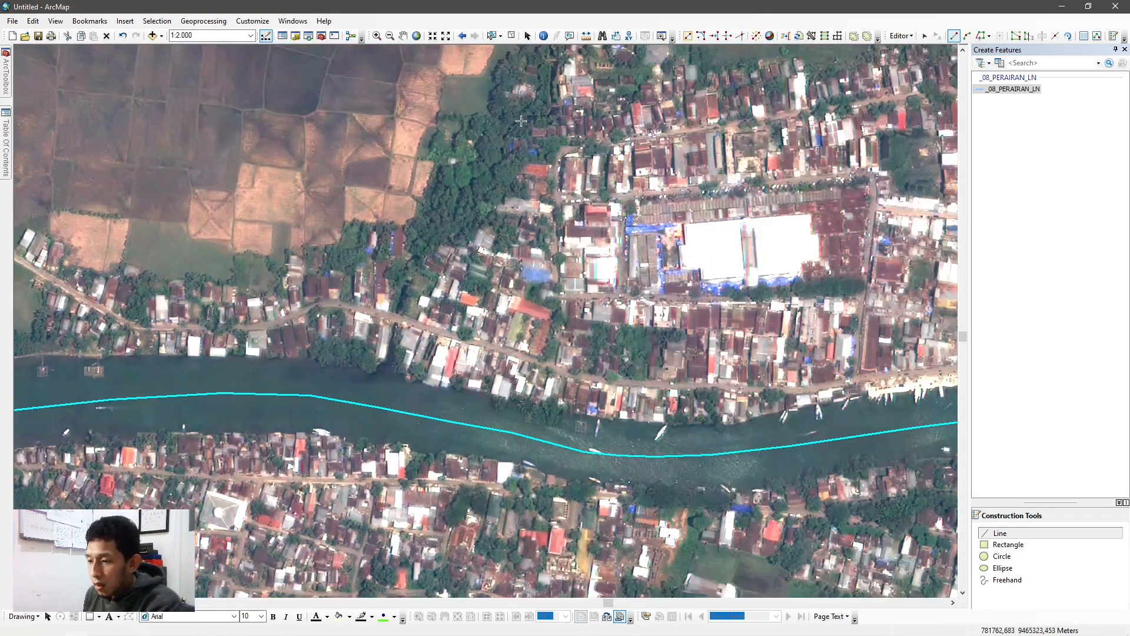
{"action": "left_click_drag", "start_coordinate": [521, 121], "coordinate": [478, 177]}
{"action": "left_click_drag", "start_coordinate": [637, 85], "coordinate": [401, 125]}
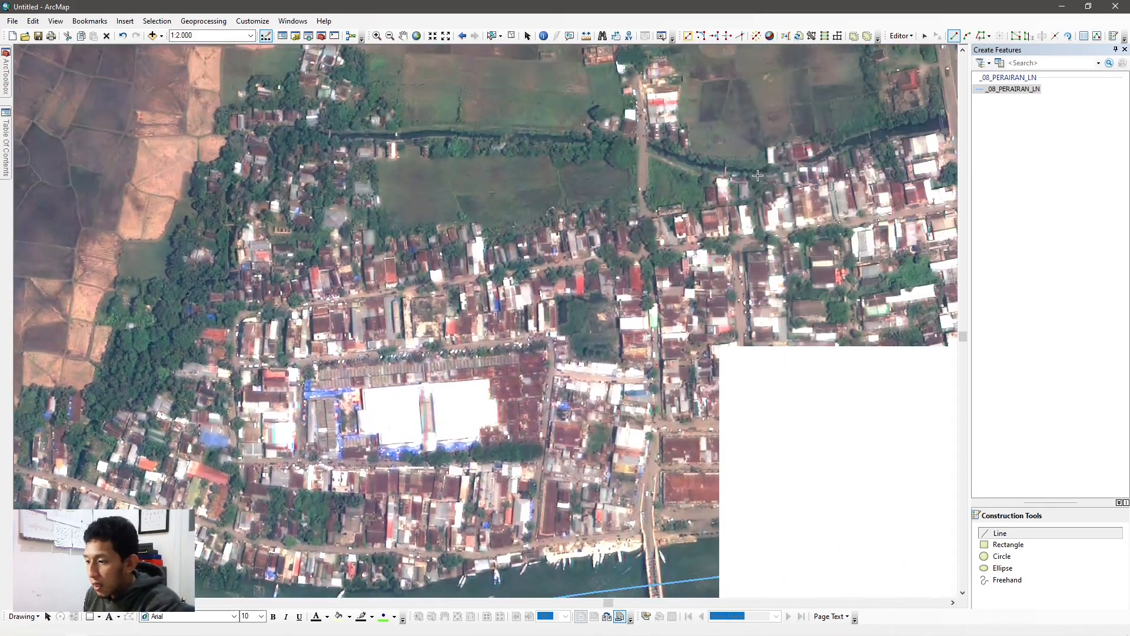
{"action": "scroll", "coordinate": [676, 412], "scroll_direction": "down", "scroll_amount": 2}
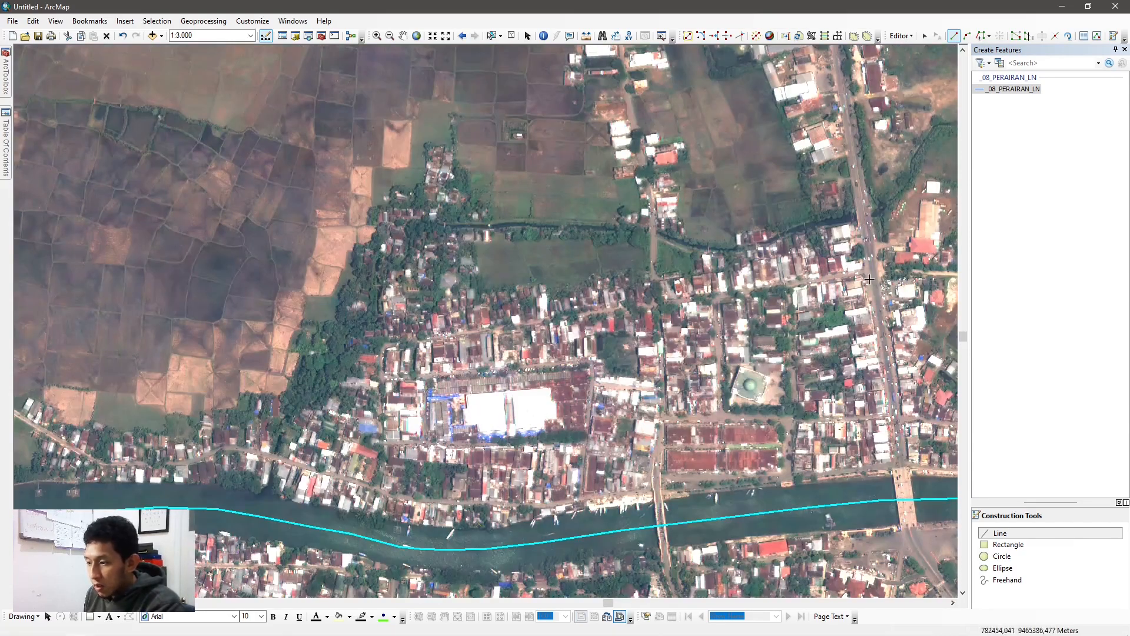
{"action": "left_click_drag", "start_coordinate": [869, 279], "coordinate": [737, 314]}
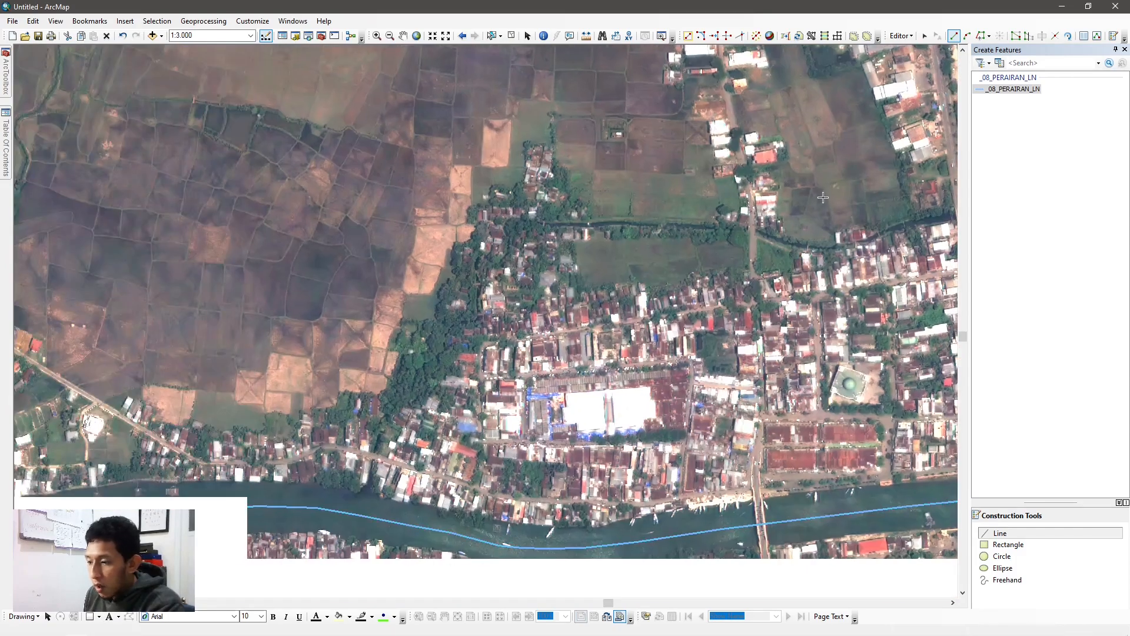
{"action": "scroll", "coordinate": [714, 220], "scroll_direction": "up", "scroll_amount": 2}
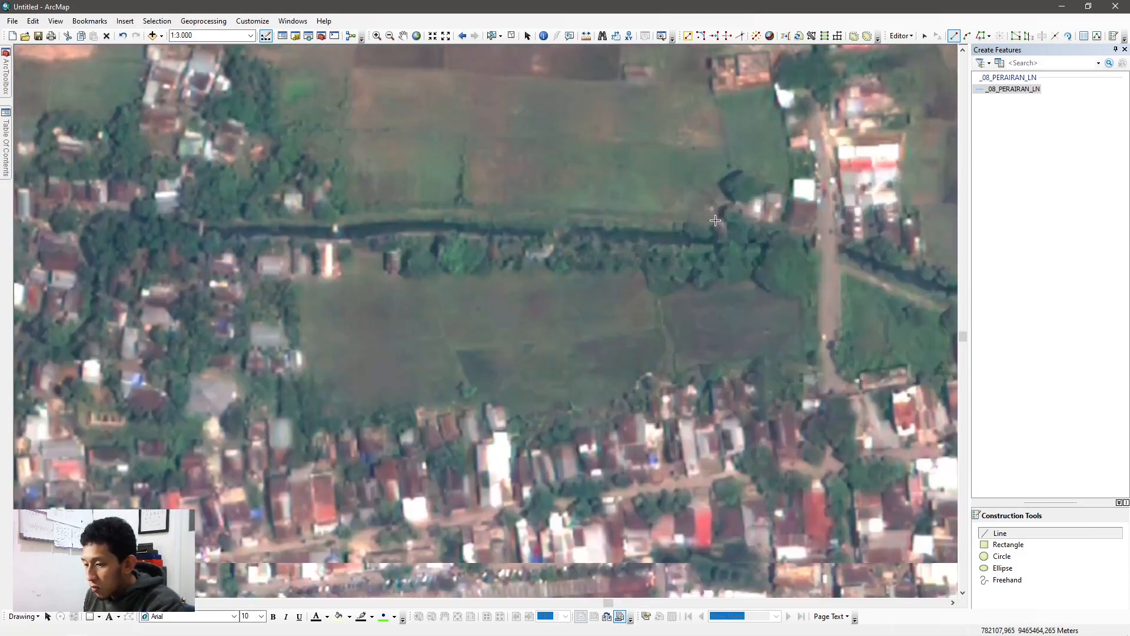
{"action": "scroll", "coordinate": [714, 234], "scroll_direction": "up", "scroll_amount": 1}
{"action": "left_click", "coordinate": [704, 241]}
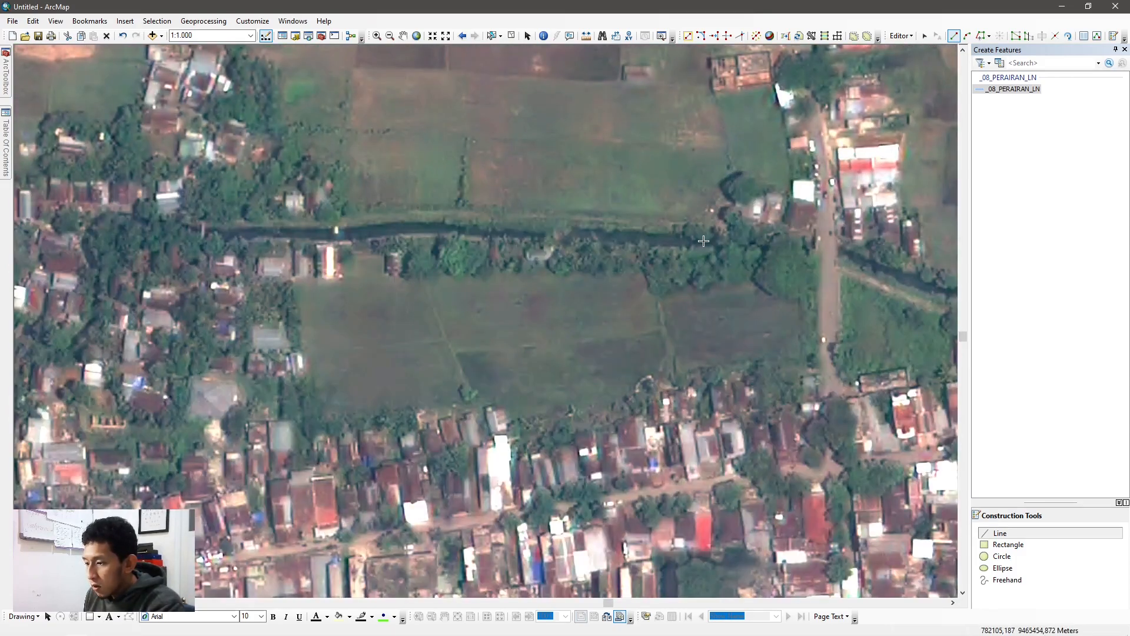
{"action": "left_click", "coordinate": [534, 234]}
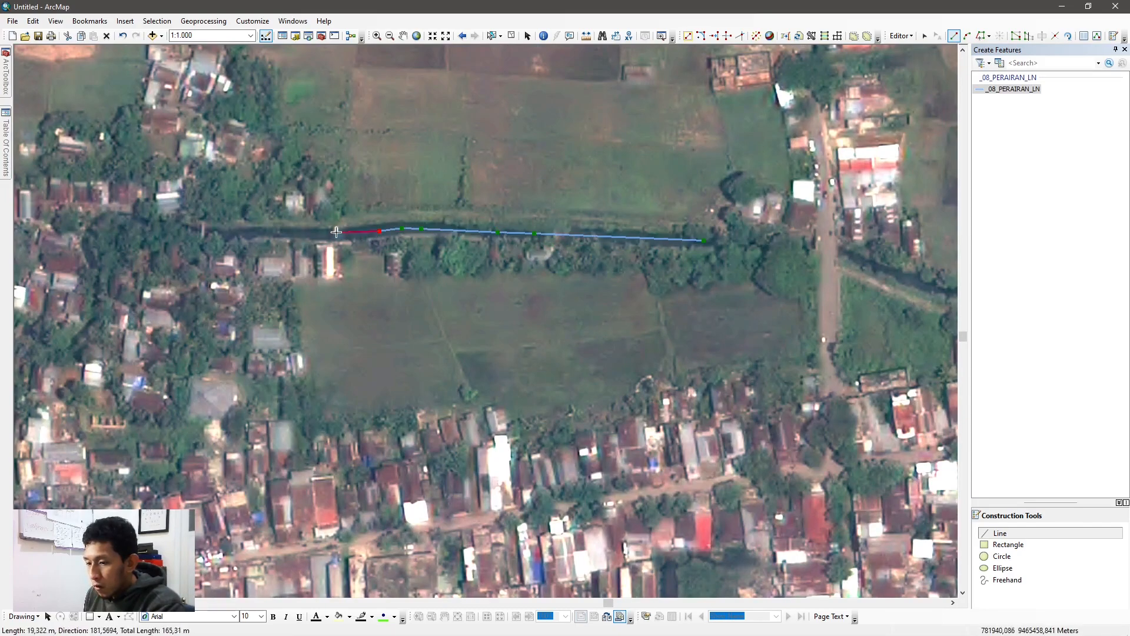
{"action": "left_click", "coordinate": [236, 234]}
{"action": "left_click", "coordinate": [180, 232]}
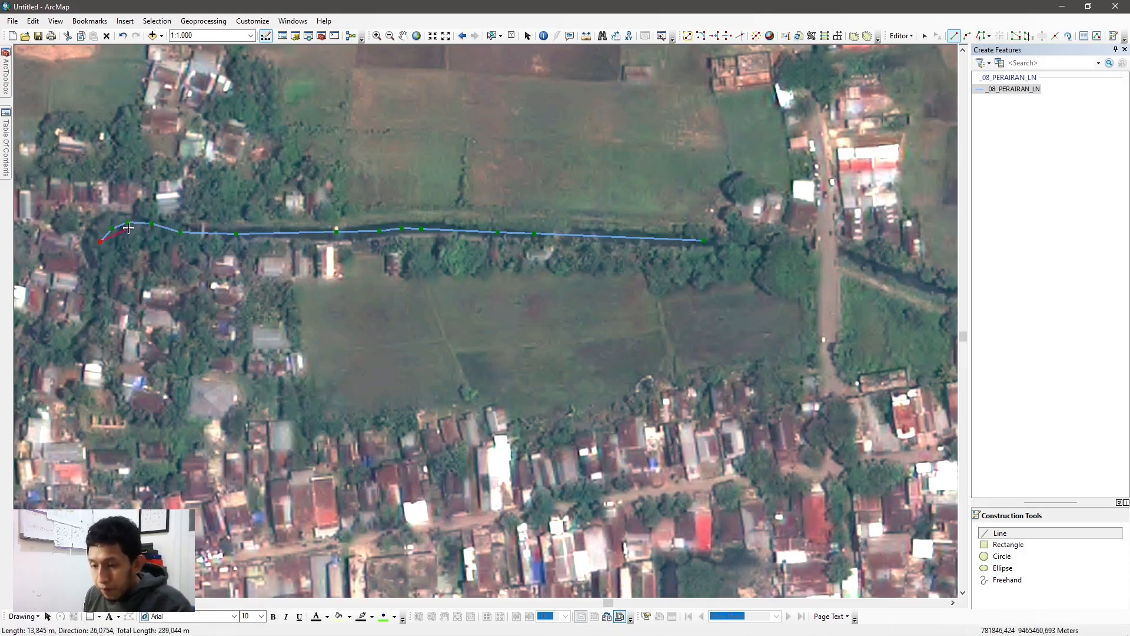
Undo the last misplaced vertices and retrace the narrow channel around its bend, then southwards between the trees and houses.
{"action": "key", "text": "ctrl+z"}
{"action": "key", "text": "ctrl+z"}
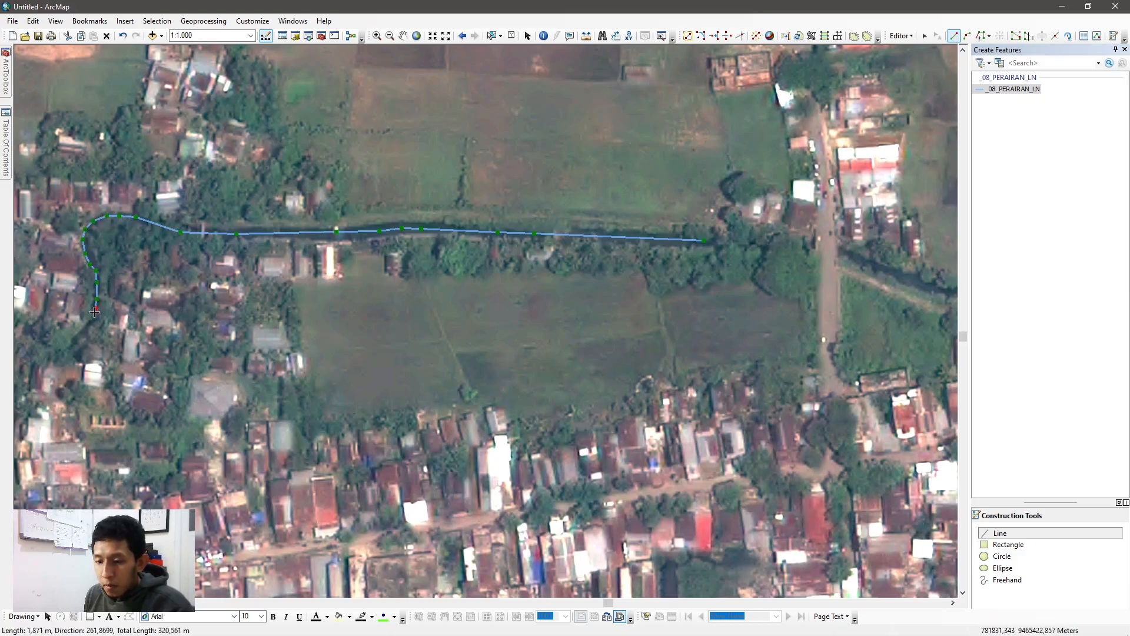
{"action": "left_click_drag", "start_coordinate": [78, 341], "coordinate": [616, 164]}
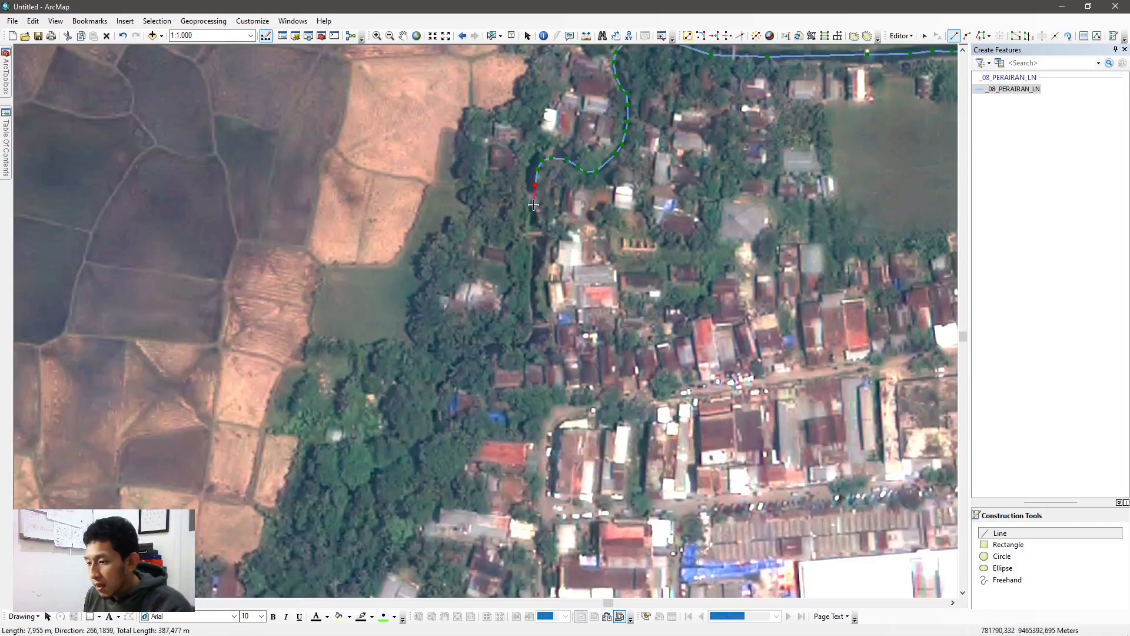
{"action": "left_click", "coordinate": [536, 287]}
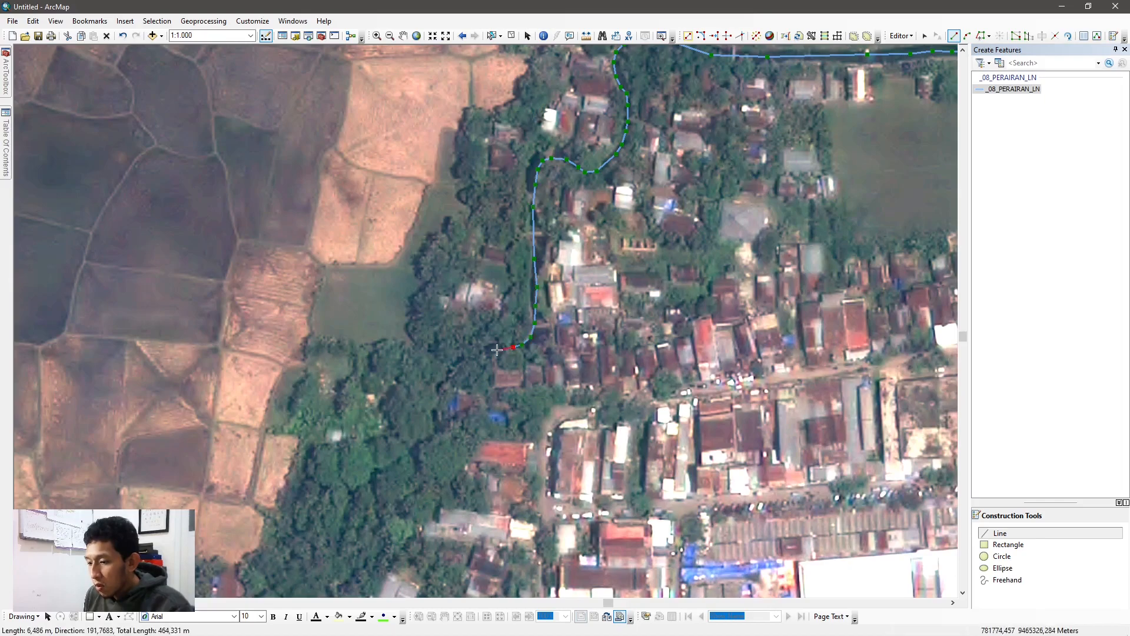
Continue the channel line southwestwards through the dense trees towards the houses near the river.
{"action": "left_click_drag", "start_coordinate": [456, 370], "coordinate": [593, 104]}
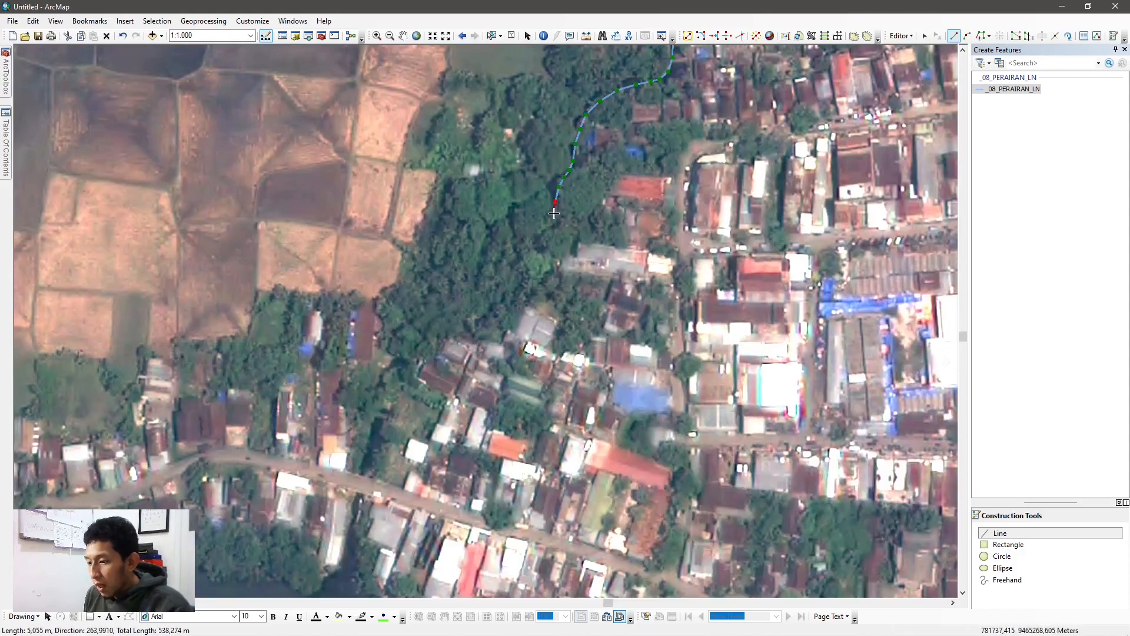
{"action": "left_click", "coordinate": [517, 292]}
{"action": "left_click", "coordinate": [504, 303]}
{"action": "left_click", "coordinate": [486, 318]}
{"action": "left_click", "coordinate": [465, 325]}
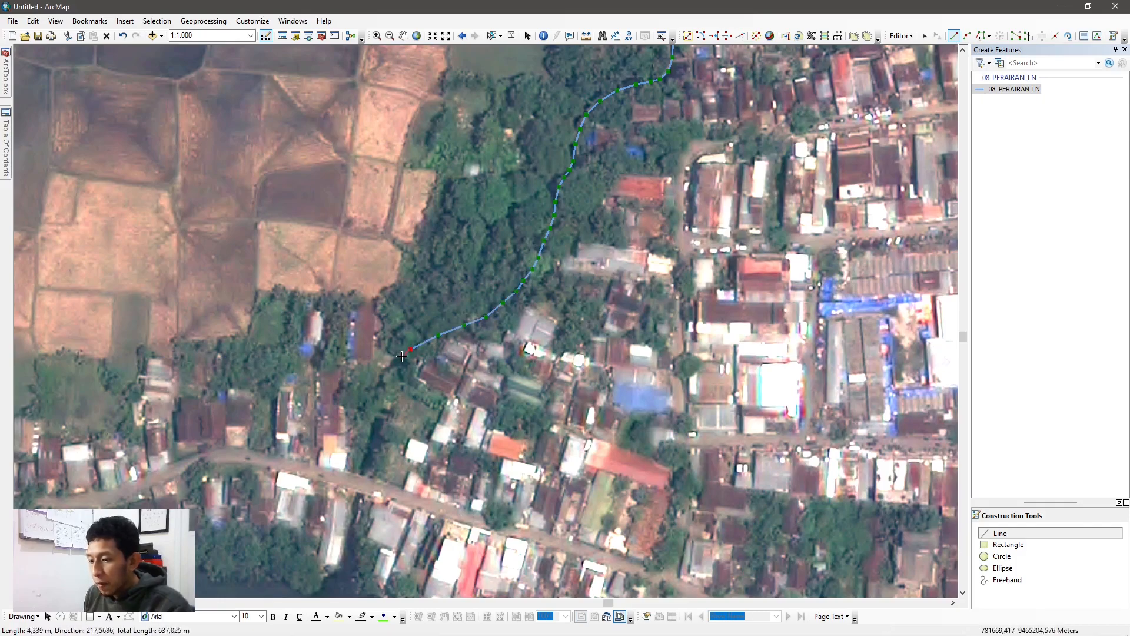
Extend the channel line south across the riverside road and finish it snapped to a vertex of the river centreline.
{"action": "left_click_drag", "start_coordinate": [389, 368], "coordinate": [540, 127]}
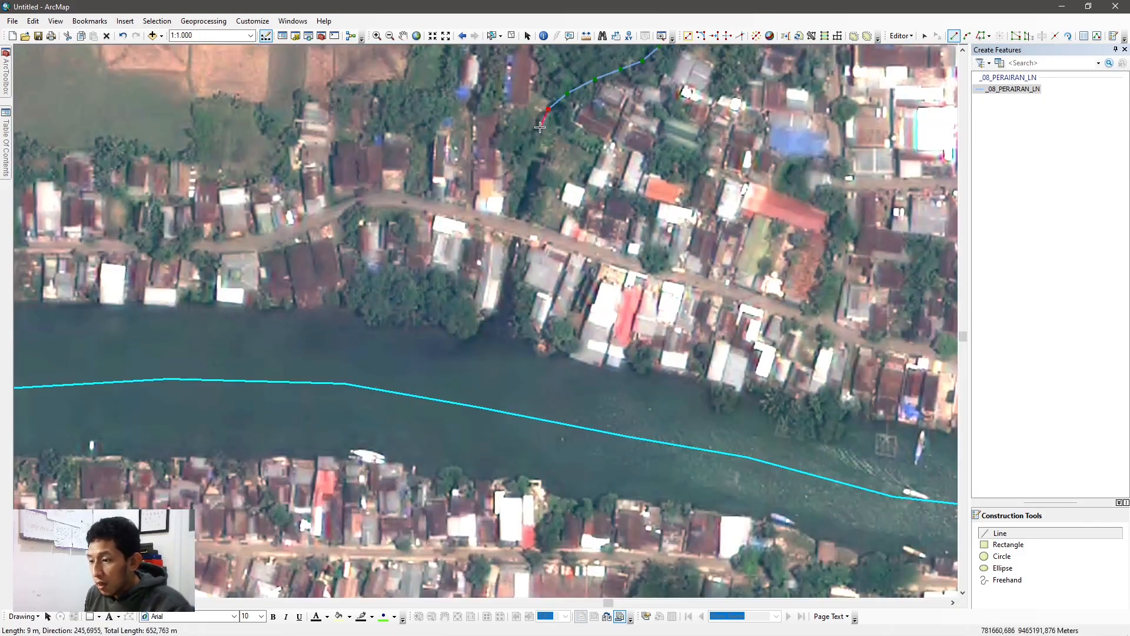
{"action": "left_click", "coordinate": [527, 201]}
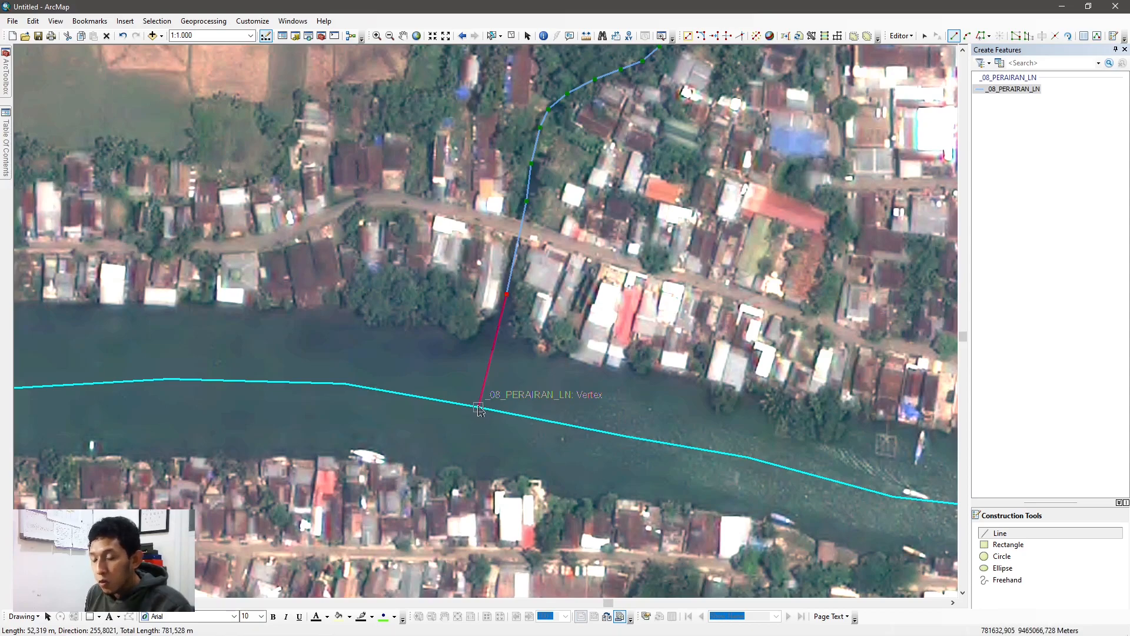
{"action": "double_click", "coordinate": [478, 408]}
Save the edits to the _08_PERAIRAN_LN layer and stop the editing session.
{"action": "left_click_drag", "start_coordinate": [742, 364], "coordinate": [397, 333]}
{"action": "scroll", "coordinate": [397, 332], "scroll_direction": "up", "scroll_amount": 2}
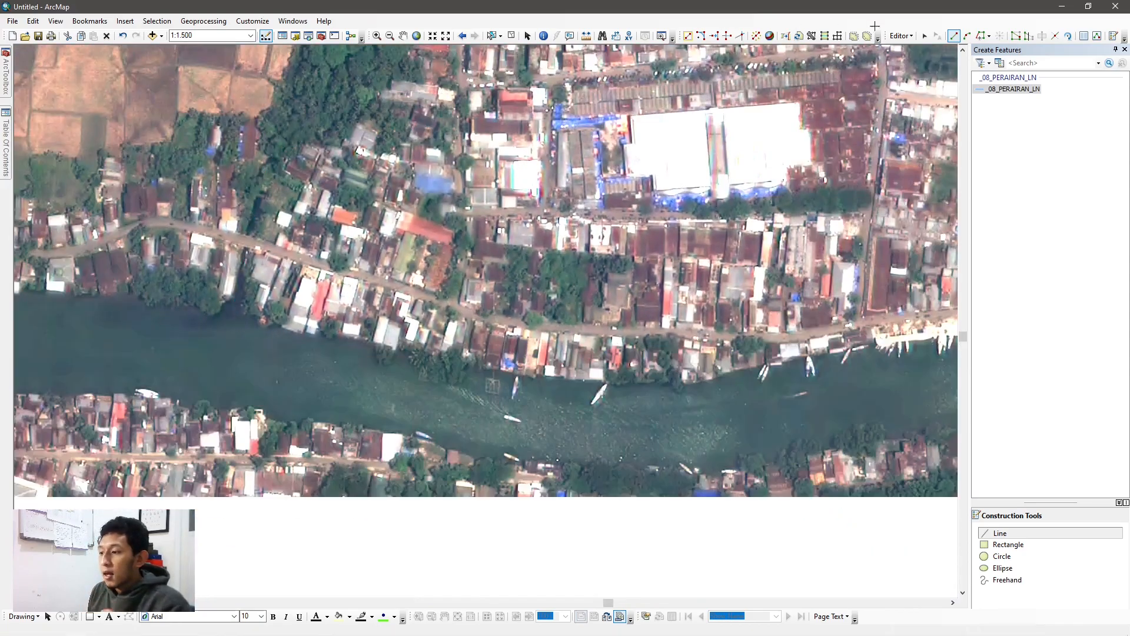
{"action": "left_click", "coordinate": [899, 35]}
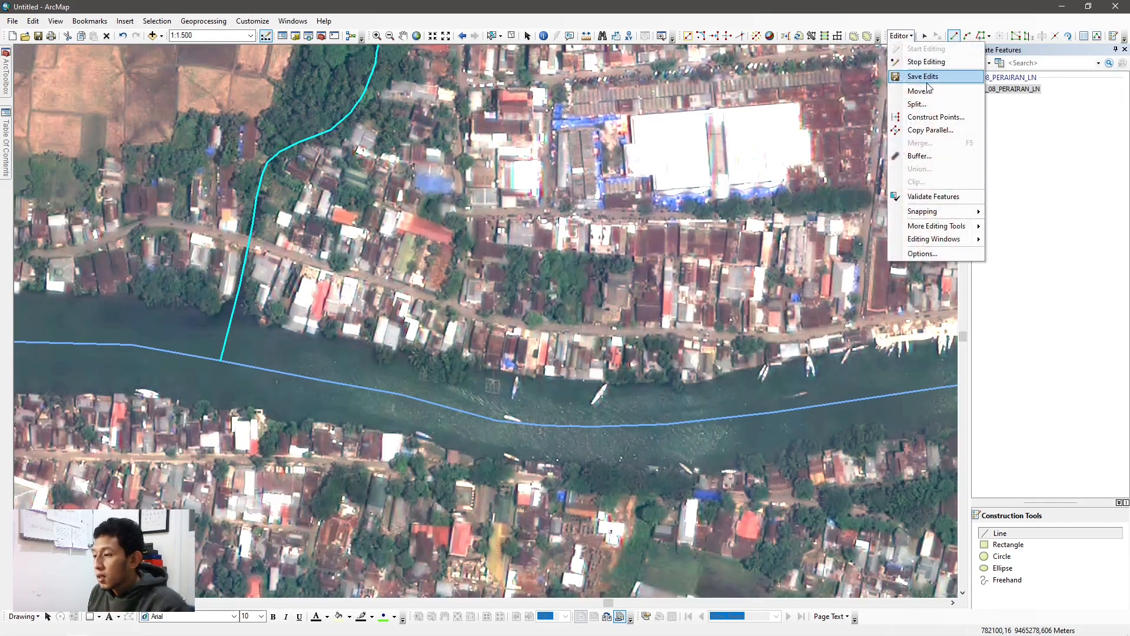
{"action": "left_click", "coordinate": [927, 82]}
{"action": "left_click", "coordinate": [899, 35]}
{"action": "left_click", "coordinate": [924, 61]}
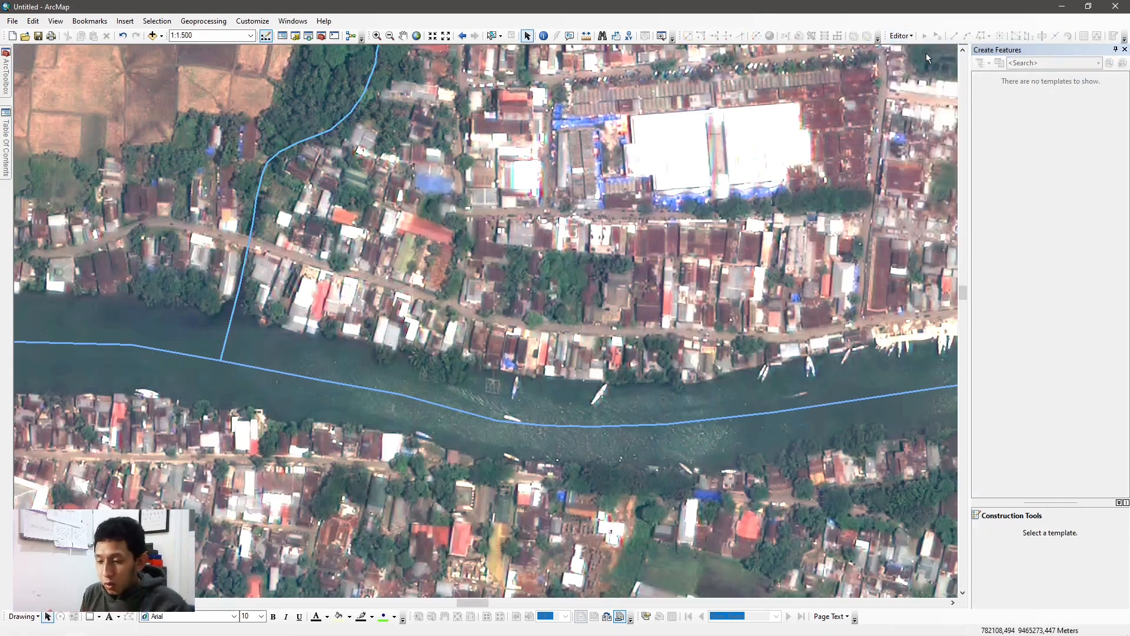
Add the _08_PERAIRAN_AR feature class from the PETA_DASAR dataset of DATA KKL 1 SUMEDANG.gdb to the map.
{"action": "left_click", "coordinate": [1125, 50]}
{"action": "left_click", "coordinate": [5, 88]}
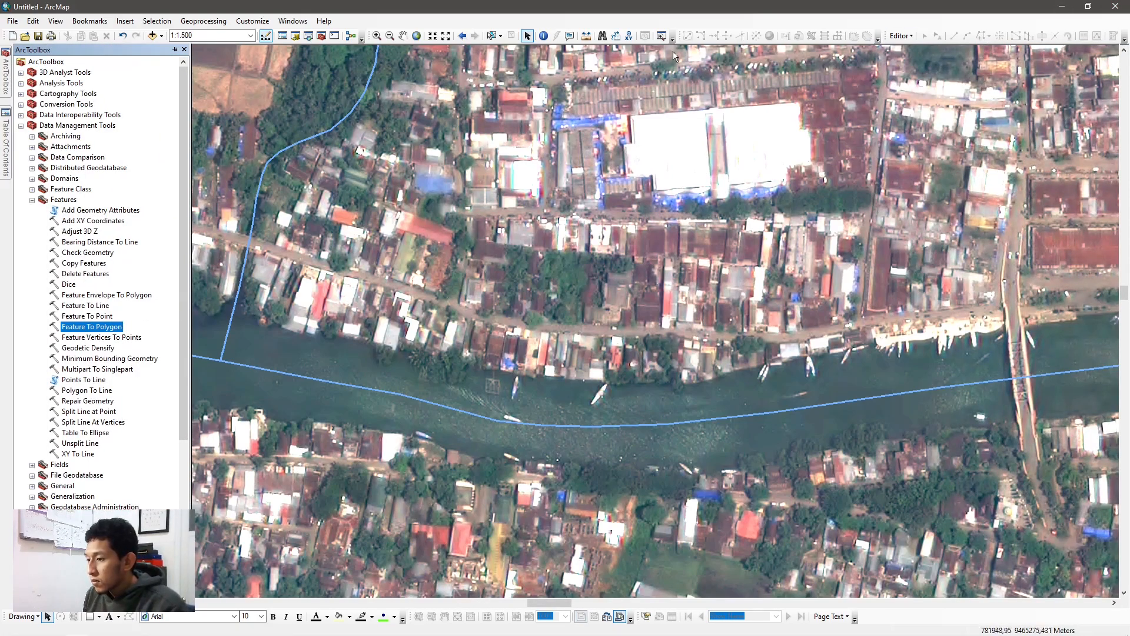
{"action": "left_click", "coordinate": [295, 36]}
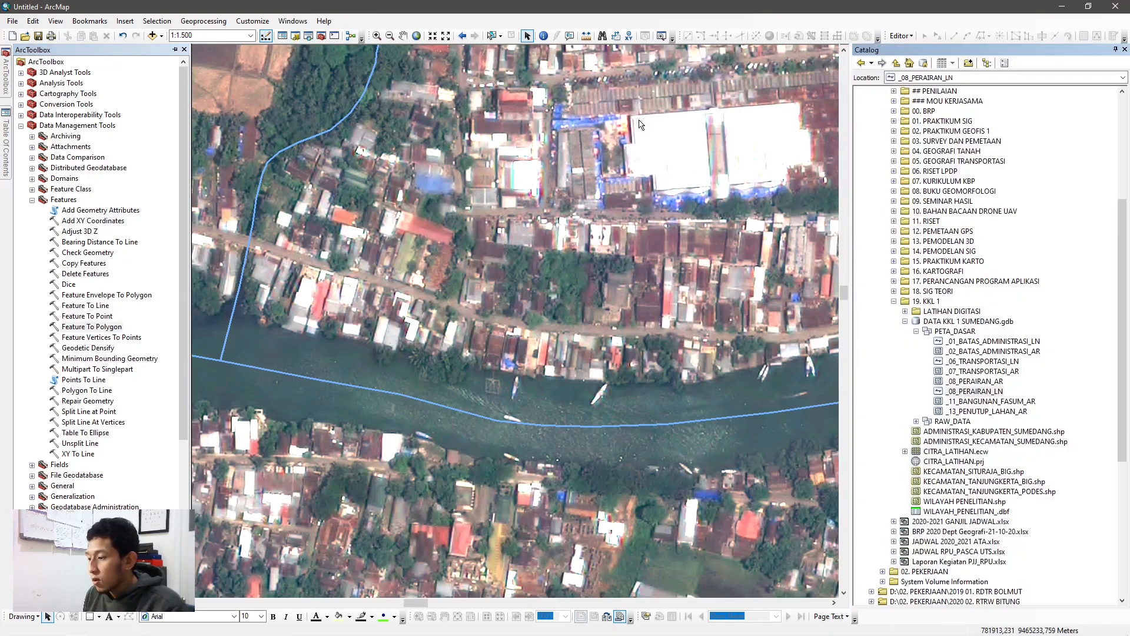
{"action": "left_click", "coordinate": [999, 382]}
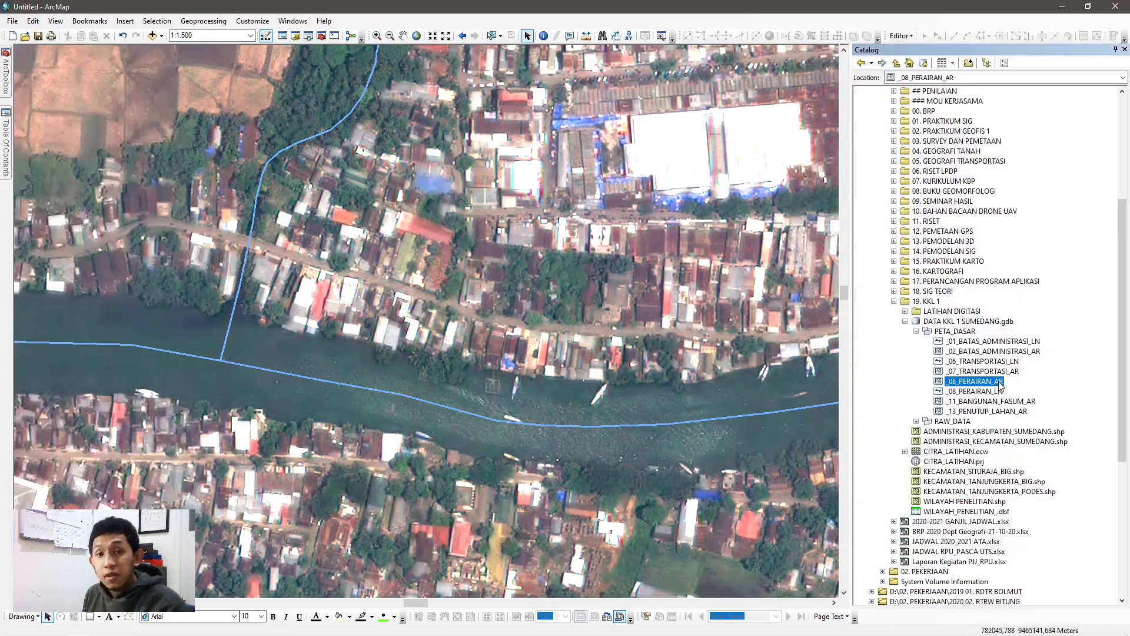
{"action": "left_click", "coordinate": [152, 36]}
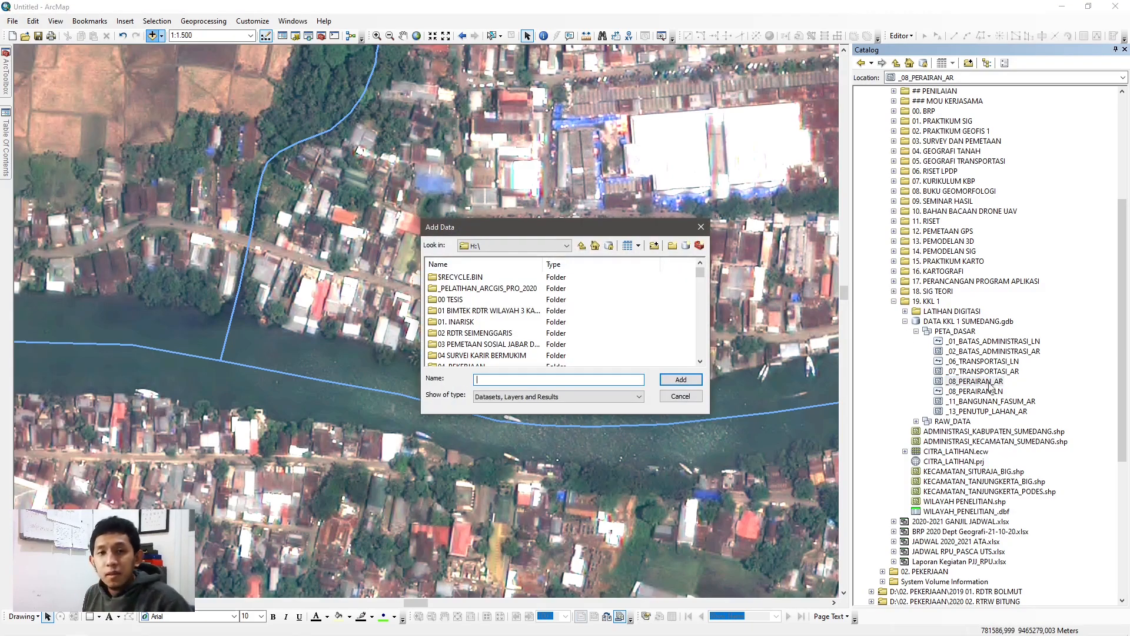
{"action": "left_click", "coordinate": [705, 234]}
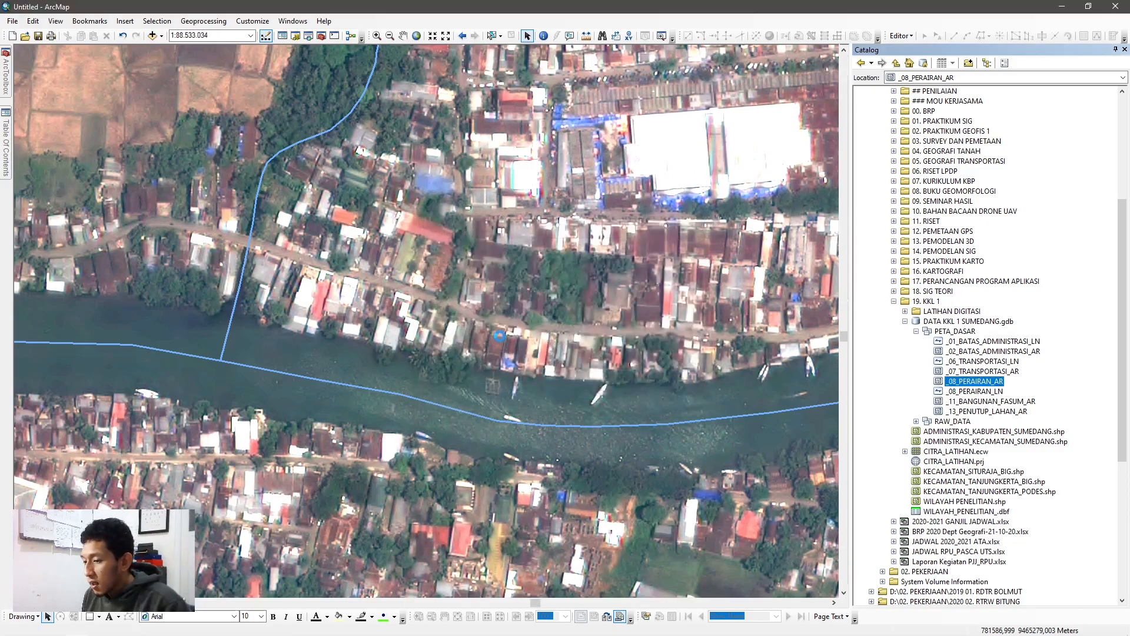
{"action": "left_click_drag", "start_coordinate": [641, 289], "coordinate": [486, 285]}
{"action": "left_click", "coordinate": [1125, 49]}
Start editing the _08_PERAIRAN_AR layer and choose its polygon feature template.
{"action": "left_click", "coordinate": [3, 149]}
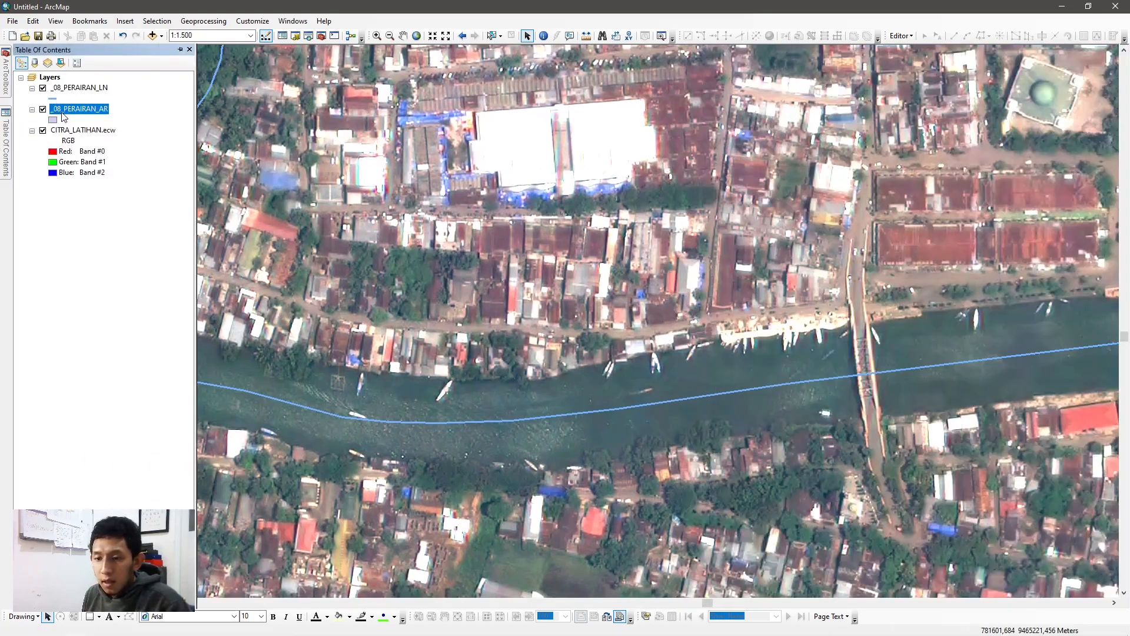
{"action": "right_click", "coordinate": [64, 113]}
{"action": "mouse_move", "coordinate": [157, 257]}
{"action": "left_click", "coordinate": [254, 257]}
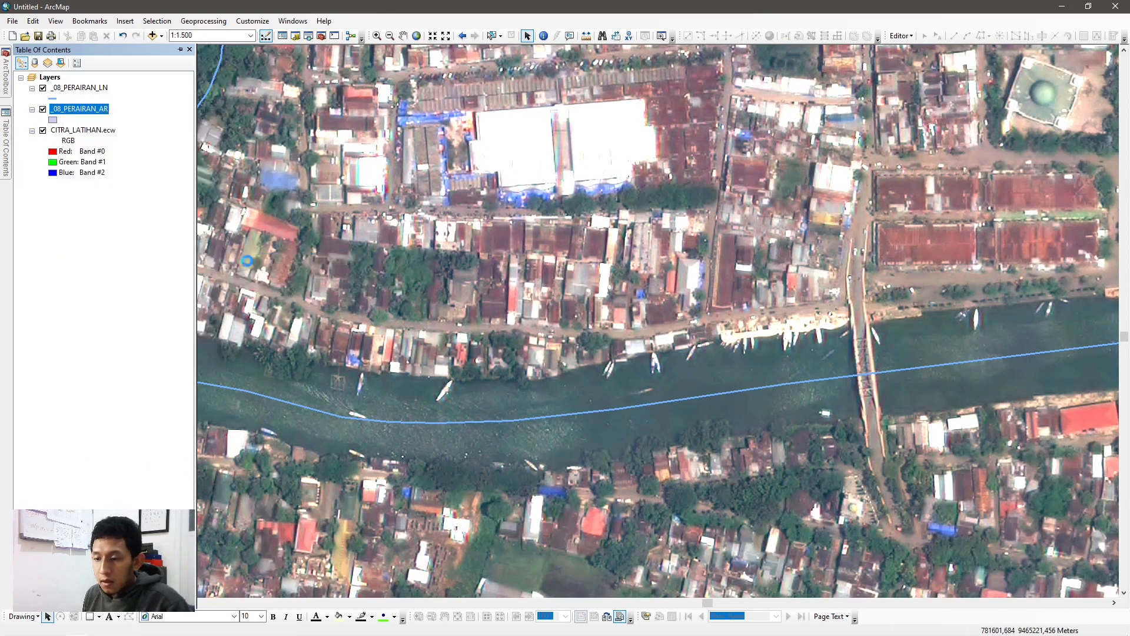
{"action": "left_click", "coordinate": [643, 452]}
{"action": "left_click_drag", "start_coordinate": [1027, 279], "coordinate": [488, 241]}
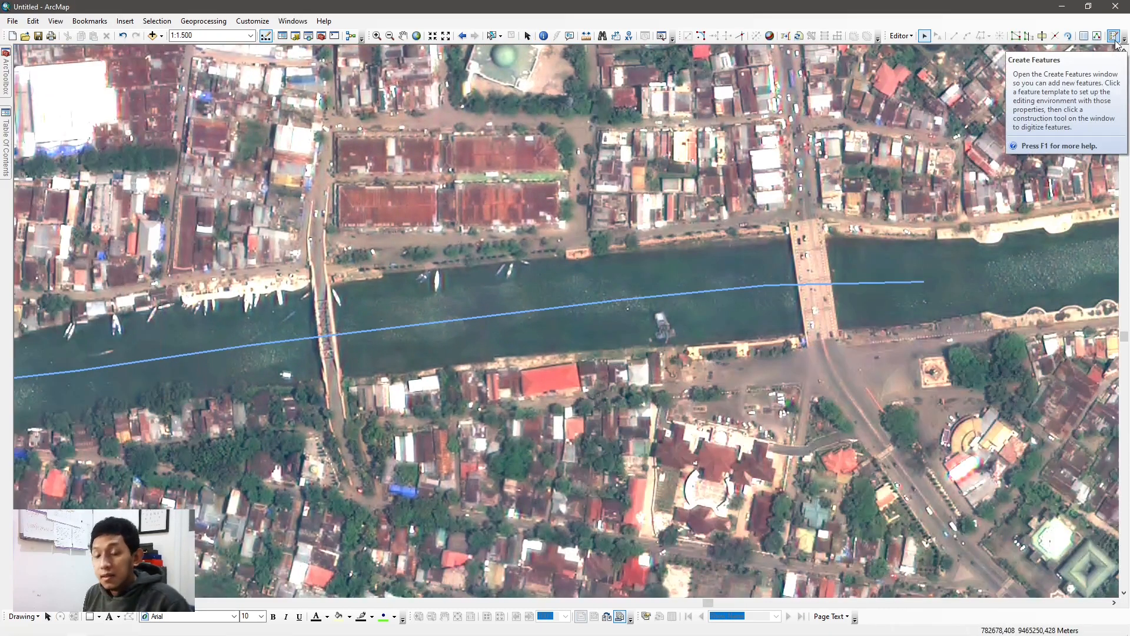
{"action": "left_click", "coordinate": [1083, 36]}
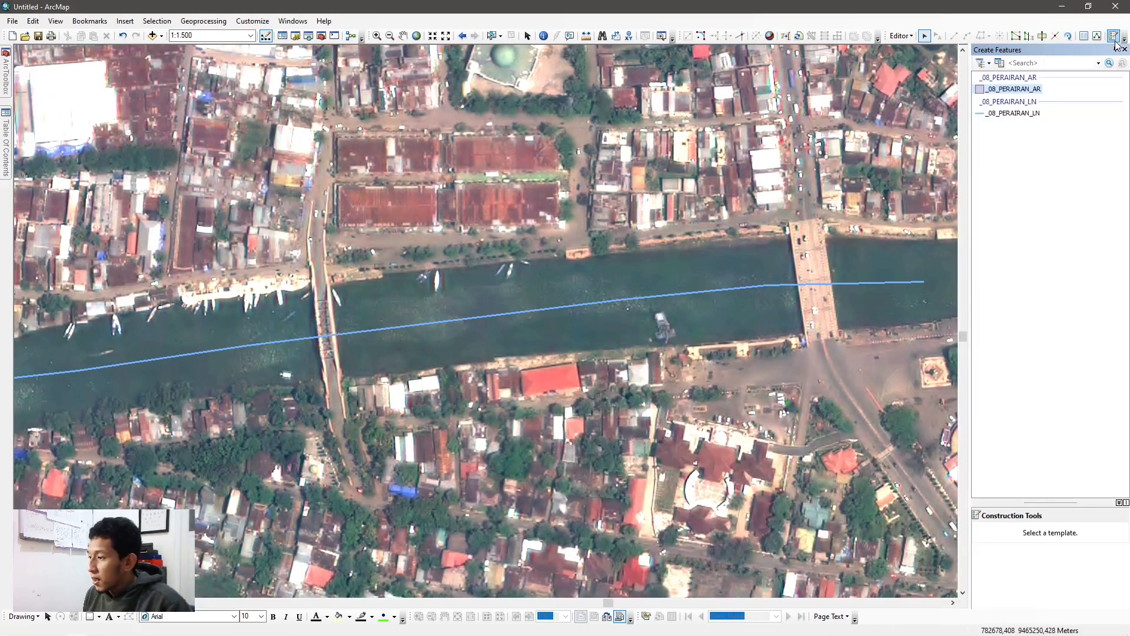
{"action": "left_click", "coordinate": [1017, 90]}
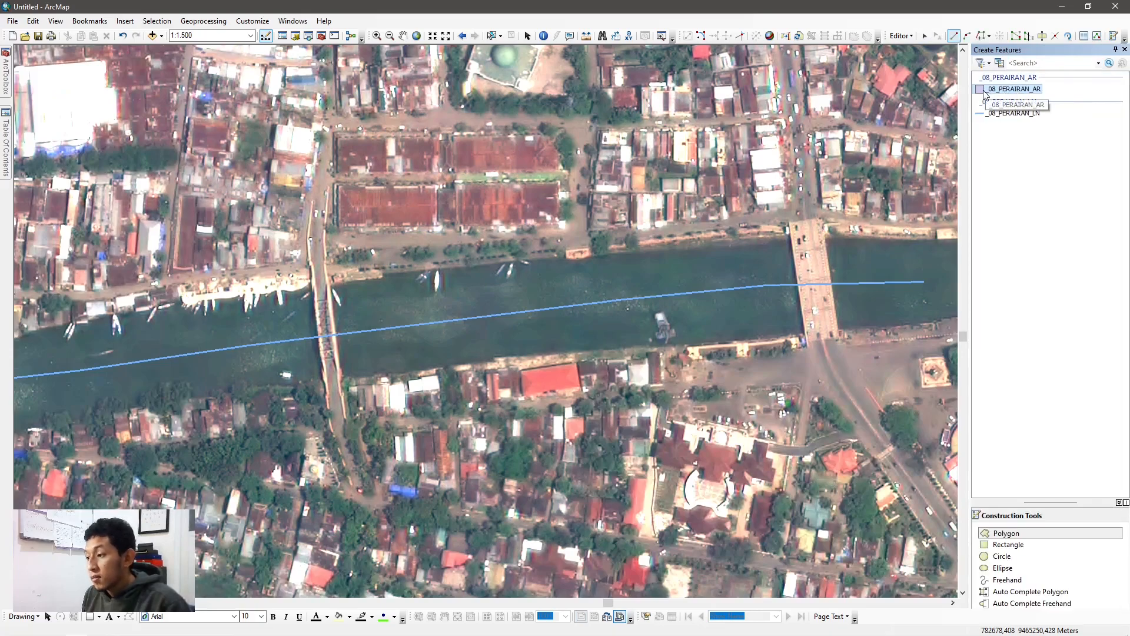
Symbolise the _08_PERAIRAN_AR layer as Hollow with a yellow outline at width 2.
{"action": "mouse_move", "coordinate": [4, 144]}
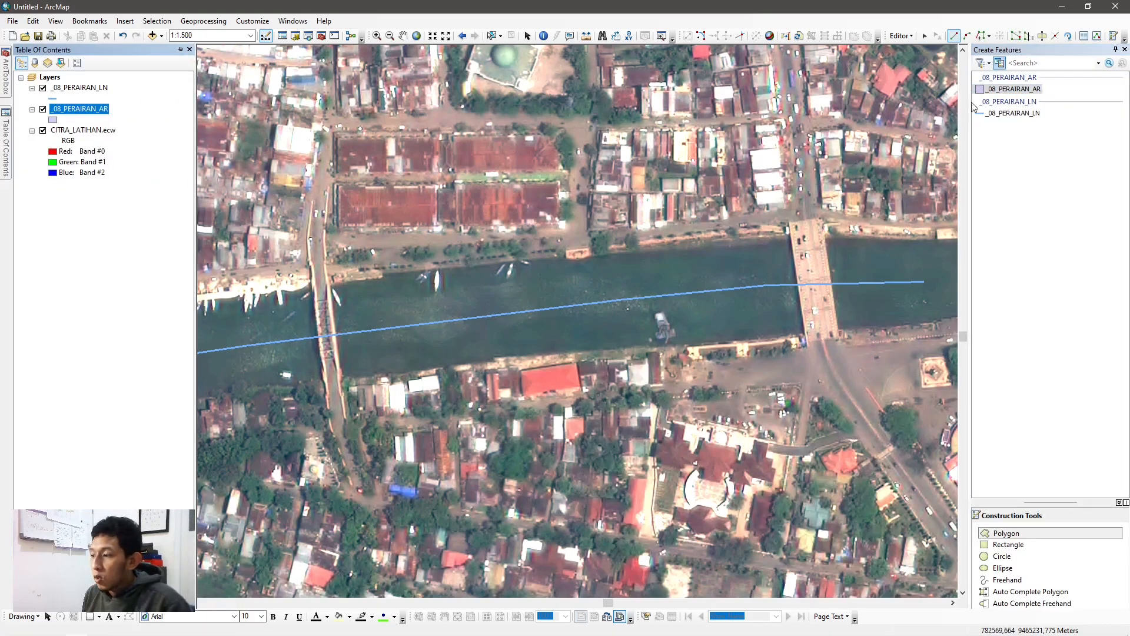
{"action": "left_click", "coordinate": [54, 120]}
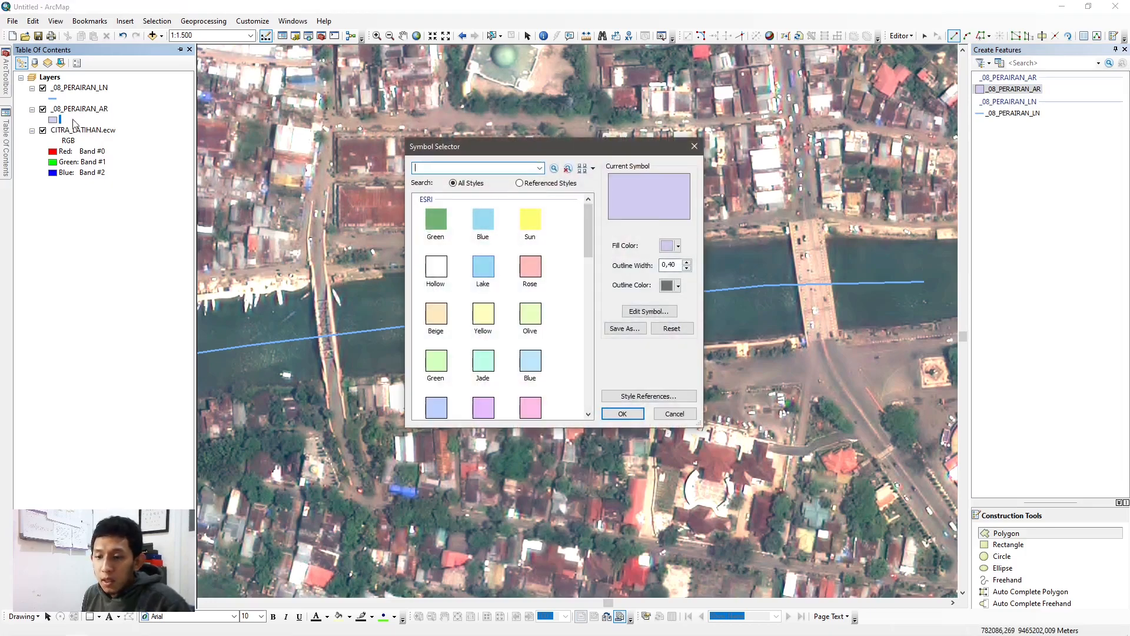
{"action": "left_click", "coordinate": [434, 272]}
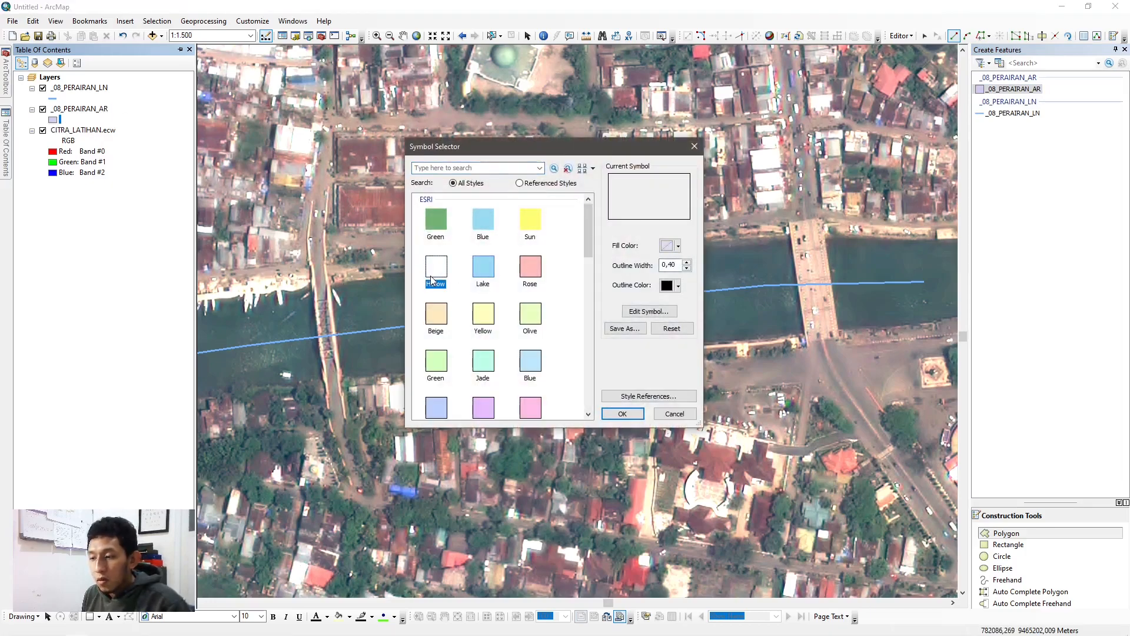
{"action": "left_click", "coordinate": [676, 286]}
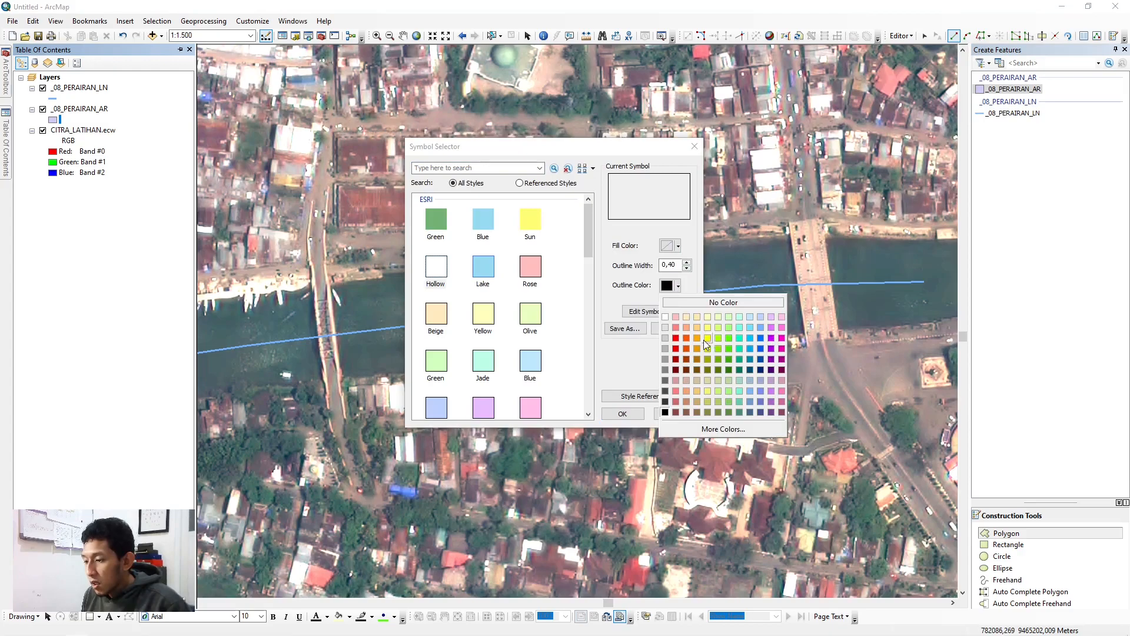
{"action": "left_click", "coordinate": [707, 338]}
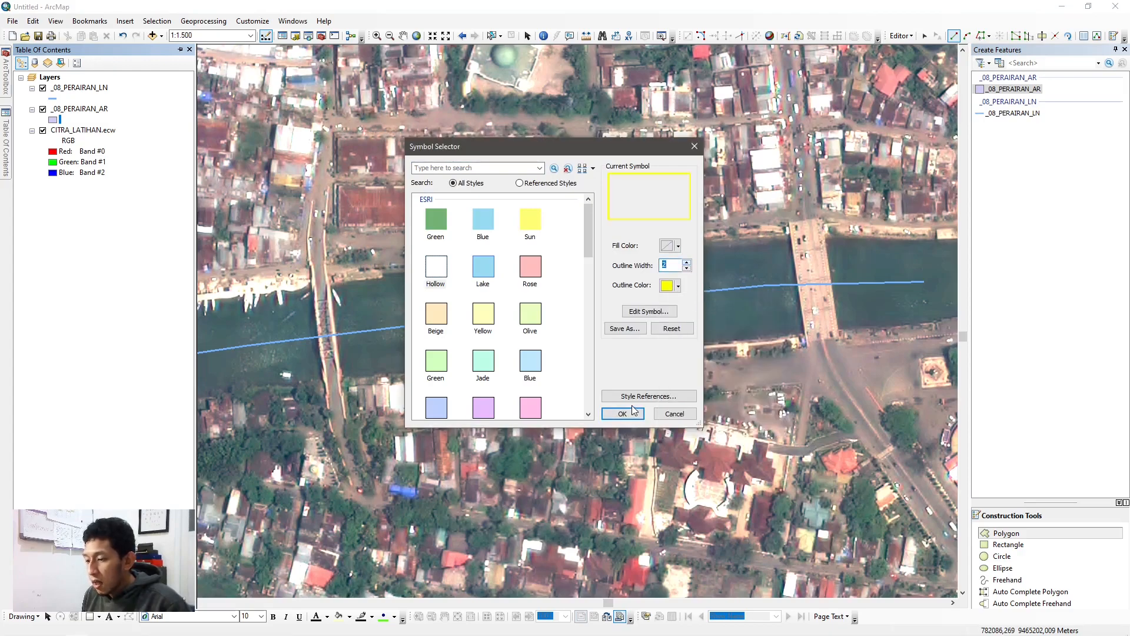
{"action": "left_click", "coordinate": [622, 413]}
Start a _08_PERAIRAN_AR polygon on the river's north bank east of the wide road bridge and trace the bank westwards.
{"action": "scroll", "coordinate": [648, 424], "scroll_direction": "down", "scroll_amount": 2}
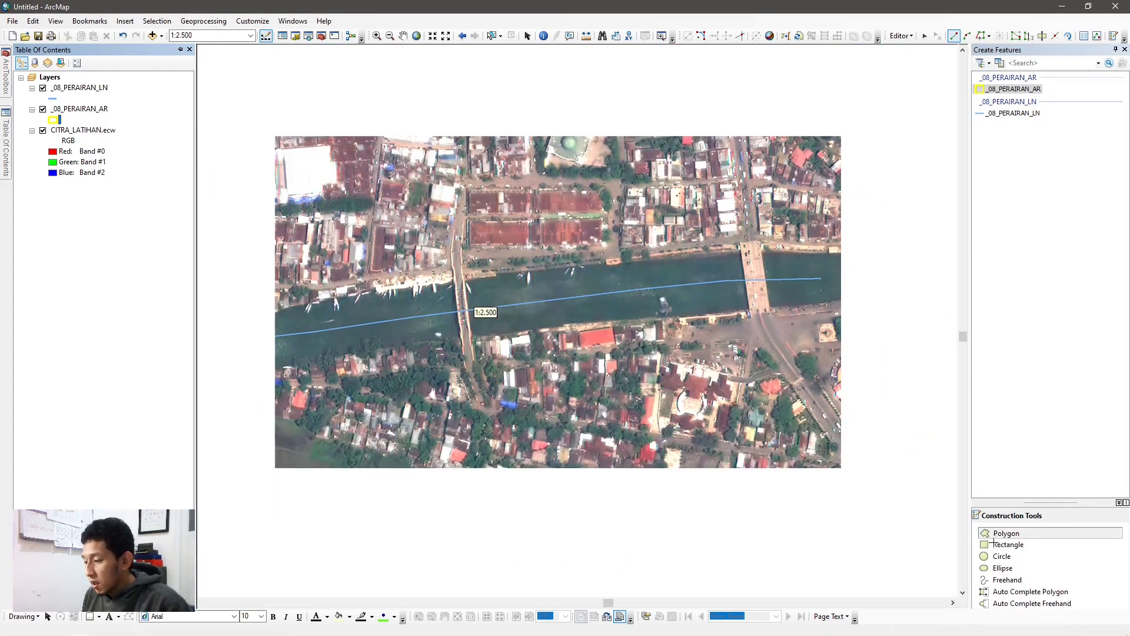
{"action": "scroll", "coordinate": [827, 259], "scroll_direction": "up", "scroll_amount": 2}
{"action": "left_click", "coordinate": [835, 247]}
{"action": "left_click", "coordinate": [797, 246]}
{"action": "left_click", "coordinate": [745, 243]}
{"action": "left_click", "coordinate": [680, 241]}
{"action": "left_click", "coordinate": [506, 255]}
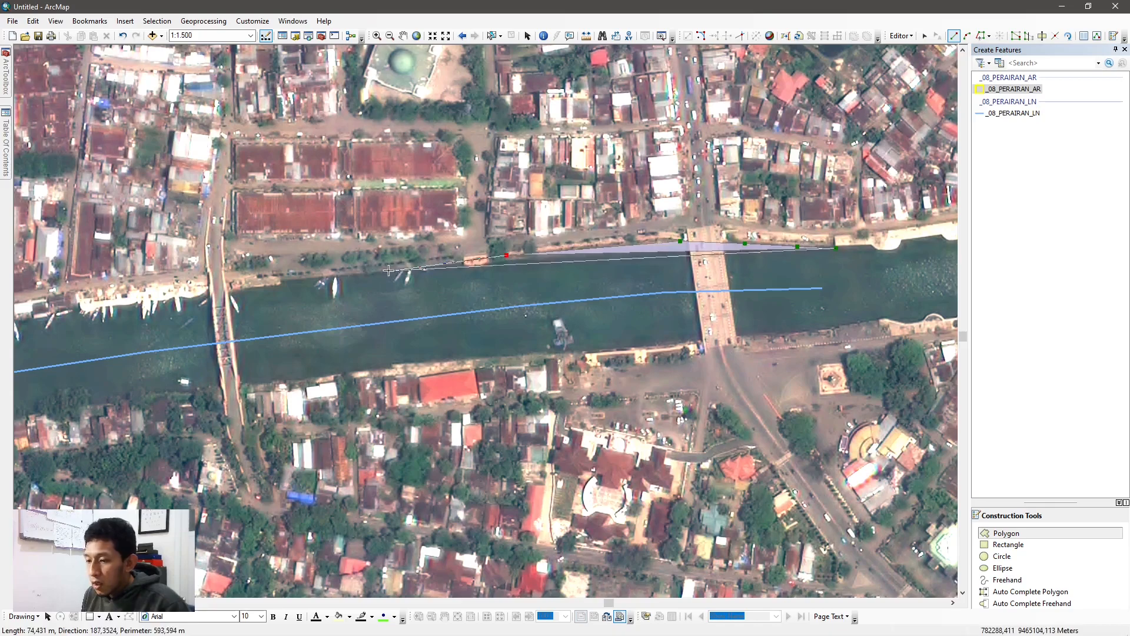
{"action": "left_click", "coordinate": [339, 276]}
Continue the river polygon along the north bank westwards past the narrow bridge at 1:1.000 scale.
{"action": "left_click_drag", "start_coordinate": [189, 297], "coordinate": [578, 268]}
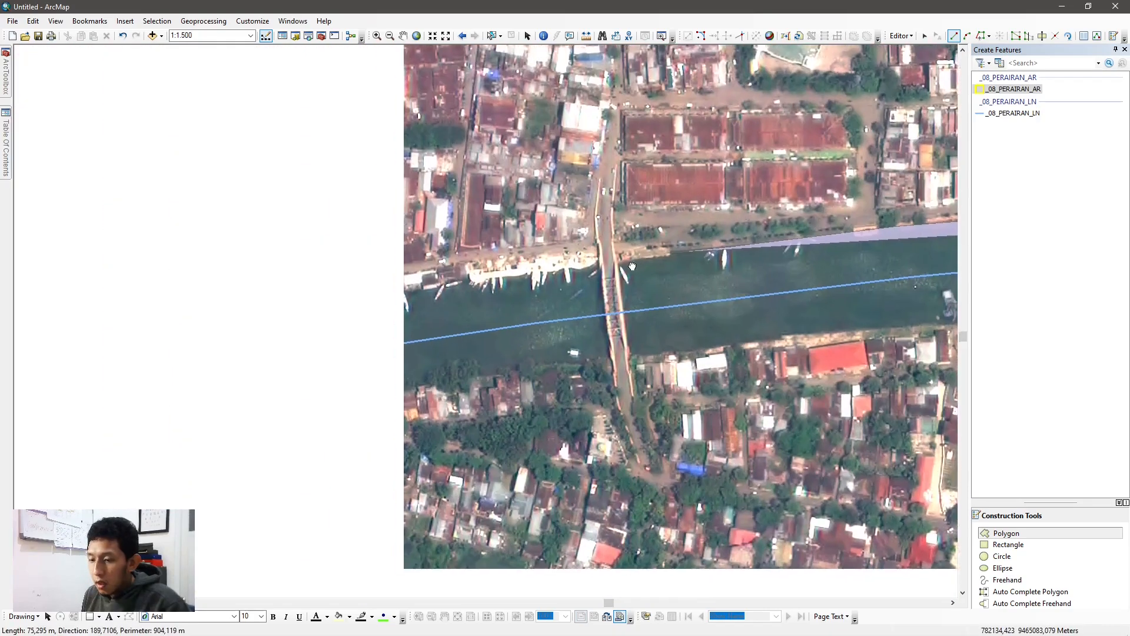
{"action": "scroll", "coordinate": [685, 259], "scroll_direction": "down", "scroll_amount": 1}
{"action": "left_click", "coordinate": [684, 257]}
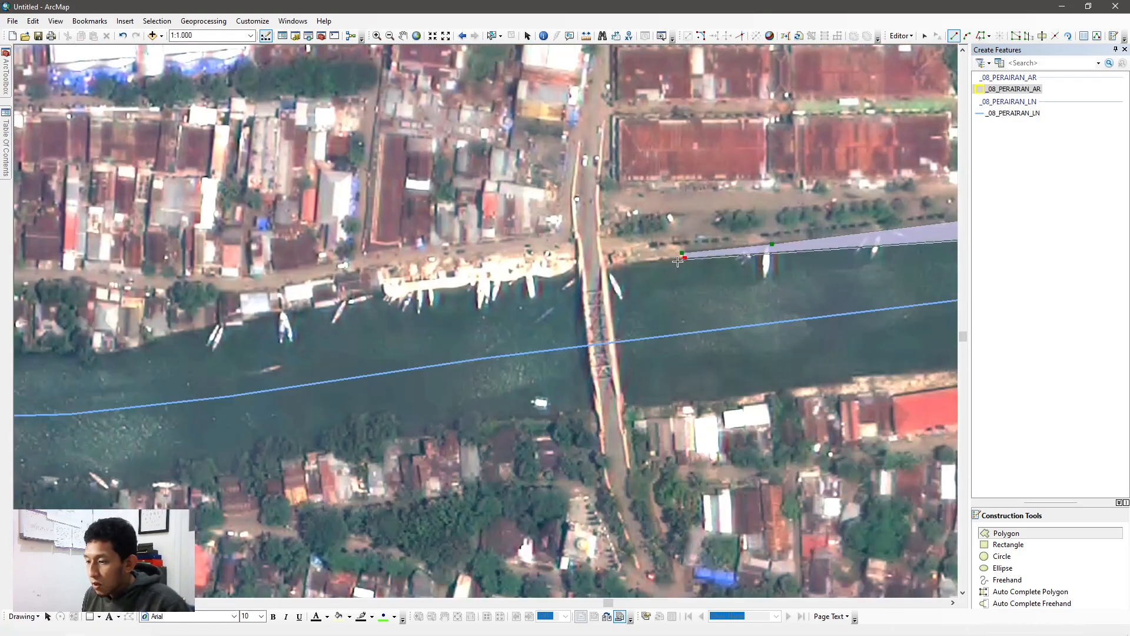
{"action": "left_click", "coordinate": [672, 262]}
{"action": "left_click", "coordinate": [616, 262]}
{"action": "left_click", "coordinate": [580, 268]}
Trace the polygon's edge closely along the pale quay with the moored boats west of the narrow bridge.
{"action": "left_click", "coordinate": [554, 274]}
{"action": "left_click", "coordinate": [533, 276]}
{"action": "left_click", "coordinate": [516, 279]}
{"action": "left_click", "coordinate": [499, 280]}
{"action": "left_click", "coordinate": [480, 282]}
{"action": "left_click", "coordinate": [455, 286]}
{"action": "left_click", "coordinate": [433, 292]}
{"action": "left_click", "coordinate": [409, 298]}
{"action": "left_click", "coordinate": [383, 298]}
{"action": "left_click", "coordinate": [370, 293]}
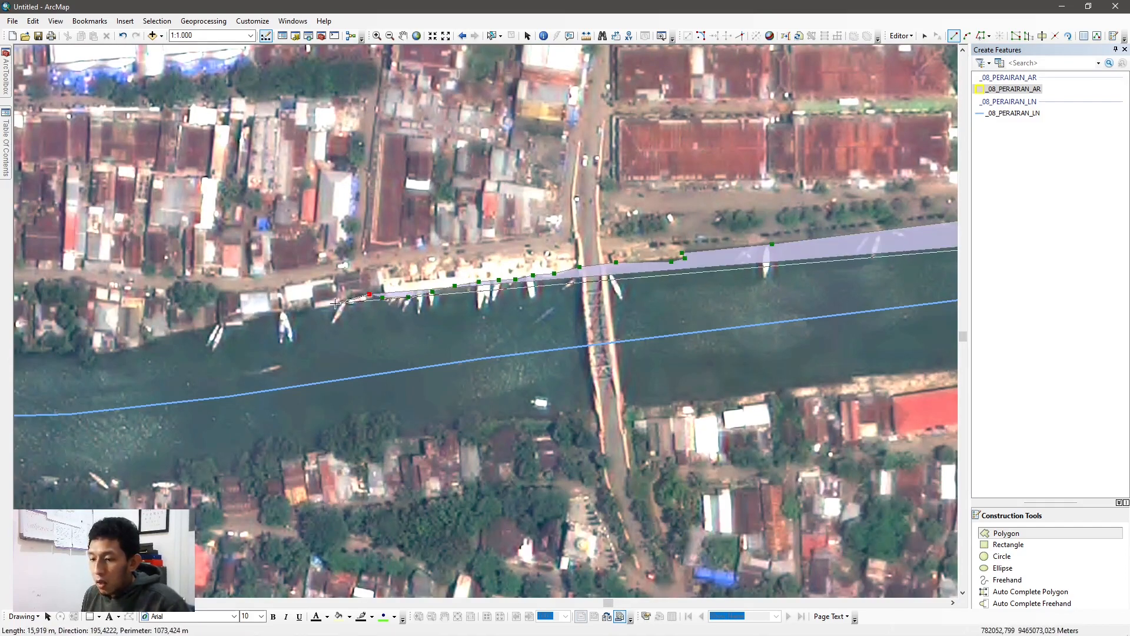
Carry the polygon's north edge westwards along the riverside houses beyond the quay.
{"action": "left_click", "coordinate": [338, 301]}
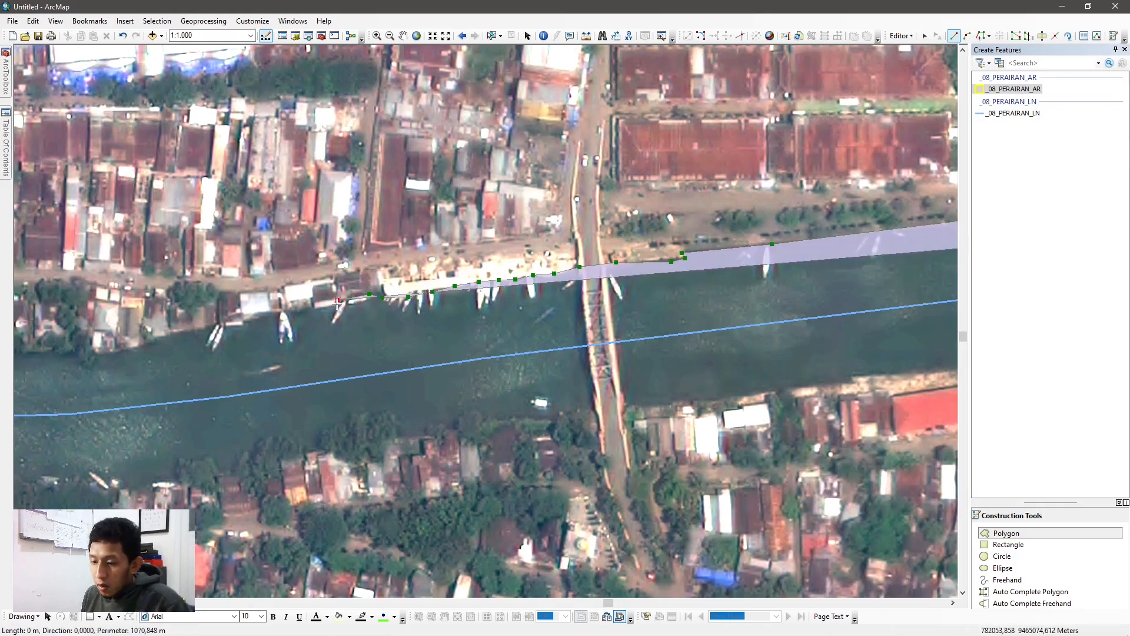
{"action": "left_click", "coordinate": [309, 306]}
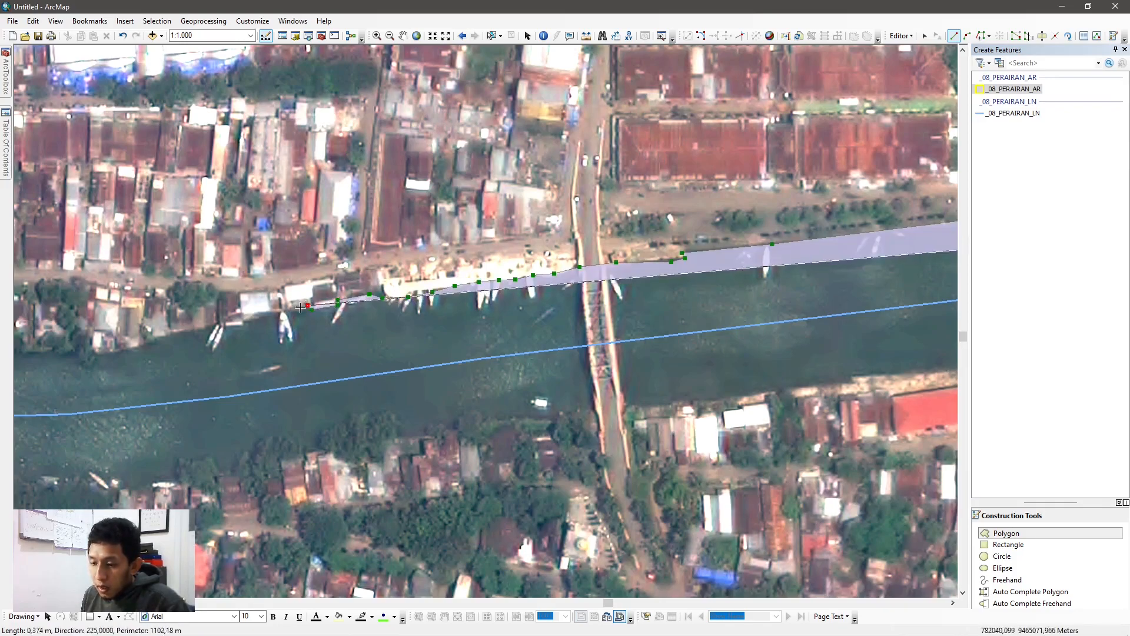
{"action": "left_click", "coordinate": [242, 318]}
{"action": "left_click", "coordinate": [149, 344]}
Extend the river polygon's north edge westwards along the bank past the moored boats and the riverside houses.
{"action": "left_click_drag", "start_coordinate": [117, 358], "coordinate": [834, 248]}
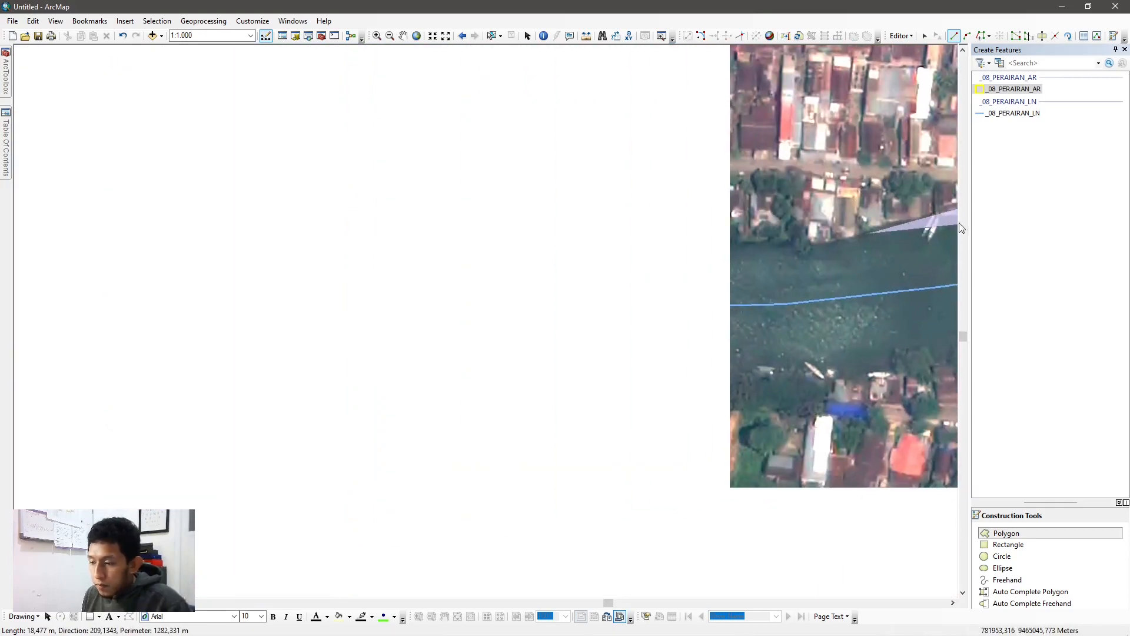
{"action": "left_click", "coordinate": [846, 239]}
{"action": "left_click", "coordinate": [821, 247]}
{"action": "left_click", "coordinate": [806, 246]}
{"action": "left_click", "coordinate": [793, 242]}
{"action": "left_click", "coordinate": [769, 242]}
{"action": "left_click", "coordinate": [723, 241]}
{"action": "left_click", "coordinate": [628, 237]}
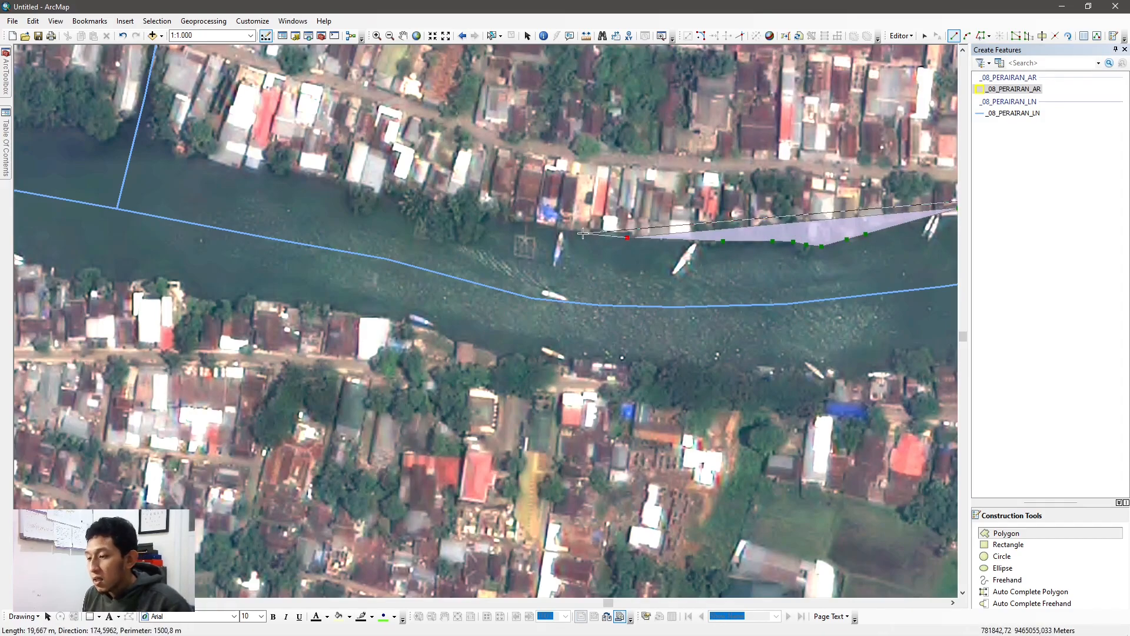
{"action": "left_click", "coordinate": [600, 224]}
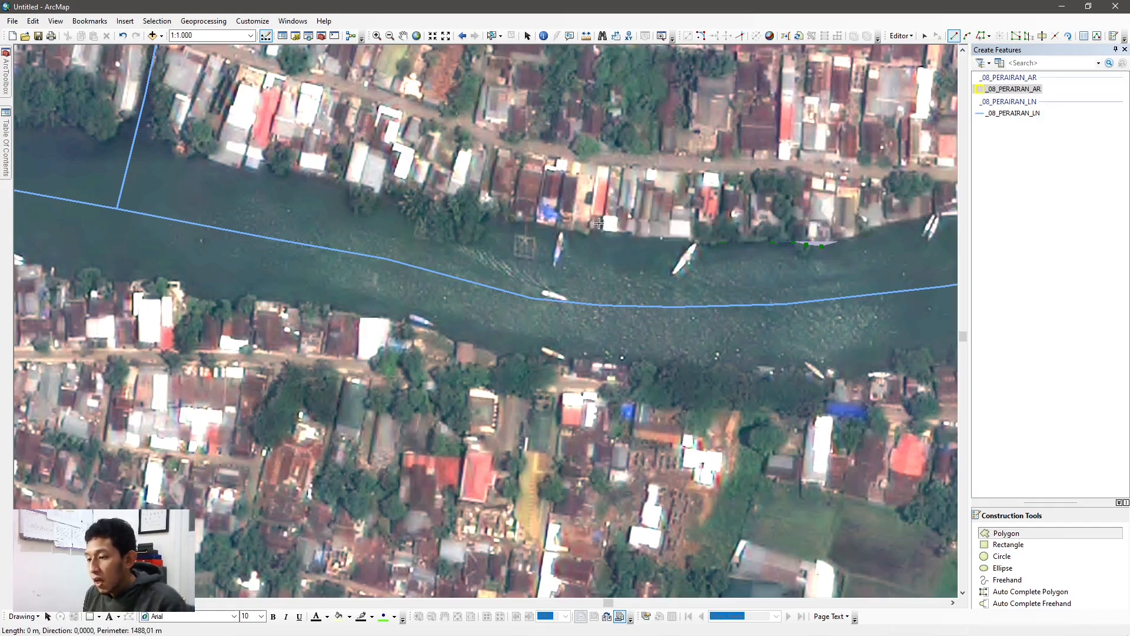
{"action": "left_click", "coordinate": [536, 216]}
{"action": "left_click", "coordinate": [469, 206]}
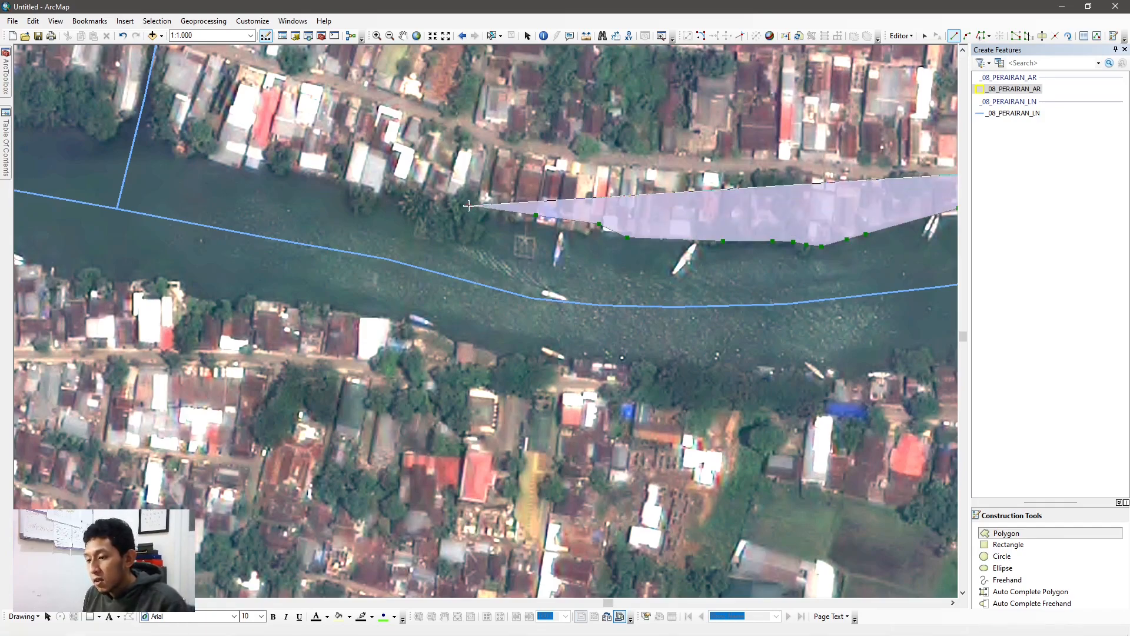
{"action": "left_click", "coordinate": [371, 185]}
{"action": "left_click", "coordinate": [273, 161]}
{"action": "key", "text": "ctrl+z"}
{"action": "key", "text": "ctrl+z"}
{"action": "key", "text": "ctrl+z"}
{"action": "key", "text": "ctrl+z"}
{"action": "key", "text": "ctrl+z"}
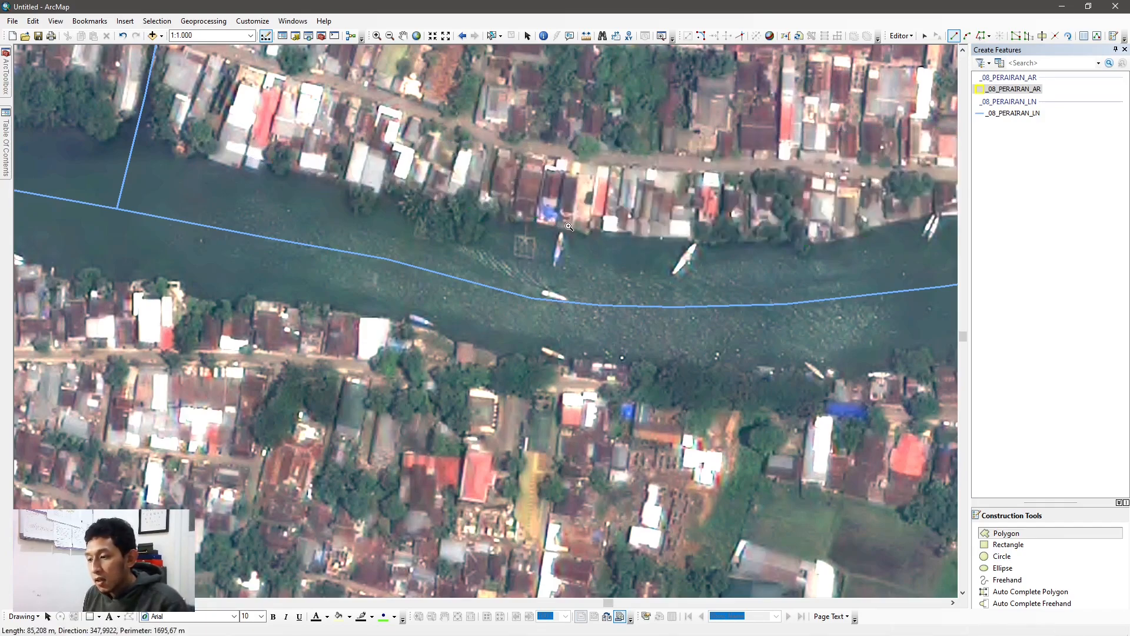
Trace the polygon's north edge westwards from the riverside houses past the bank trees to the east side of the channel mouth.
{"action": "left_click", "coordinate": [618, 235]}
{"action": "left_click", "coordinate": [594, 231]}
{"action": "left_click", "coordinate": [546, 224]}
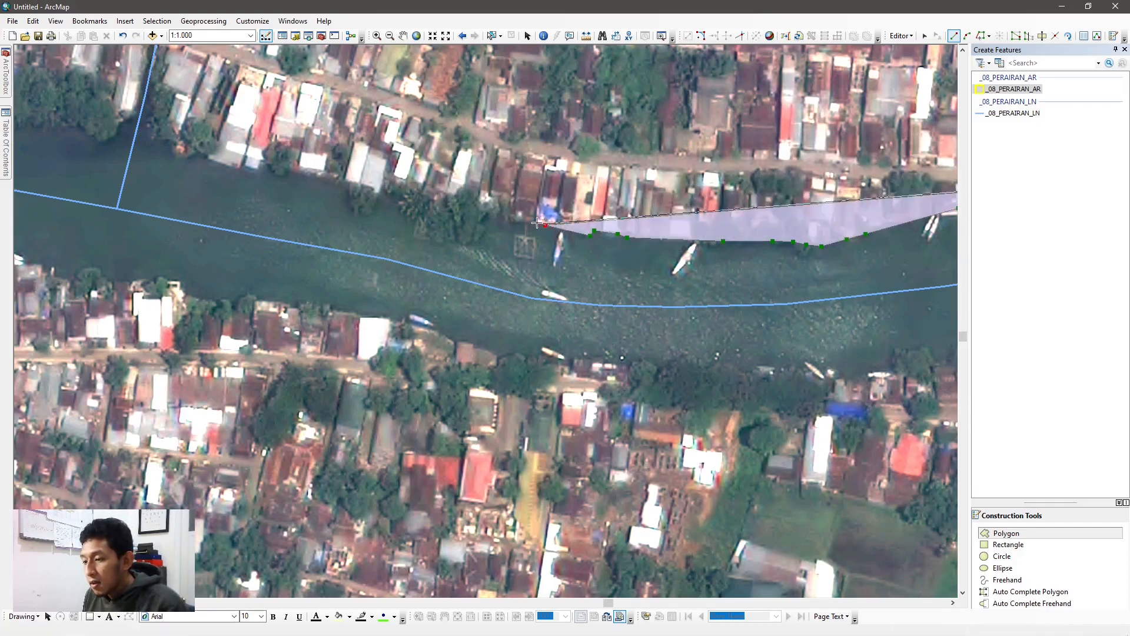
{"action": "left_click", "coordinate": [383, 193]}
{"action": "left_click", "coordinate": [377, 196]}
{"action": "left_click", "coordinate": [259, 169]}
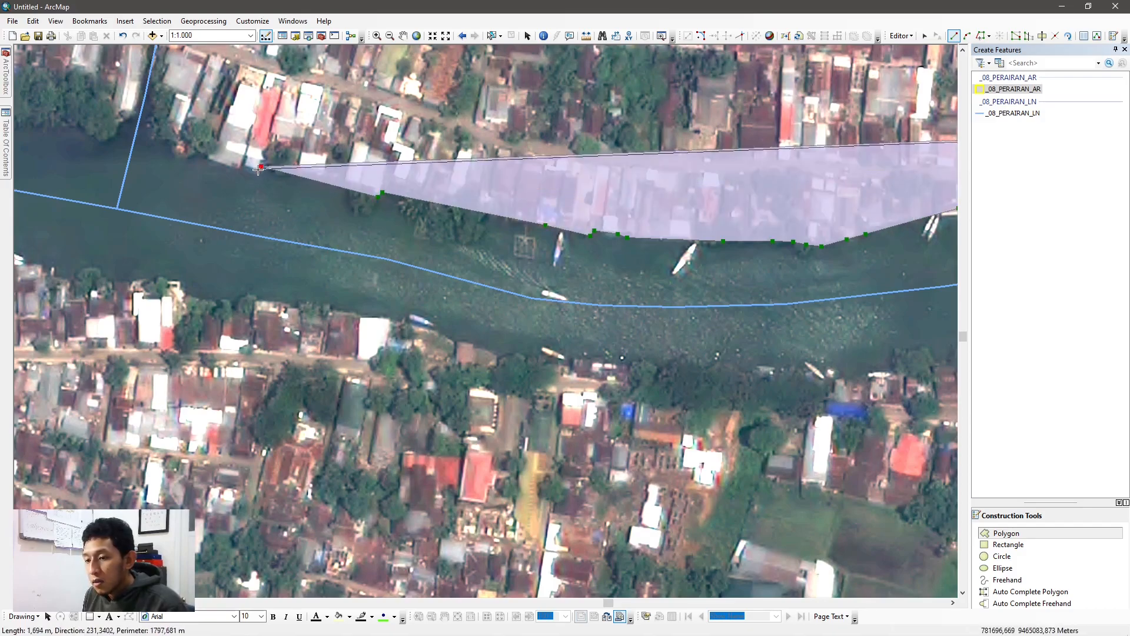
{"action": "left_click", "coordinate": [205, 159]}
{"action": "left_click", "coordinate": [176, 150]}
{"action": "left_click", "coordinate": [170, 140]}
Measure the width of the side channel where it enters the river.
{"action": "left_click_drag", "start_coordinate": [216, 145], "coordinate": [831, 238]}
{"action": "left_click_drag", "start_coordinate": [705, 235], "coordinate": [393, 377]}
{"action": "left_click", "coordinate": [586, 36]}
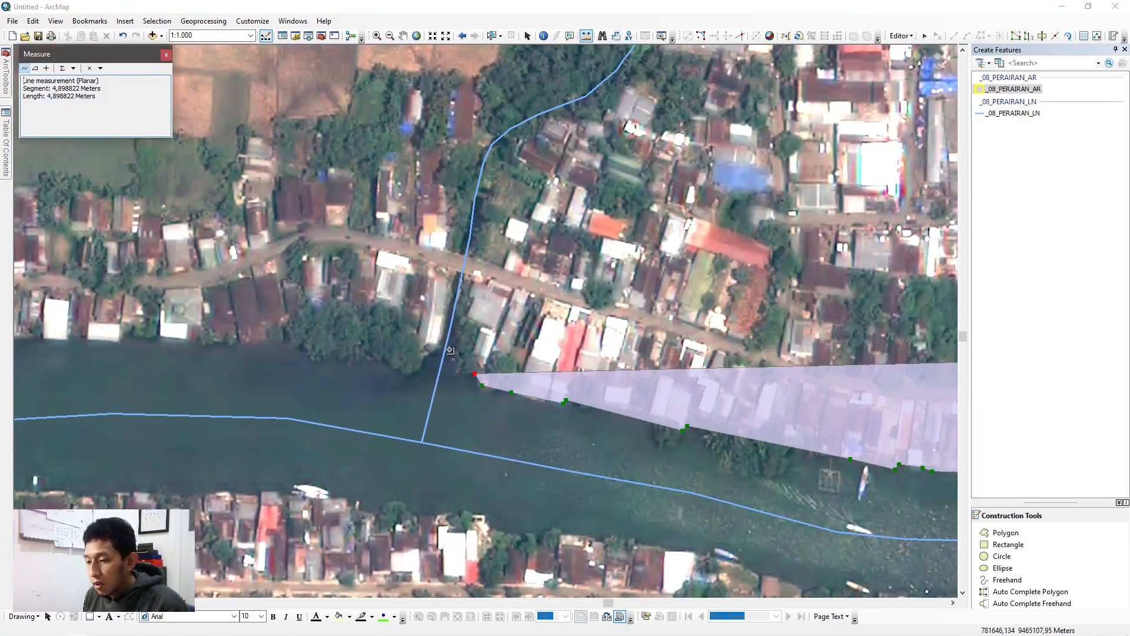
{"action": "left_click", "coordinate": [442, 343]}
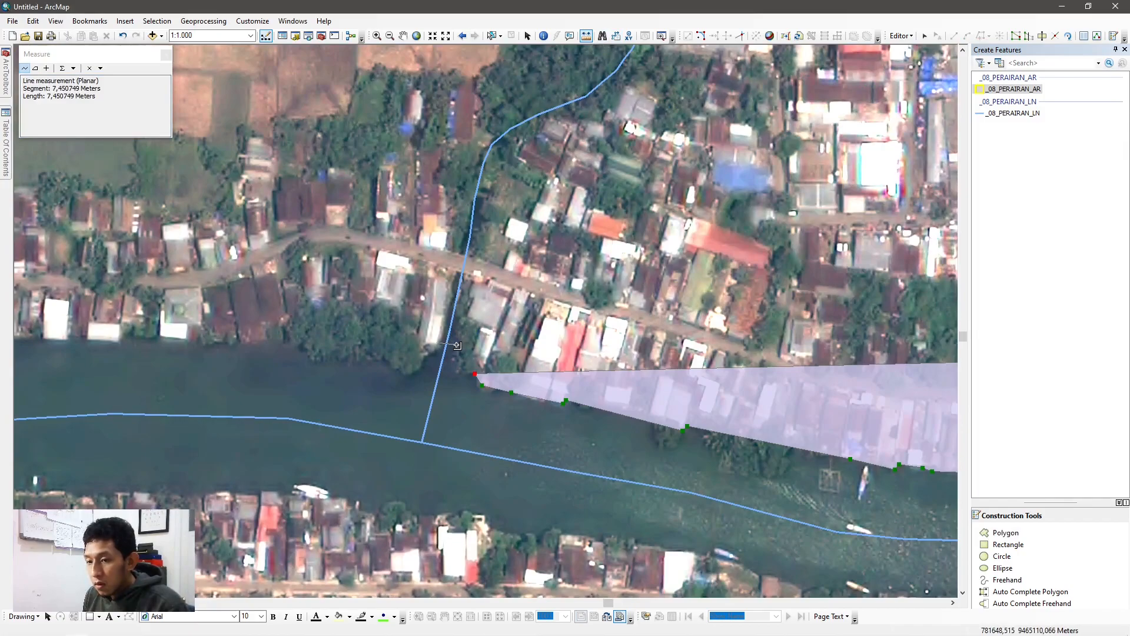
{"action": "scroll", "coordinate": [470, 313], "scroll_direction": "down", "scroll_amount": 3}
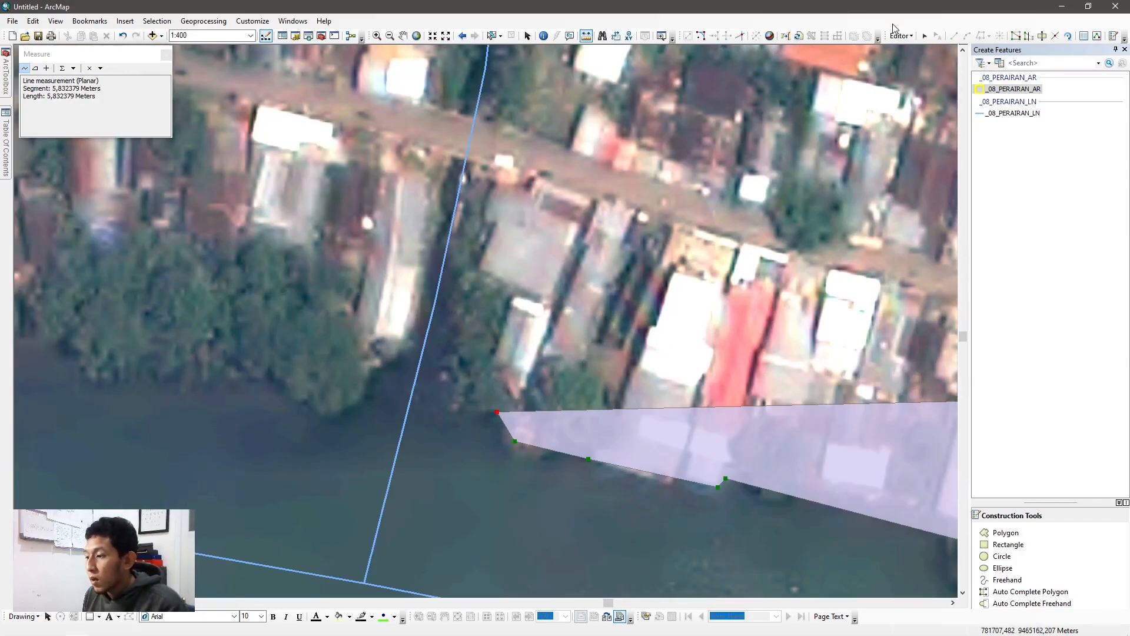
Resume the _08_PERAIRAN_AR polygon sketch and carry its north edge across the mouth of the side channel.
{"action": "left_click", "coordinate": [996, 91]}
{"action": "scroll", "coordinate": [528, 384], "scroll_direction": "up", "scroll_amount": 2}
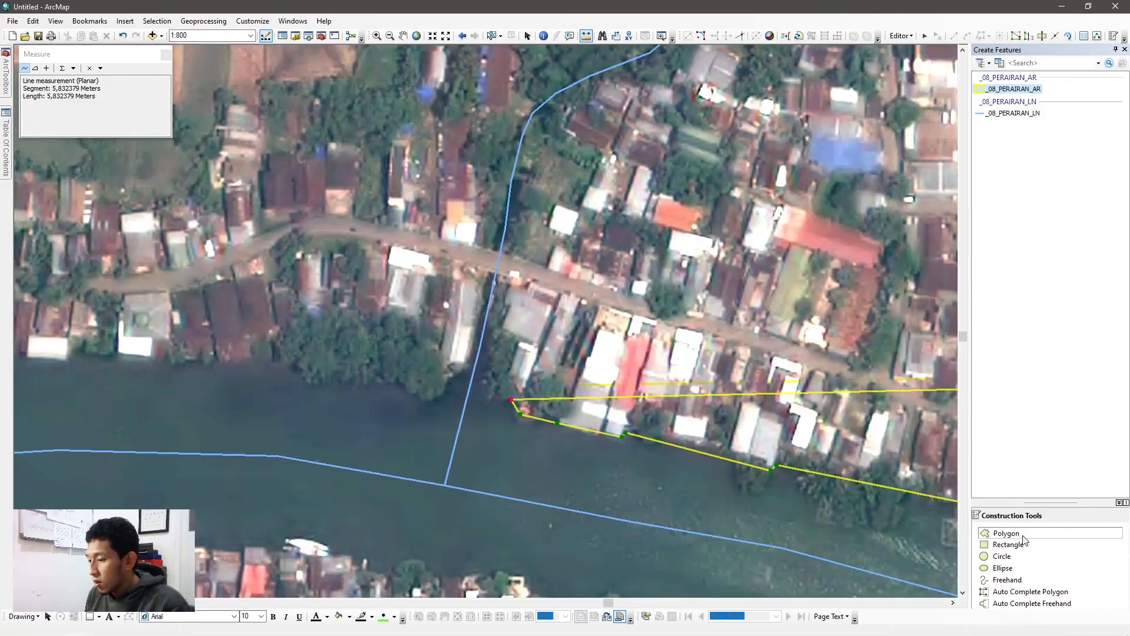
{"action": "left_click", "coordinate": [1022, 533]}
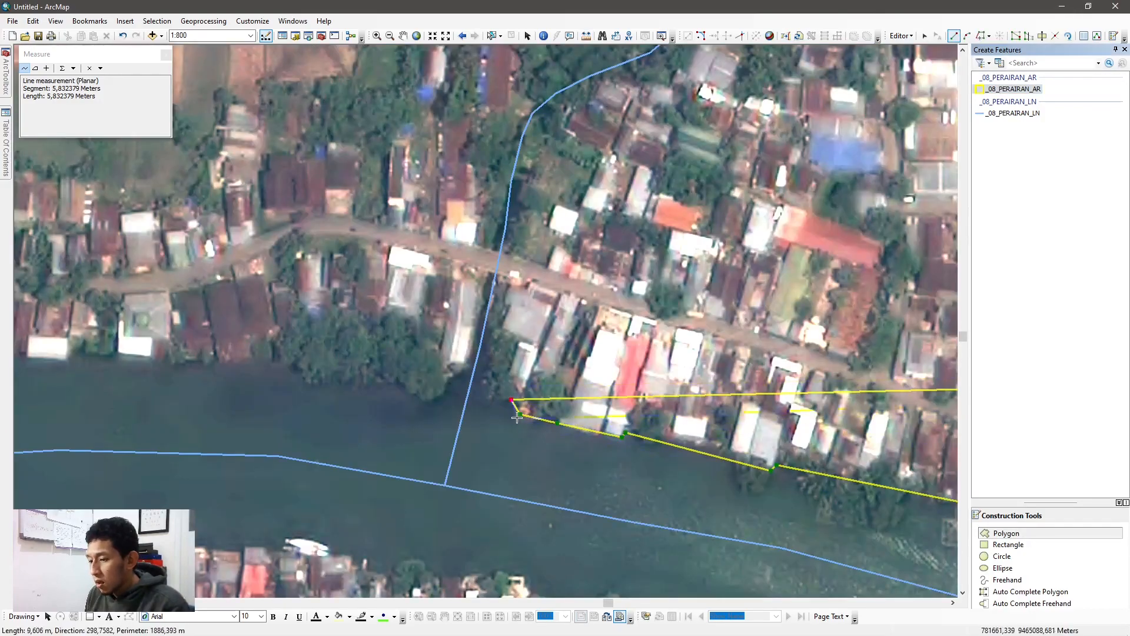
{"action": "left_click", "coordinate": [446, 383]}
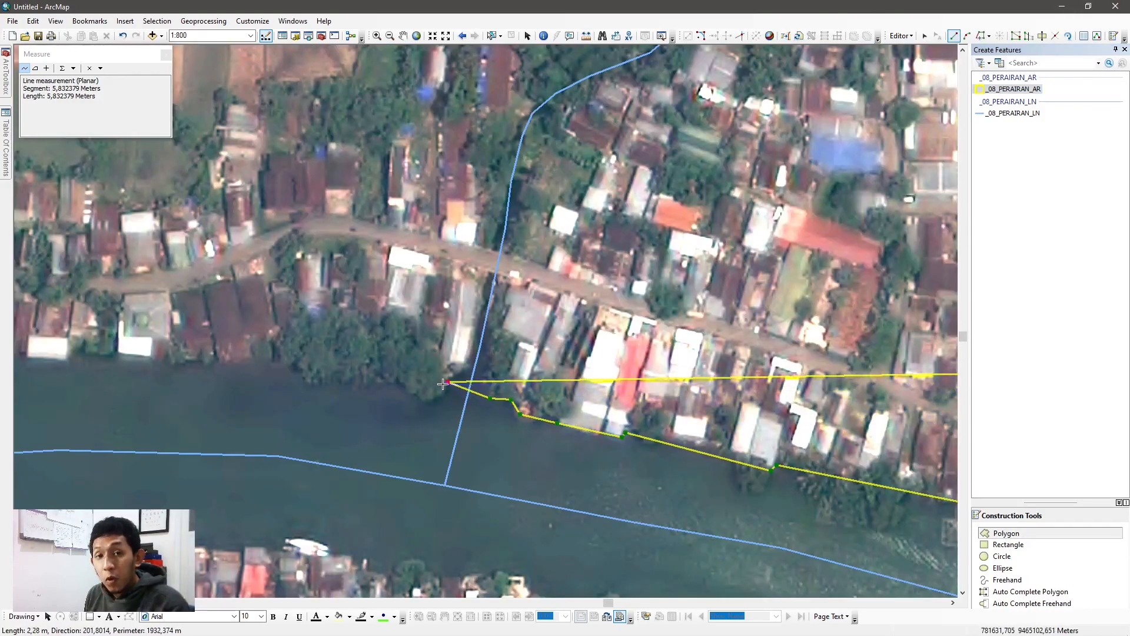
Trace the polygon's north edge along the trees and houses just west of the channel mouth.
{"action": "left_click_drag", "start_coordinate": [441, 384], "coordinate": [589, 386]}
{"action": "left_click", "coordinate": [579, 383]}
{"action": "left_click", "coordinate": [529, 377]}
{"action": "left_click", "coordinate": [503, 374]}
{"action": "left_click", "coordinate": [450, 373]}
{"action": "left_click", "coordinate": [390, 373]}
{"action": "left_click", "coordinate": [271, 369]}
{"action": "left_click", "coordinate": [268, 375]}
Carry the north edge westwards behind the floating platforms to the long white-roofed building on the bank.
{"action": "left_click_drag", "start_coordinate": [163, 373], "coordinate": [727, 323]}
{"action": "left_click", "coordinate": [726, 323]}
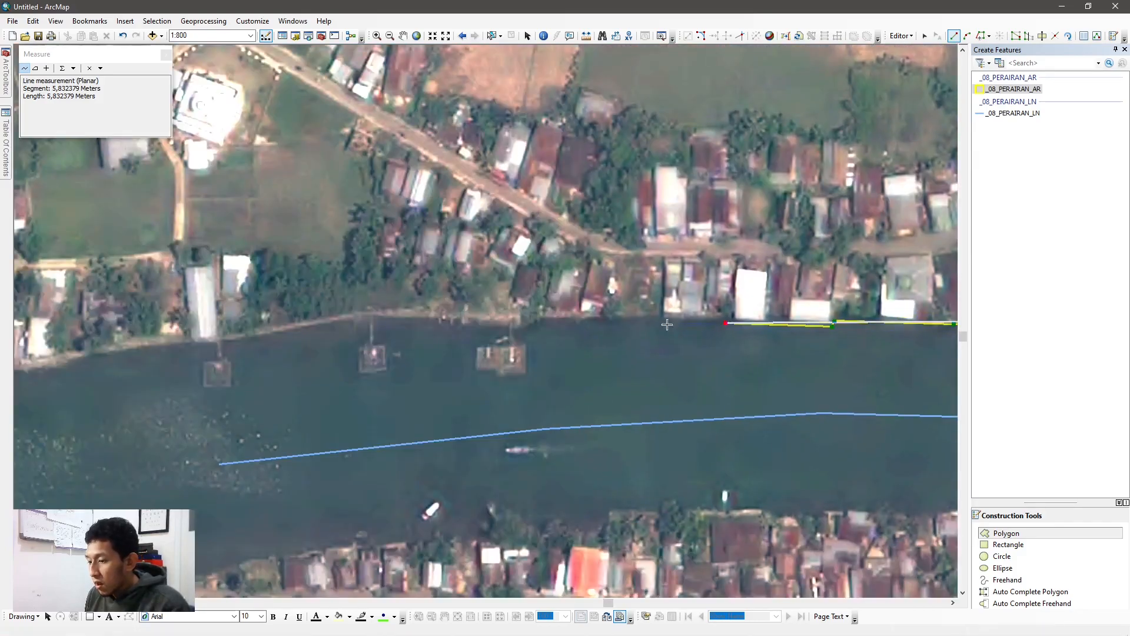
{"action": "left_click", "coordinate": [541, 317]}
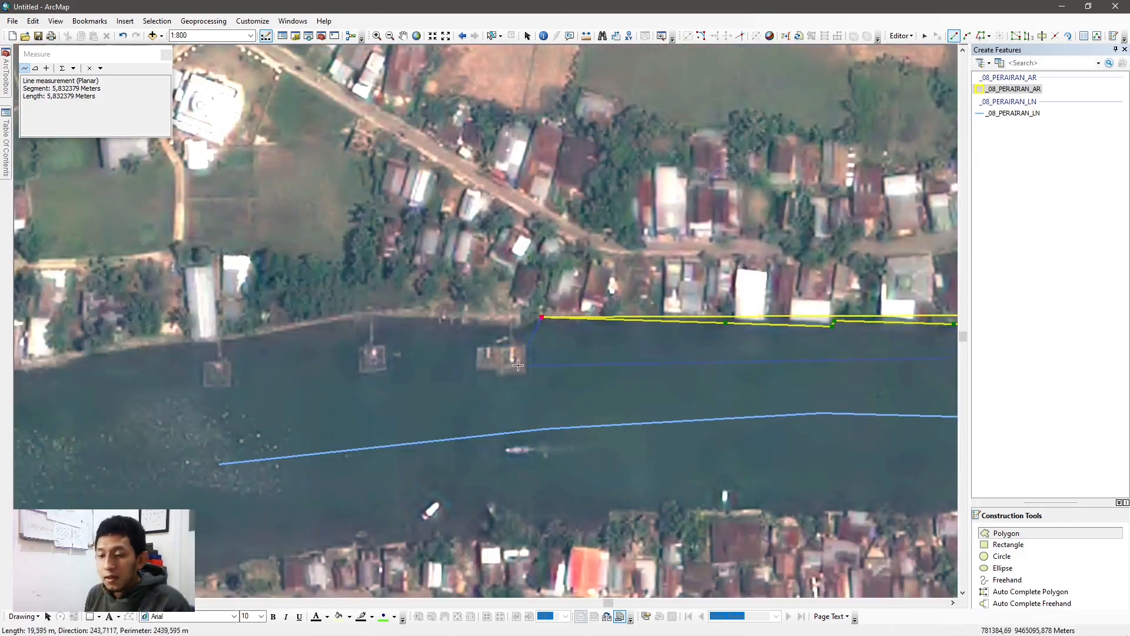
{"action": "left_click", "coordinate": [498, 325]}
{"action": "left_click", "coordinate": [409, 319]}
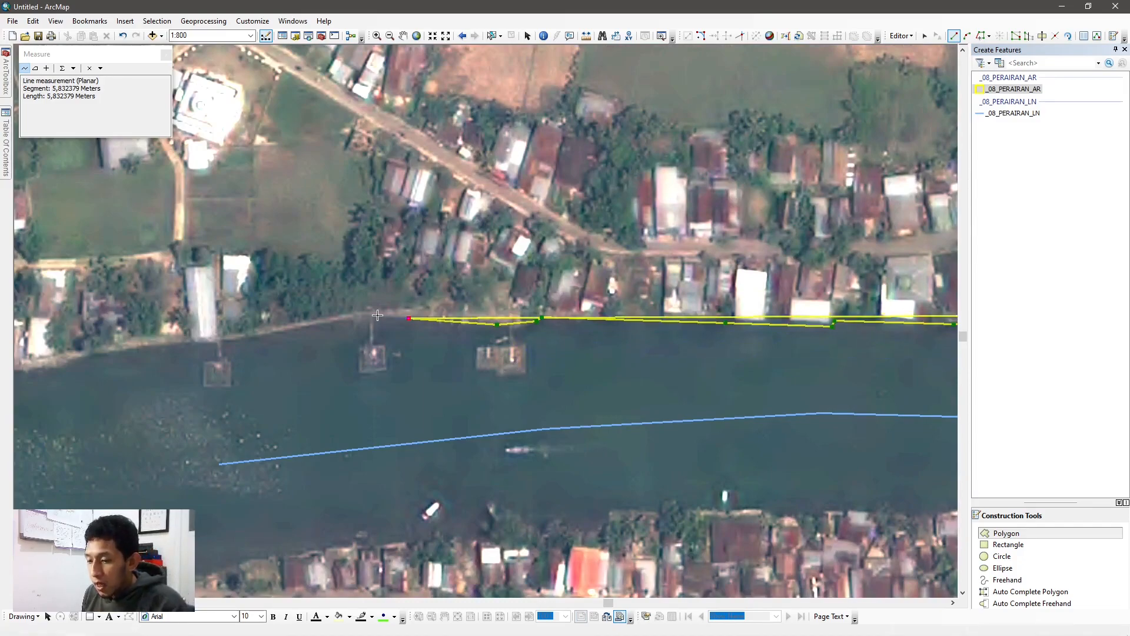
{"action": "left_click", "coordinate": [365, 318]}
{"action": "left_click", "coordinate": [316, 327]}
{"action": "left_click", "coordinate": [250, 341]}
{"action": "left_click", "coordinate": [201, 341]}
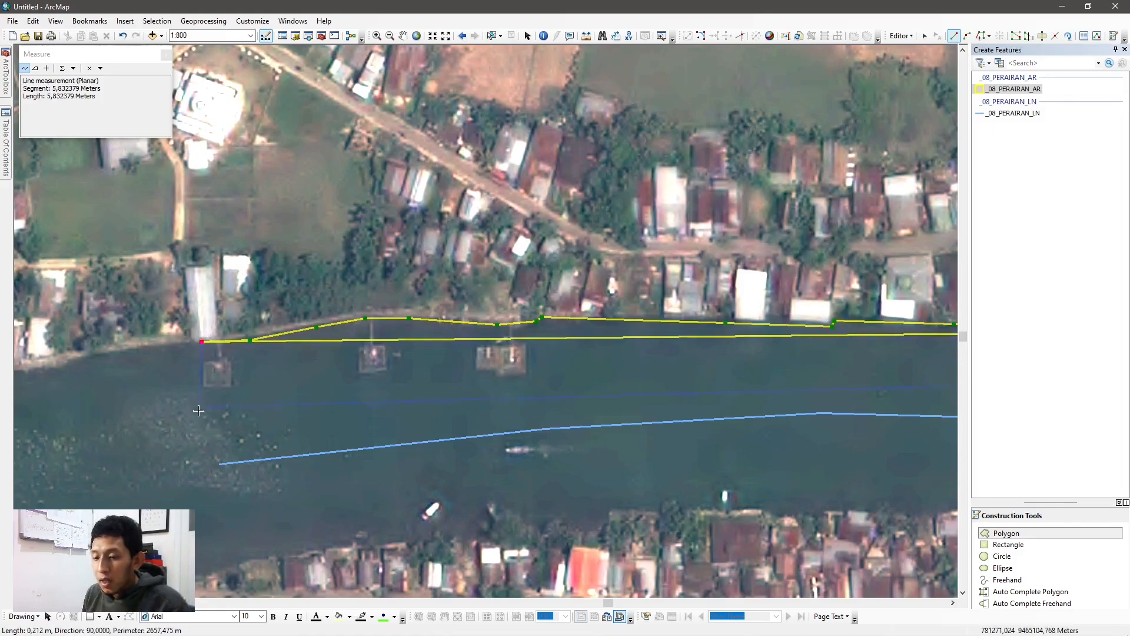
Take the polygon's edge across the river through the western end of the river line to the south bank.
{"action": "left_click", "coordinate": [219, 465]}
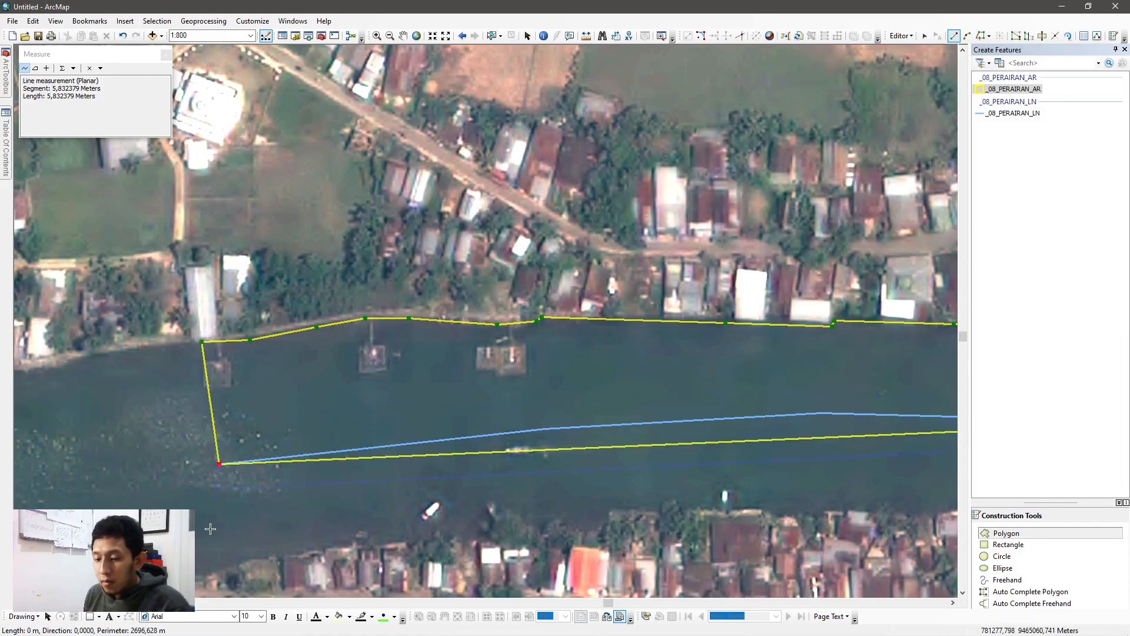
{"action": "left_click", "coordinate": [231, 566]}
{"action": "left_click_drag", "start_coordinate": [331, 424], "coordinate": [312, 274]}
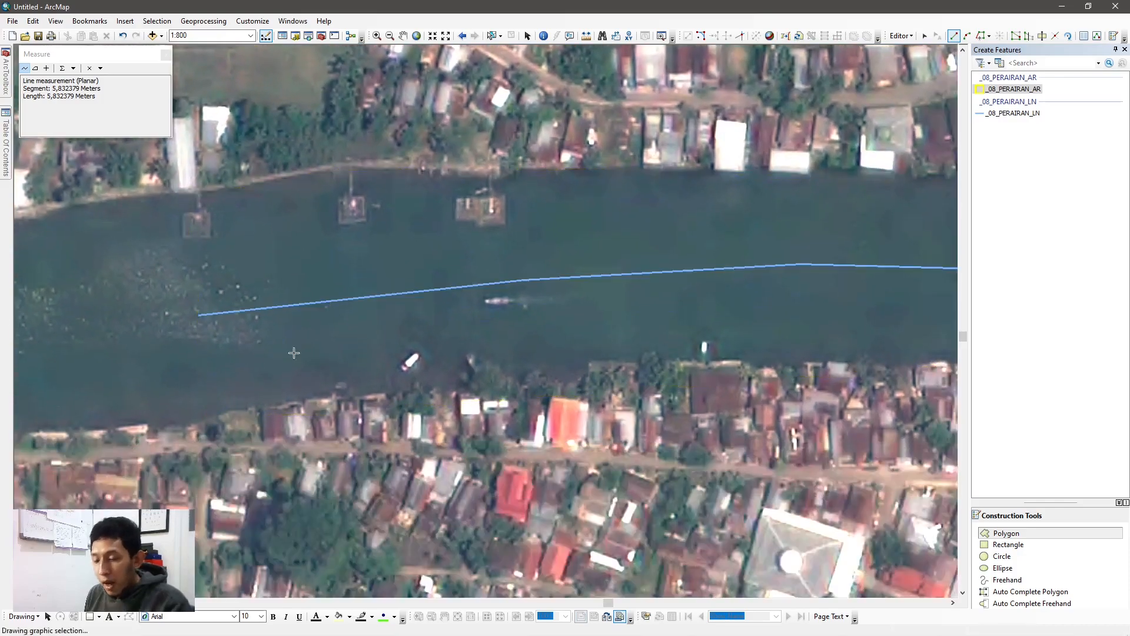
Trace the polygon's south edge eastwards along the riverside houses to the trees beyond the orange-roofed building.
{"action": "left_click", "coordinate": [224, 415]}
{"action": "left_click", "coordinate": [249, 406]}
{"action": "left_click", "coordinate": [335, 392]}
{"action": "left_click", "coordinate": [470, 392]}
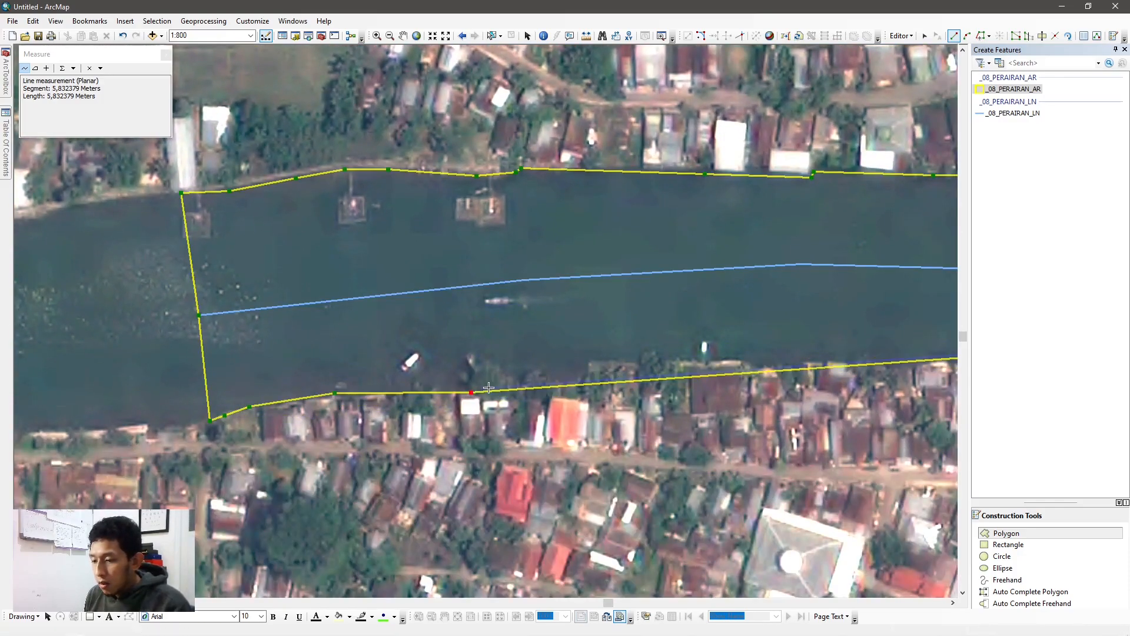
{"action": "left_click", "coordinate": [587, 386]}
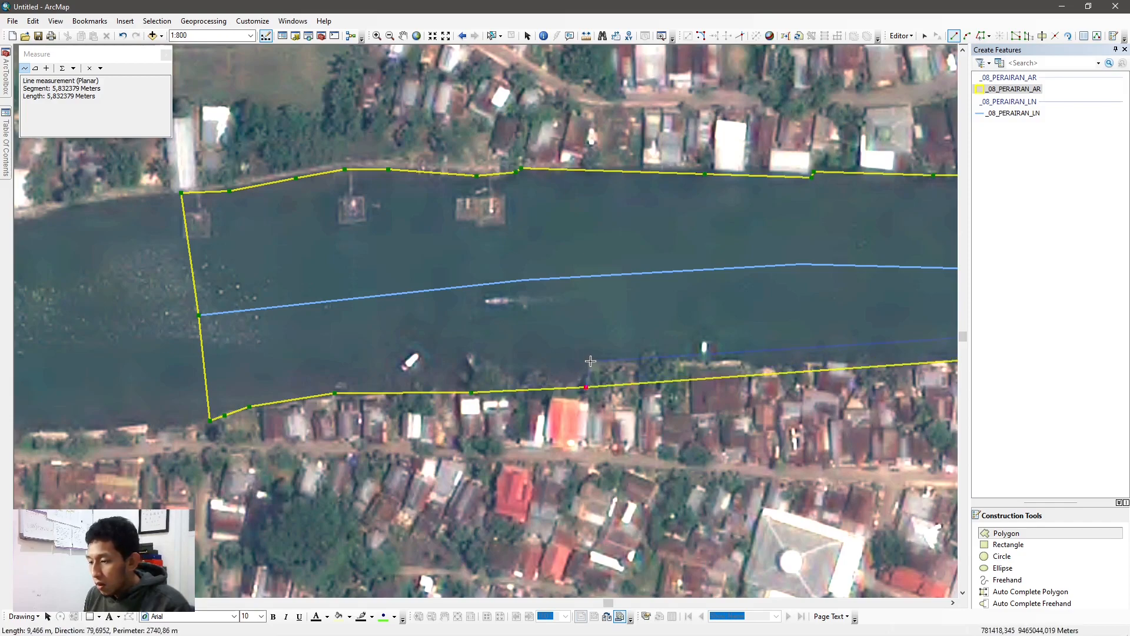
{"action": "left_click", "coordinate": [590, 363]}
Follow the south bank east of the trees, tracing closely around the small indentation between the houses.
{"action": "left_click", "coordinate": [740, 361]}
{"action": "left_click", "coordinate": [750, 367]}
{"action": "left_click", "coordinate": [763, 369]}
{"action": "left_click", "coordinate": [777, 376]}
{"action": "left_click", "coordinate": [792, 379]}
{"action": "left_click", "coordinate": [802, 365]}
{"action": "left_click", "coordinate": [810, 360]}
{"action": "left_click", "coordinate": [841, 363]}
{"action": "left_click", "coordinate": [875, 370]}
Continue the polygon's south edge eastwards along the houses towards the white moored boat.
{"action": "left_click_drag", "start_coordinate": [922, 358], "coordinate": [376, 361]}
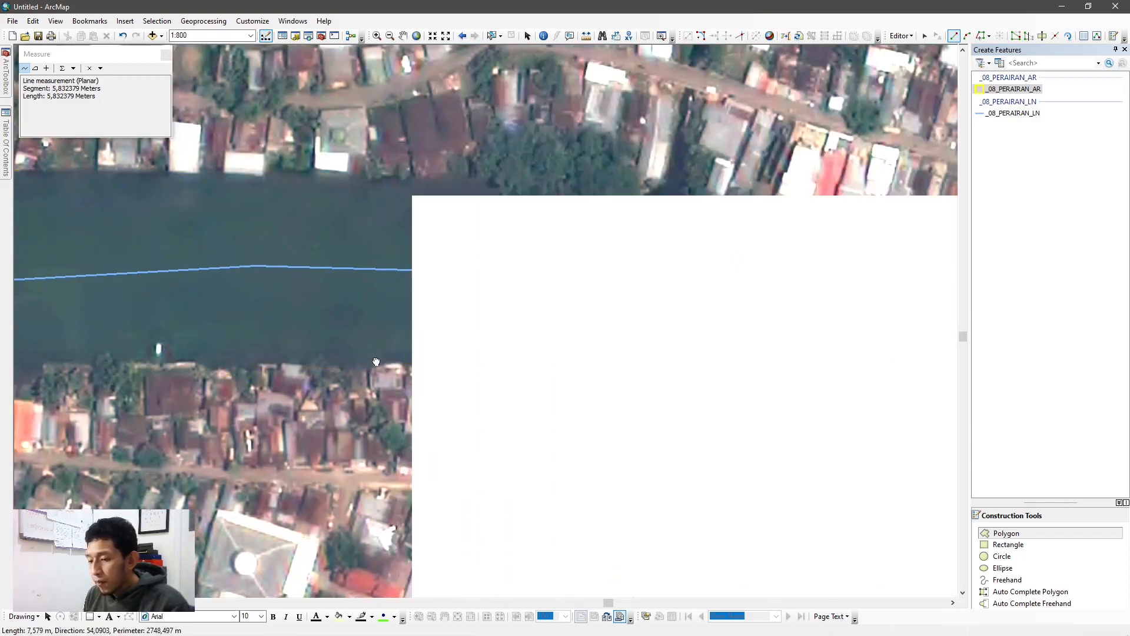
{"action": "left_click", "coordinate": [338, 370]}
{"action": "left_click", "coordinate": [395, 363]}
{"action": "left_click", "coordinate": [436, 364]}
{"action": "left_click", "coordinate": [458, 360]}
{"action": "left_click", "coordinate": [474, 357]}
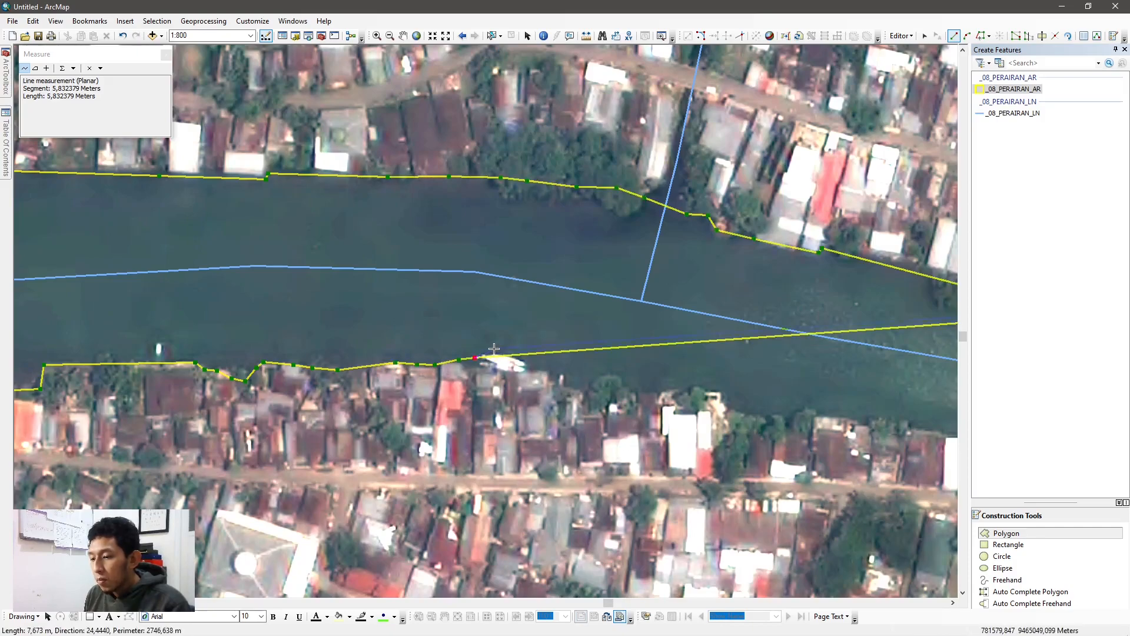
{"action": "left_click", "coordinate": [532, 362]}
{"action": "key", "text": "ctrl+z"}
{"action": "key", "text": "ctrl+z"}
{"action": "key", "text": "ctrl+z"}
{"action": "key", "text": "ctrl+z"}
Trace the south edge behind the white moored boat and along the houses to the bank corner by the white-roofed building.
{"action": "left_click", "coordinate": [467, 362]}
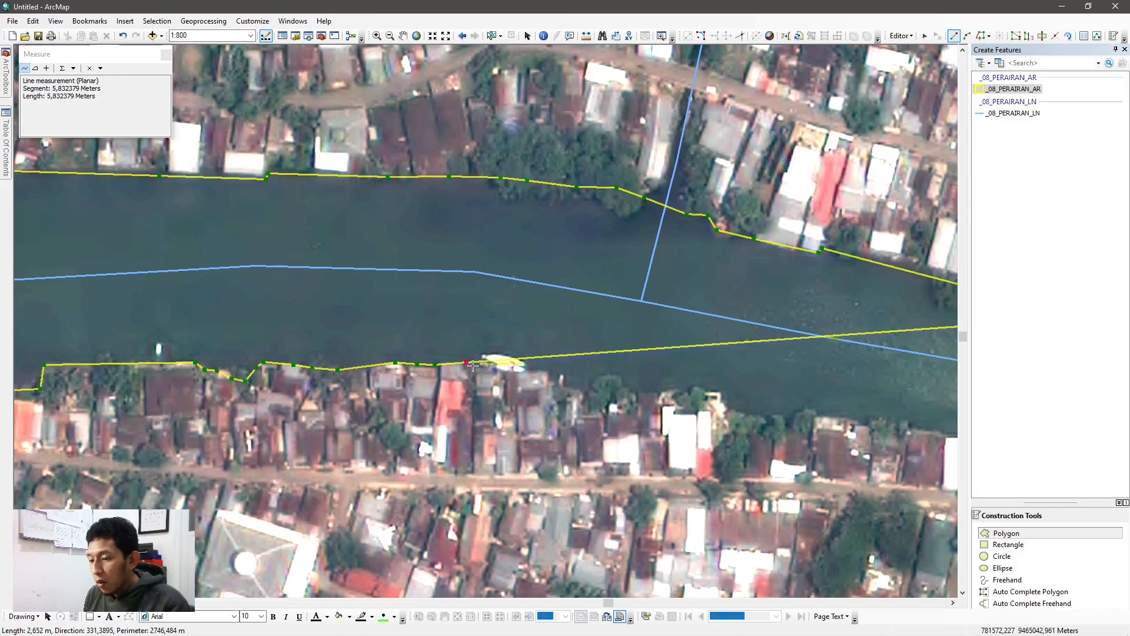
{"action": "left_click", "coordinate": [472, 365]}
{"action": "left_click", "coordinate": [550, 368]}
{"action": "left_click", "coordinate": [552, 379]}
{"action": "left_click", "coordinate": [582, 391]}
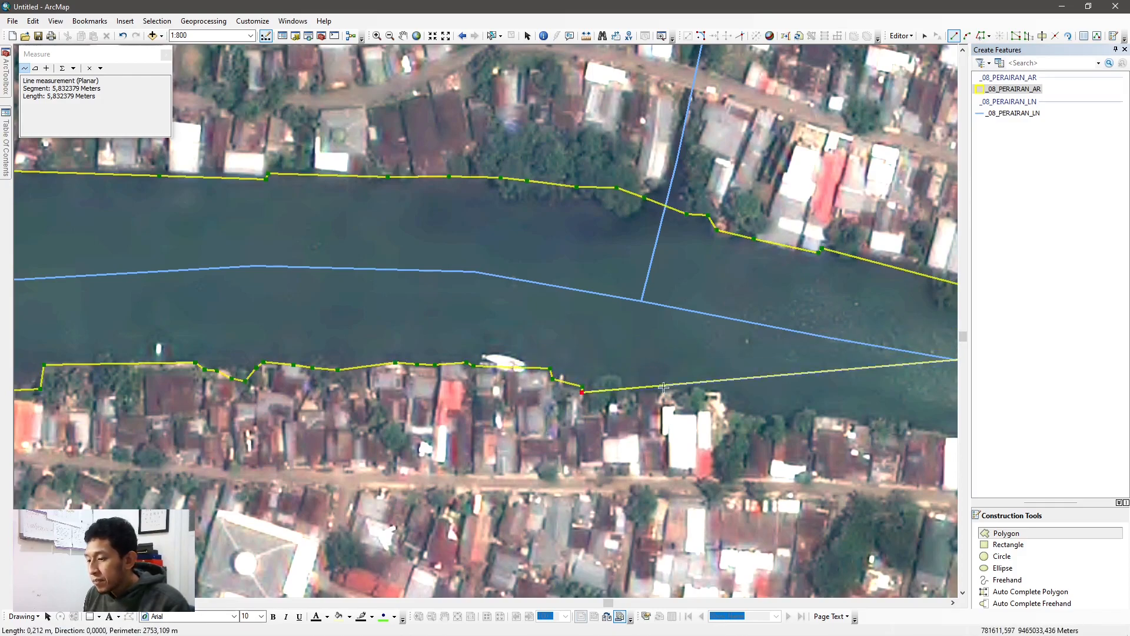
{"action": "left_click", "coordinate": [723, 391]}
{"action": "left_click", "coordinate": [723, 401]}
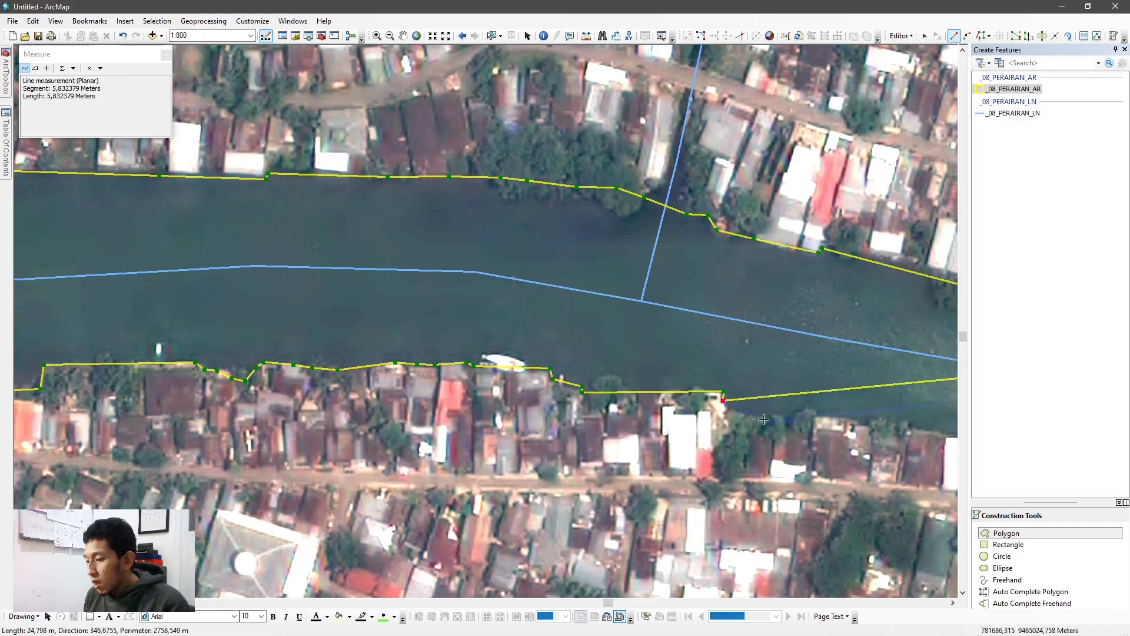
Follow the curve of the south bank around the trees east of the white-roofed building.
{"action": "left_click", "coordinate": [733, 411]}
{"action": "left_click", "coordinate": [744, 415]}
{"action": "left_click", "coordinate": [763, 418]}
{"action": "left_click", "coordinate": [778, 417]}
{"action": "left_click", "coordinate": [793, 414]}
{"action": "left_click", "coordinate": [805, 411]}
{"action": "left_click", "coordinate": [825, 416]}
Carry the polygon's south edge eastwards past the blue boat and along the wooded river bend.
{"action": "left_click_drag", "start_coordinate": [805, 387], "coordinate": [236, 301]}
{"action": "left_click", "coordinate": [396, 355]}
{"action": "left_click", "coordinate": [429, 359]}
{"action": "left_click", "coordinate": [483, 375]}
{"action": "left_click", "coordinate": [527, 389]}
{"action": "left_click", "coordinate": [567, 400]}
{"action": "left_click", "coordinate": [640, 403]}
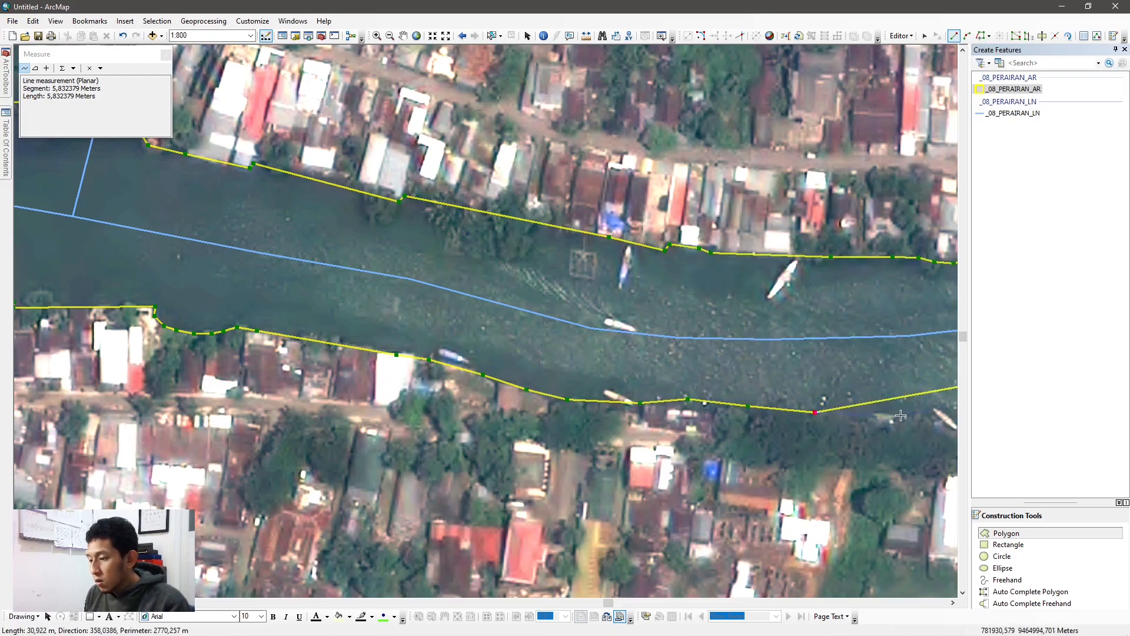
Continue the south edge along the trees, keeping it on the bank behind the white boat near the blue roof.
{"action": "left_click_drag", "start_coordinate": [730, 406], "coordinate": [315, 332]}
{"action": "left_click", "coordinate": [315, 333]}
{"action": "left_click", "coordinate": [383, 328]}
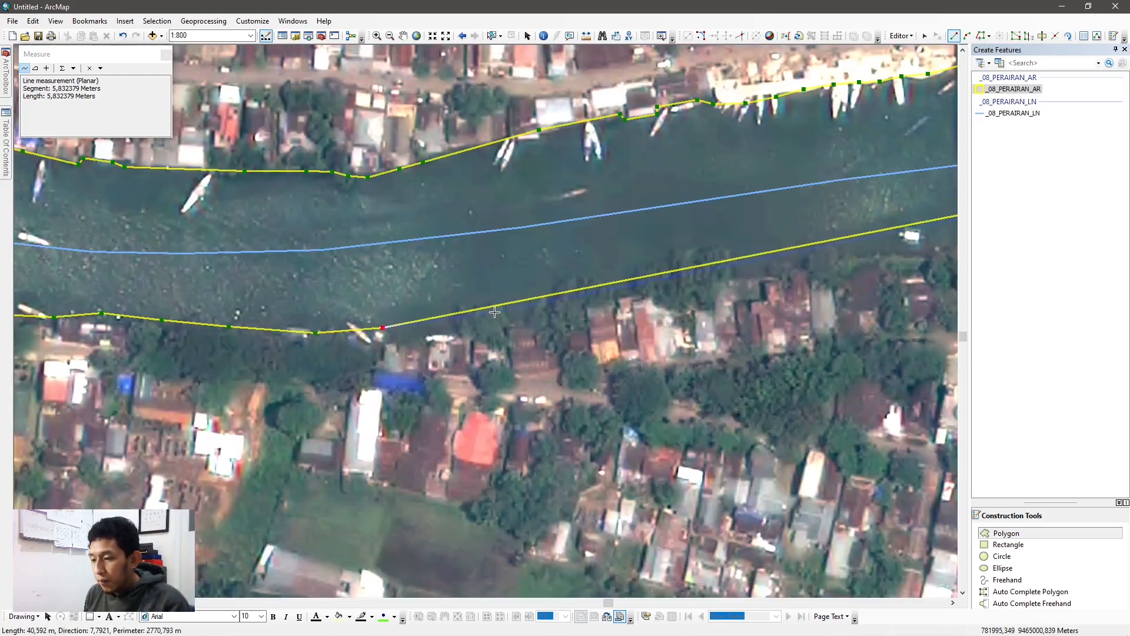
{"action": "key", "text": "ctrl+z"}
{"action": "left_click", "coordinate": [340, 334]}
{"action": "left_click", "coordinate": [369, 339]}
{"action": "left_click", "coordinate": [394, 344]}
{"action": "left_click", "coordinate": [431, 336]}
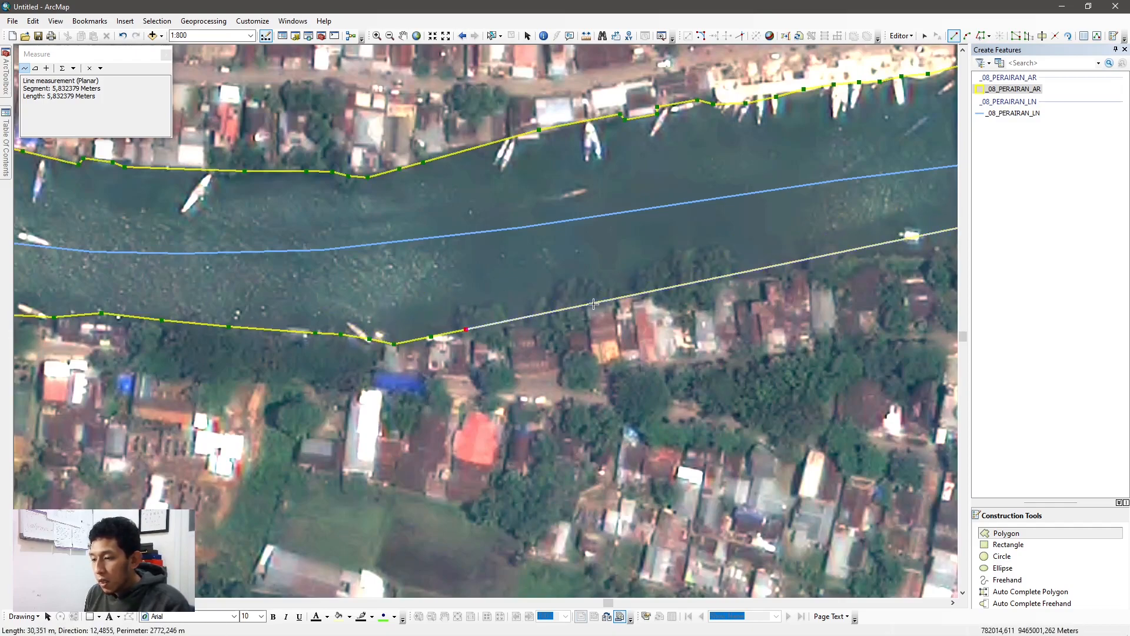
Trace the polygon's south edge closely around the riverside houses and trees west of the narrow bridge.
{"action": "left_click", "coordinate": [580, 320]}
{"action": "left_click", "coordinate": [582, 308]}
{"action": "left_click", "coordinate": [650, 295]}
{"action": "left_click", "coordinate": [661, 305]}
{"action": "left_click", "coordinate": [711, 301]}
{"action": "left_click", "coordinate": [711, 280]}
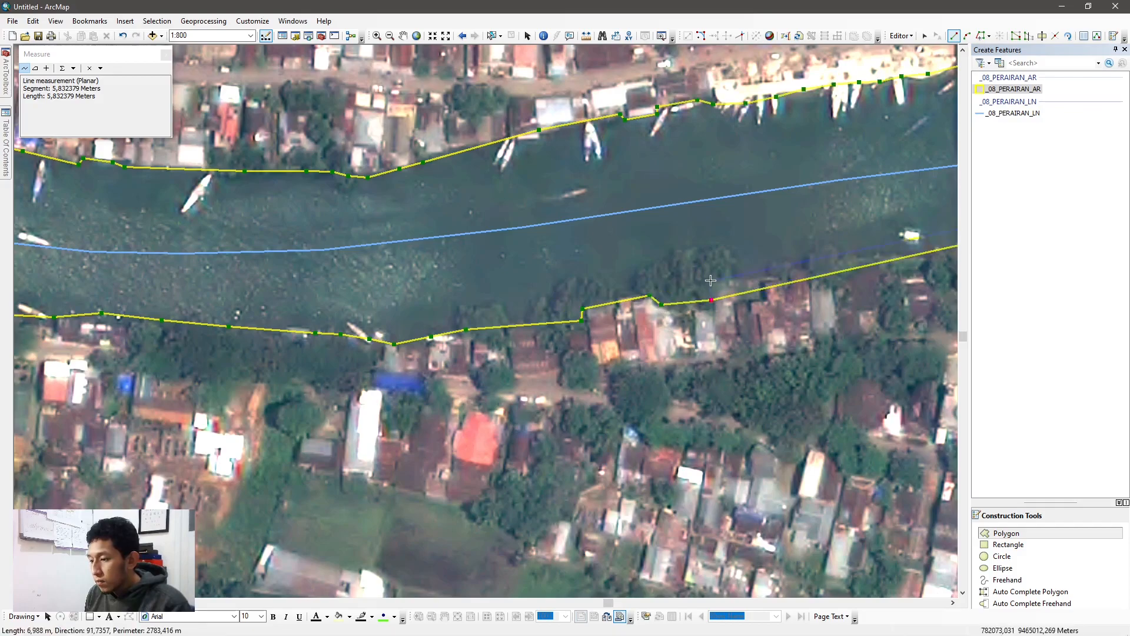
Extend the polygon's south edge eastwards along the bank and under the narrow bridge.
{"action": "left_click", "coordinate": [777, 277]}
{"action": "left_click_drag", "start_coordinate": [899, 253], "coordinate": [234, 222]}
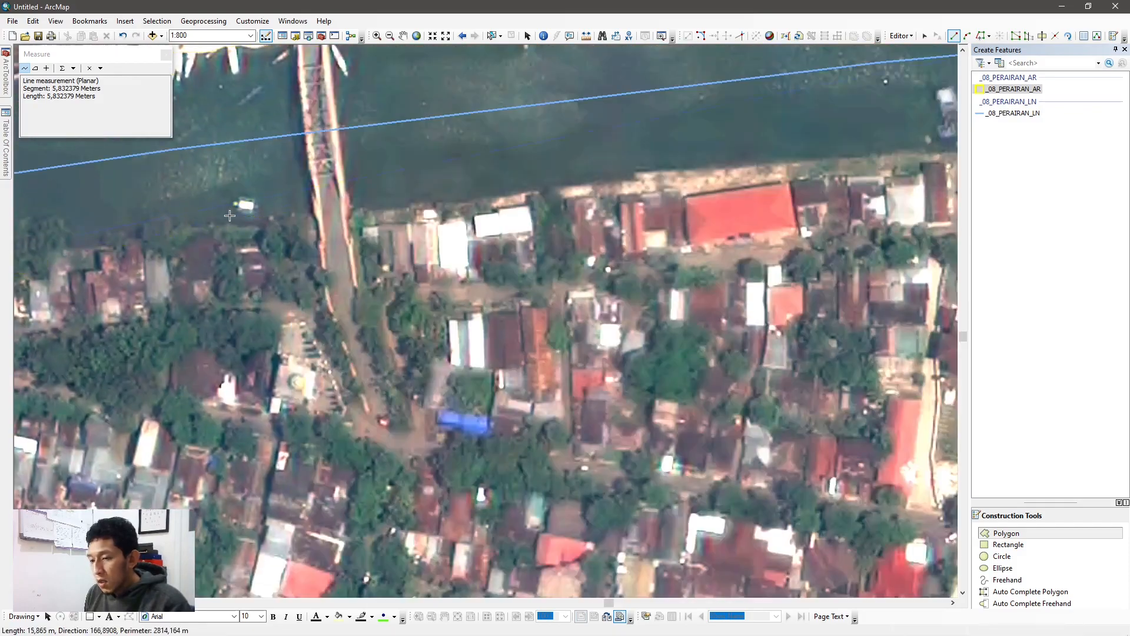
{"action": "left_click", "coordinate": [245, 226]}
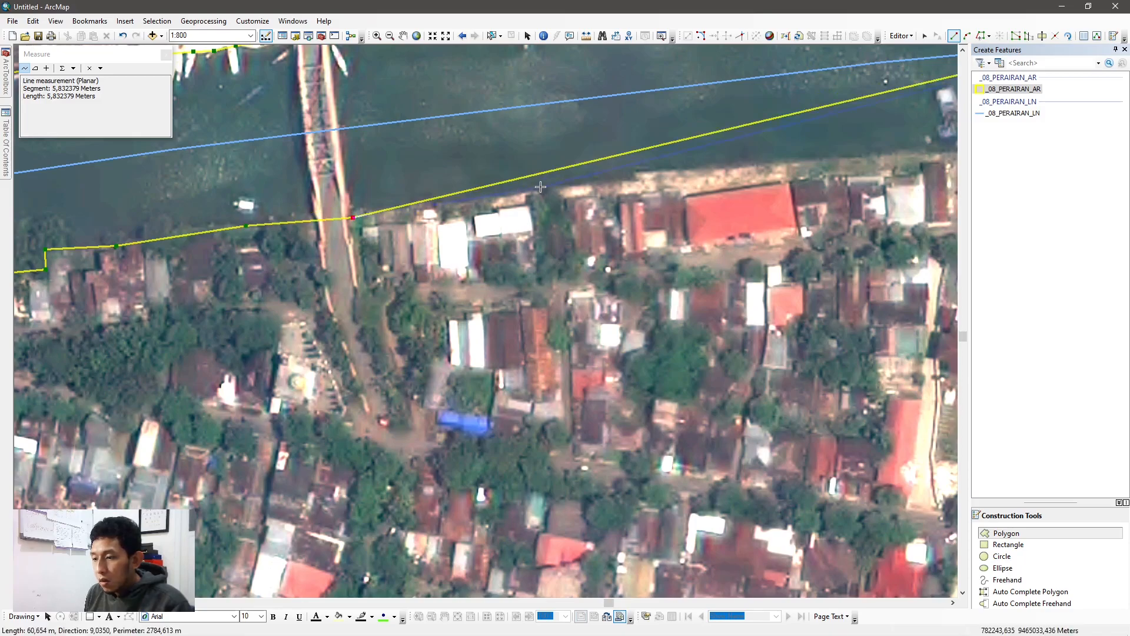
Trace the south bank eastwards past the wide road bridge and finish the river polygon opposite its starting point.
{"action": "left_click_drag", "start_coordinate": [703, 185], "coordinate": [49, 338]}
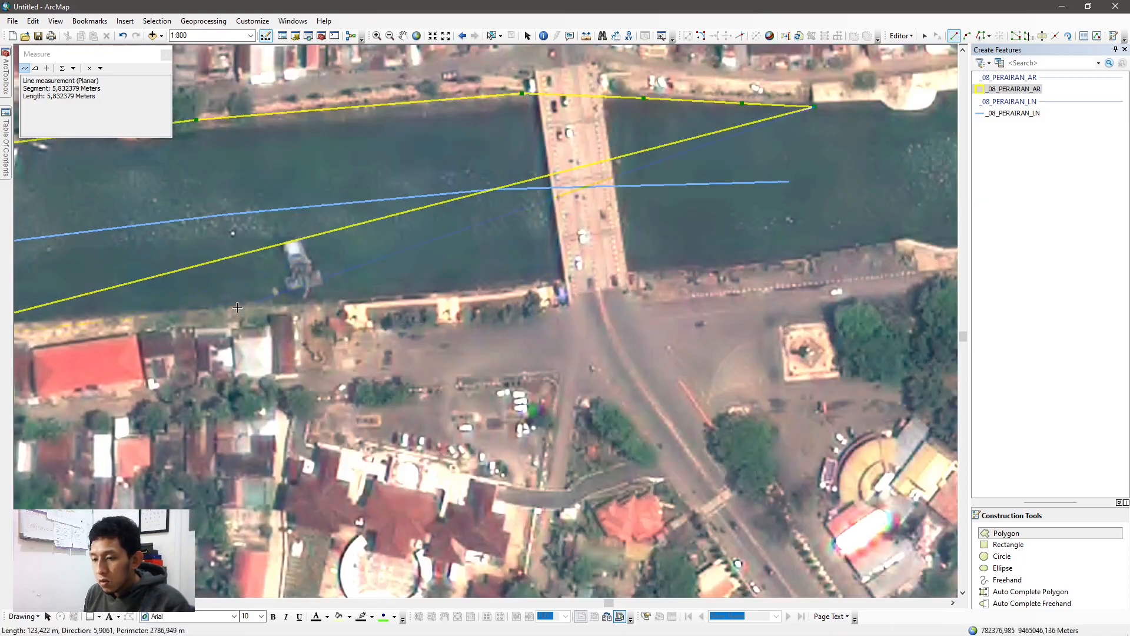
{"action": "left_click", "coordinate": [237, 306]}
{"action": "left_click", "coordinate": [340, 304]}
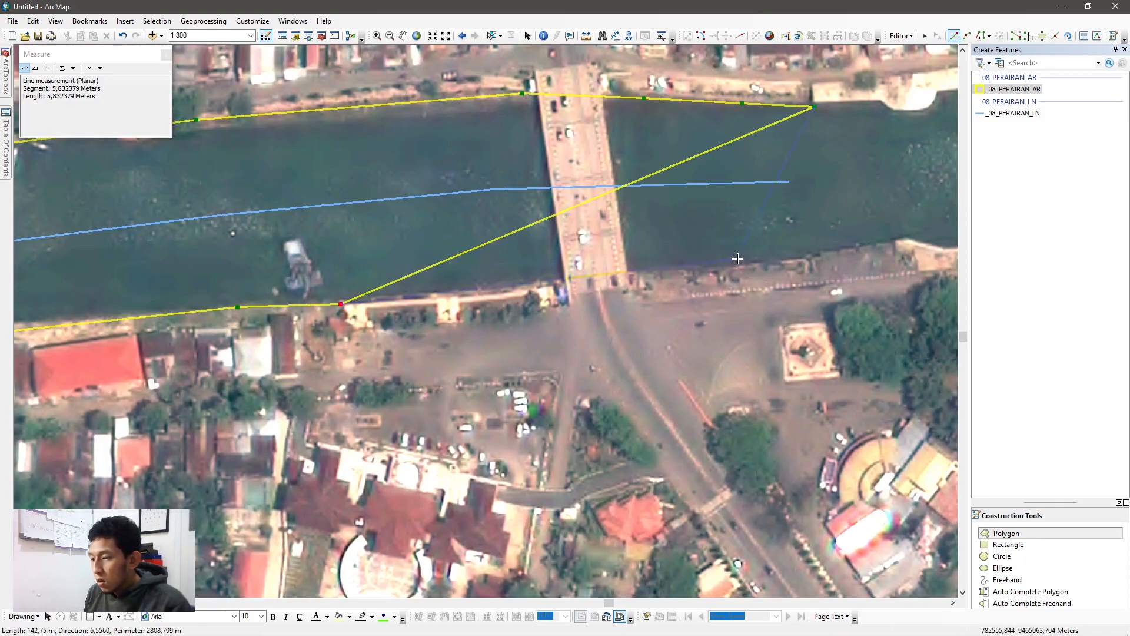
{"action": "double_click", "coordinate": [827, 252]}
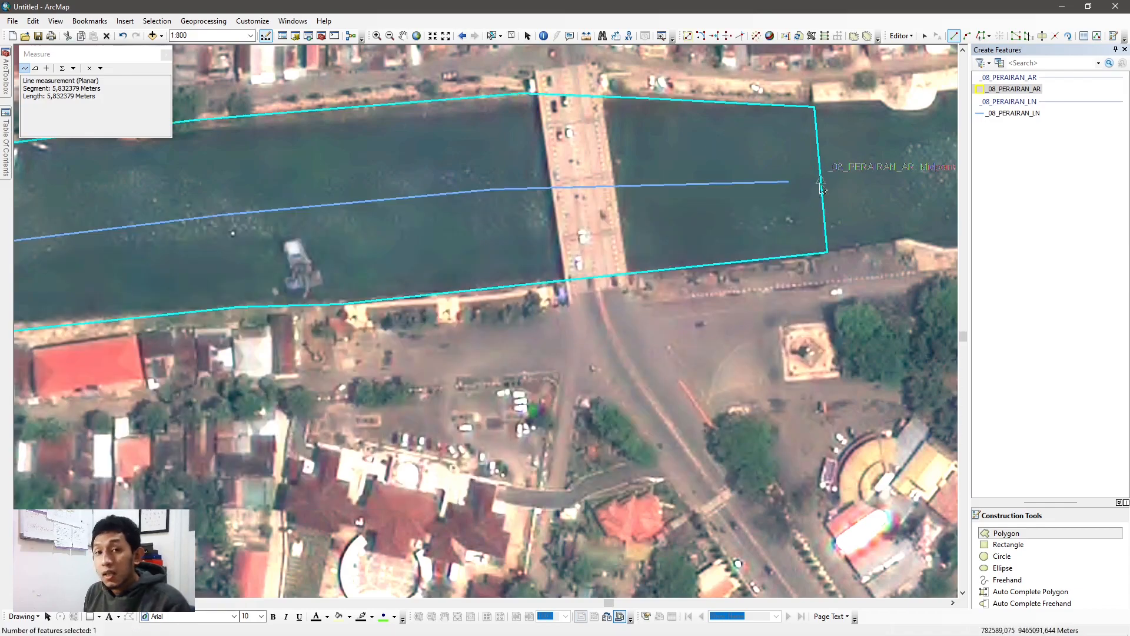
Extend the river's centre line in _08_PERAIRAN_LN from its east end to the polygon's eastern edge.
{"action": "left_click", "coordinate": [1003, 113]}
{"action": "left_click", "coordinate": [789, 181]}
{"action": "double_click", "coordinate": [823, 180]}
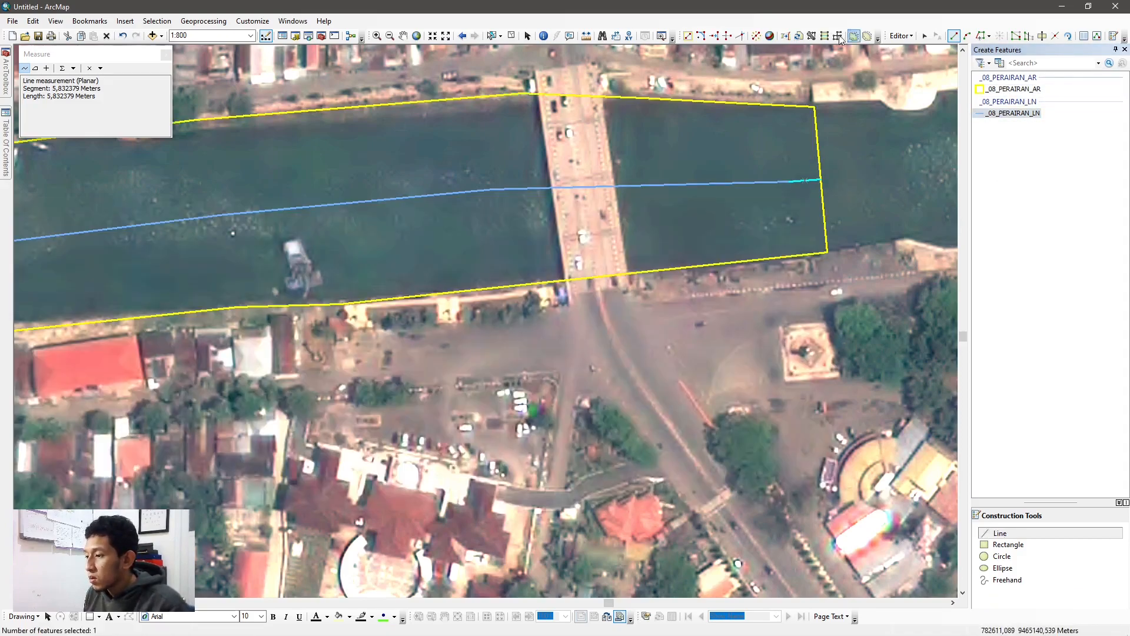
Select only the river centre line and its new short extension, and merge them into feature 1 (_08_PERAIRAN_LN).
{"action": "left_click", "coordinate": [492, 35]}
{"action": "left_click_drag", "start_coordinate": [746, 176], "coordinate": [796, 212]}
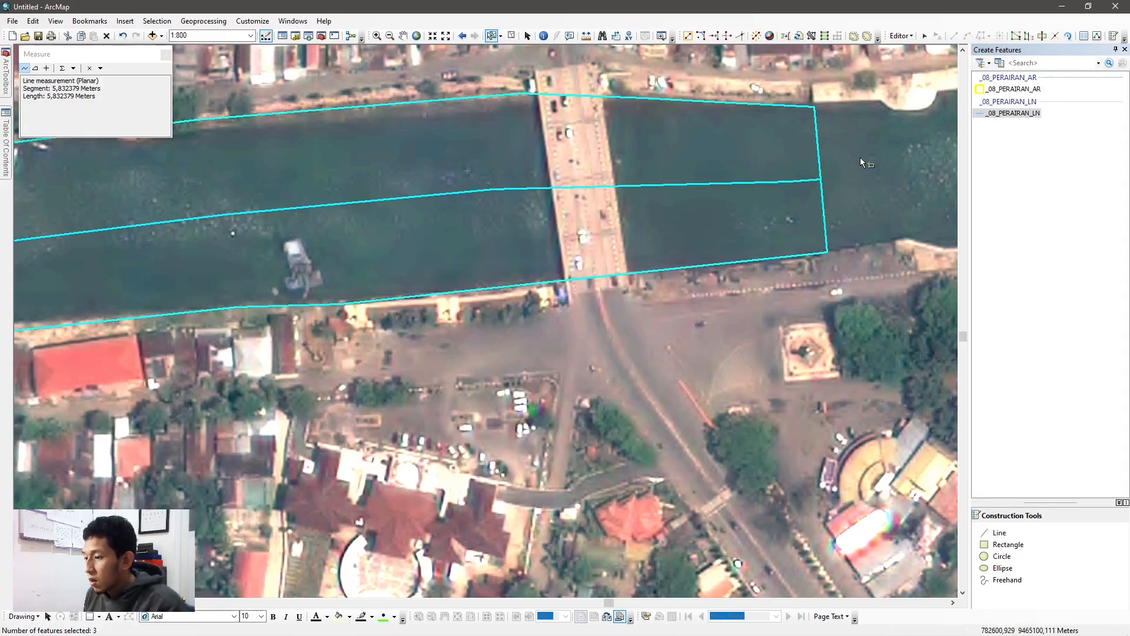
{"action": "left_click", "coordinate": [776, 124], "text": "shift"}
{"action": "left_click", "coordinate": [901, 35]}
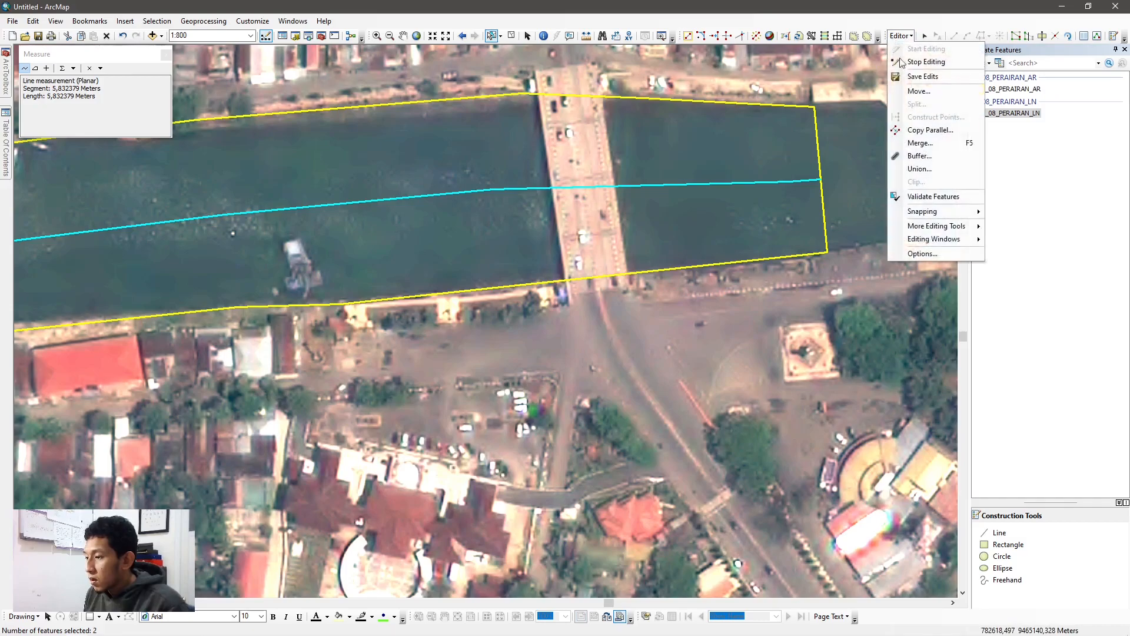
{"action": "left_click", "coordinate": [931, 148]}
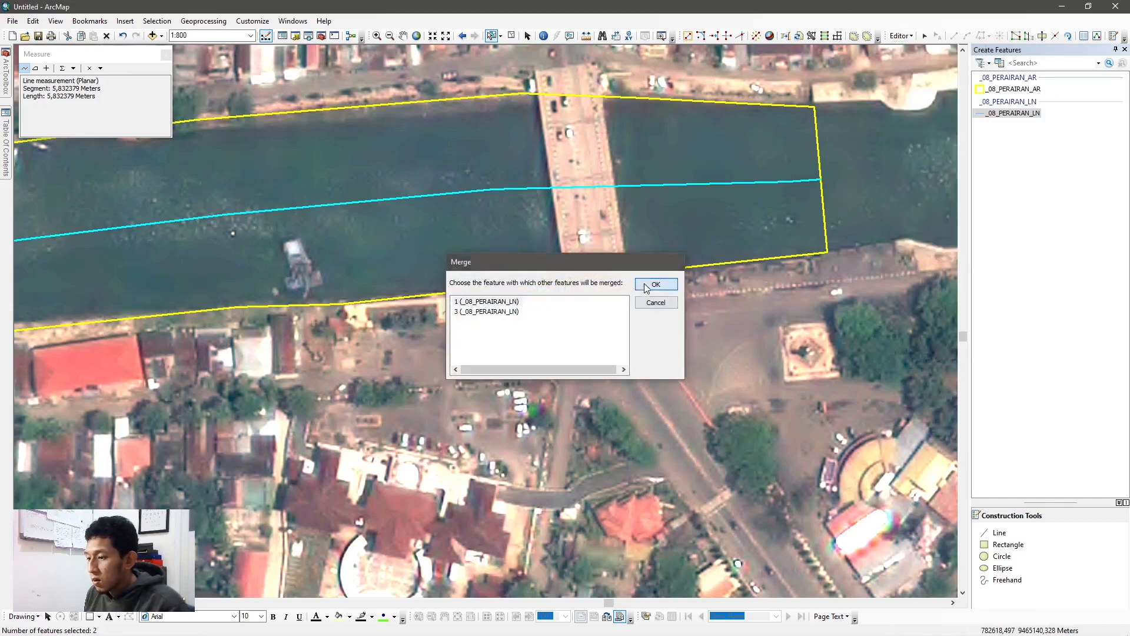
{"action": "left_click", "coordinate": [651, 286]}
Give the _08_PERAIRAN_AR layer's symbol a pale beige fill colour and clear the feature selection.
{"action": "scroll", "coordinate": [689, 181], "scroll_direction": "up", "scroll_amount": 4}
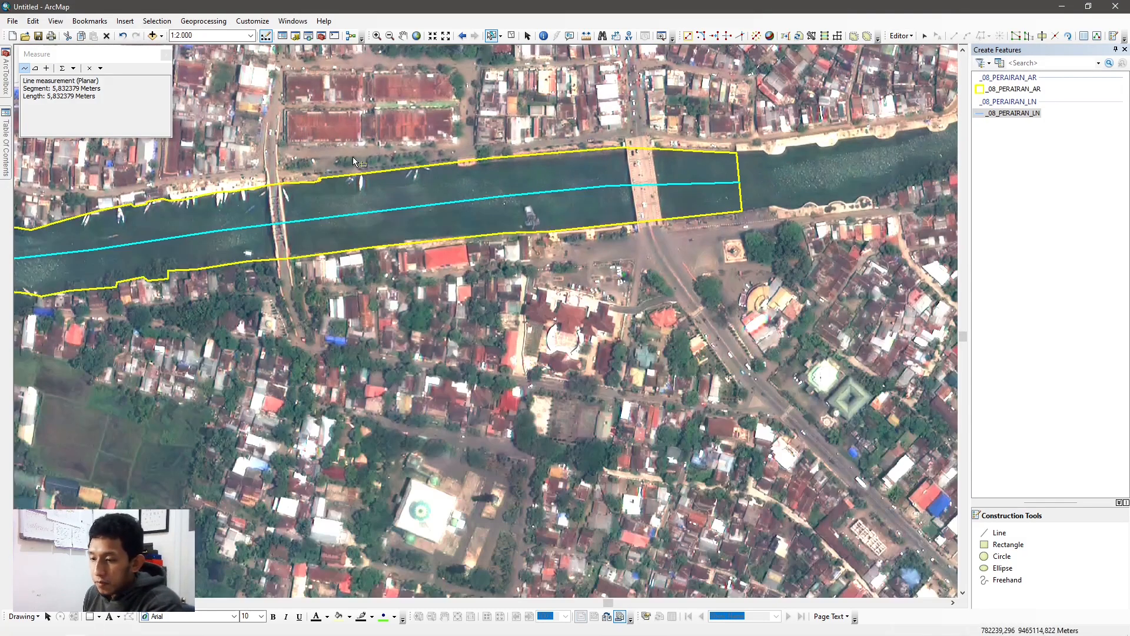
{"action": "left_click", "coordinate": [383, 188]}
{"action": "left_click_drag", "start_coordinate": [330, 181], "coordinate": [717, 183]}
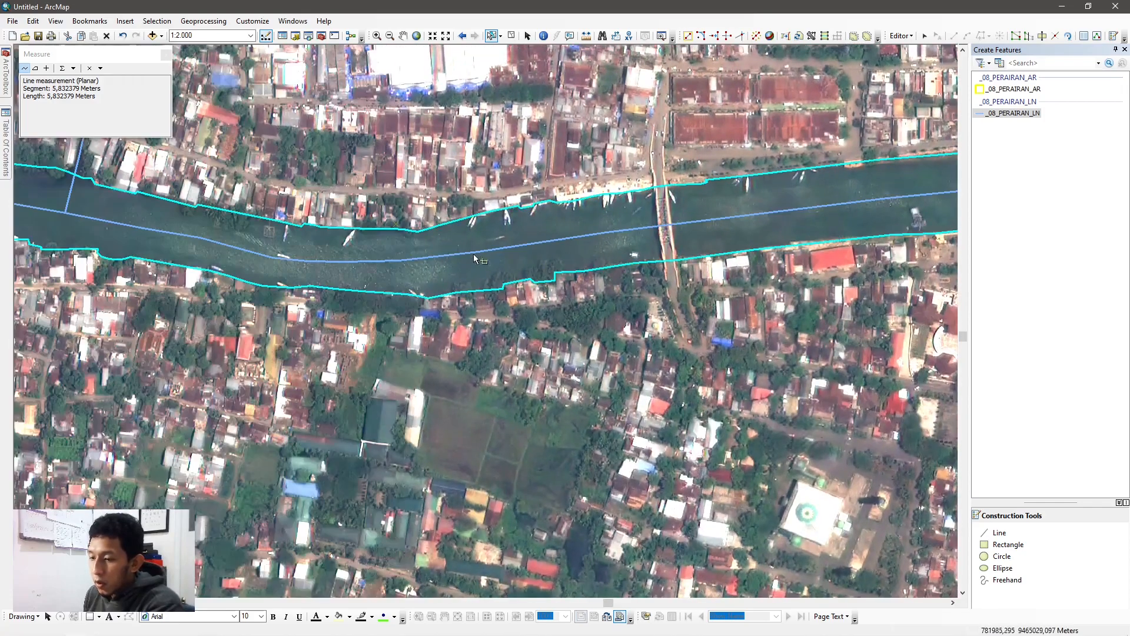
{"action": "left_click_drag", "start_coordinate": [309, 227], "coordinate": [698, 279]}
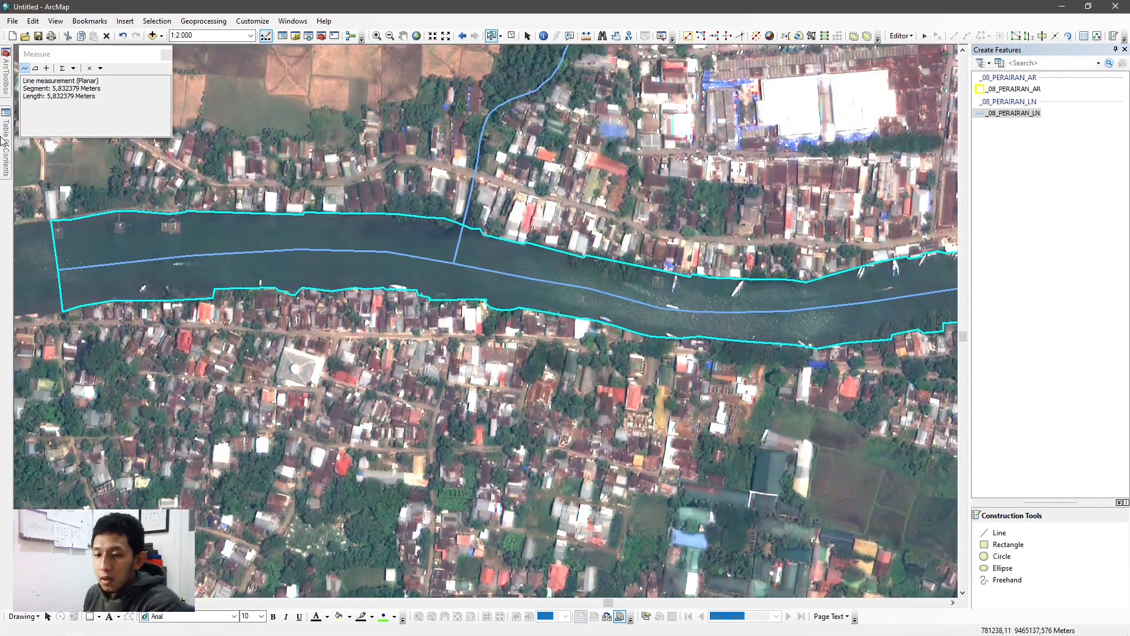
{"action": "mouse_move", "coordinate": [4, 141]}
{"action": "left_click", "coordinate": [166, 55]}
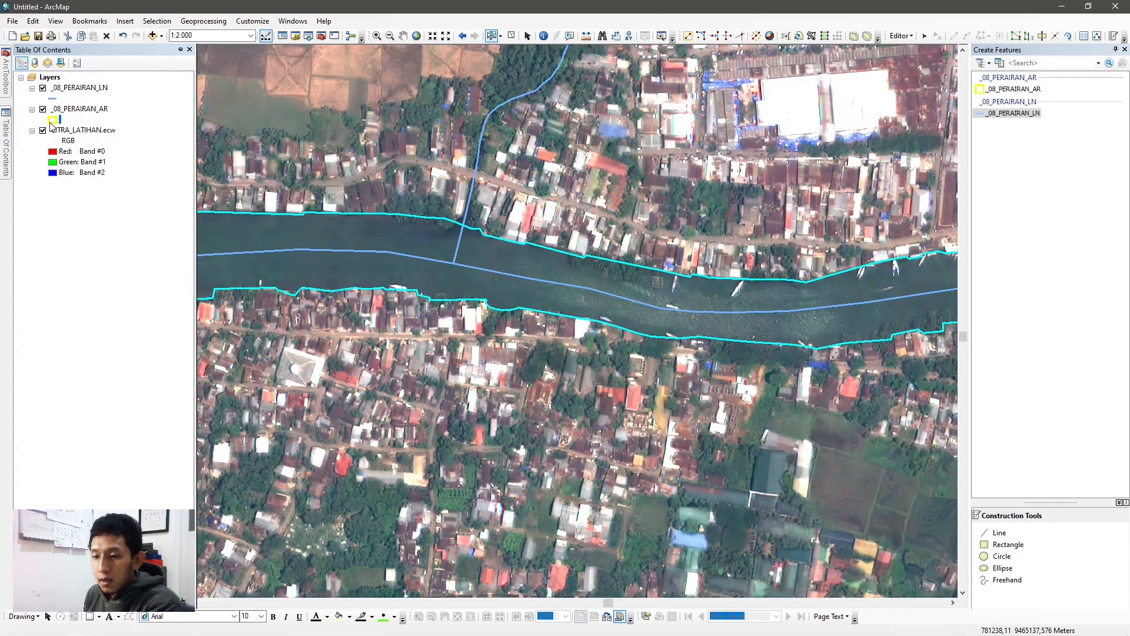
{"action": "left_click", "coordinate": [53, 120]}
{"action": "left_click", "coordinate": [678, 245]}
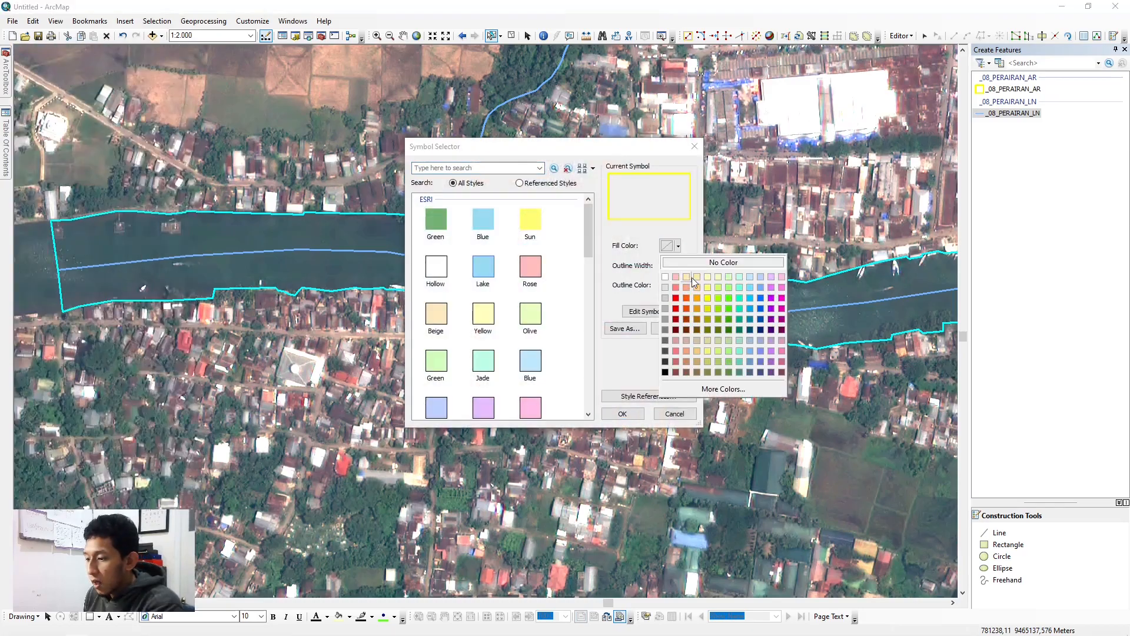
{"action": "left_click", "coordinate": [693, 278]}
{"action": "left_click", "coordinate": [622, 414]}
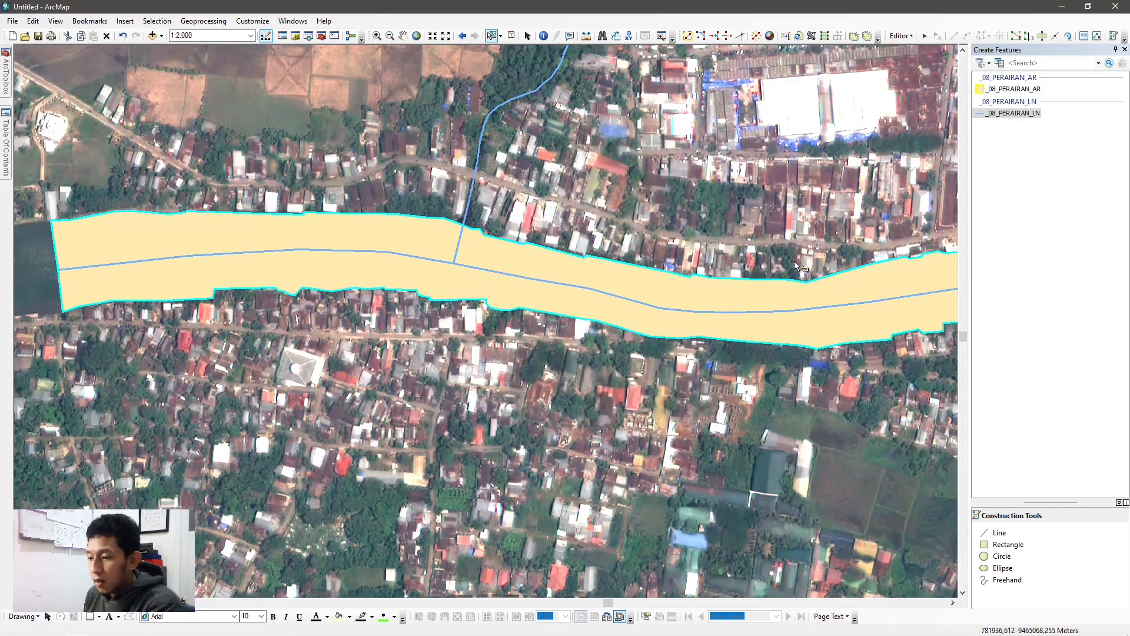
{"action": "left_click_drag", "start_coordinate": [793, 262], "coordinate": [347, 251]}
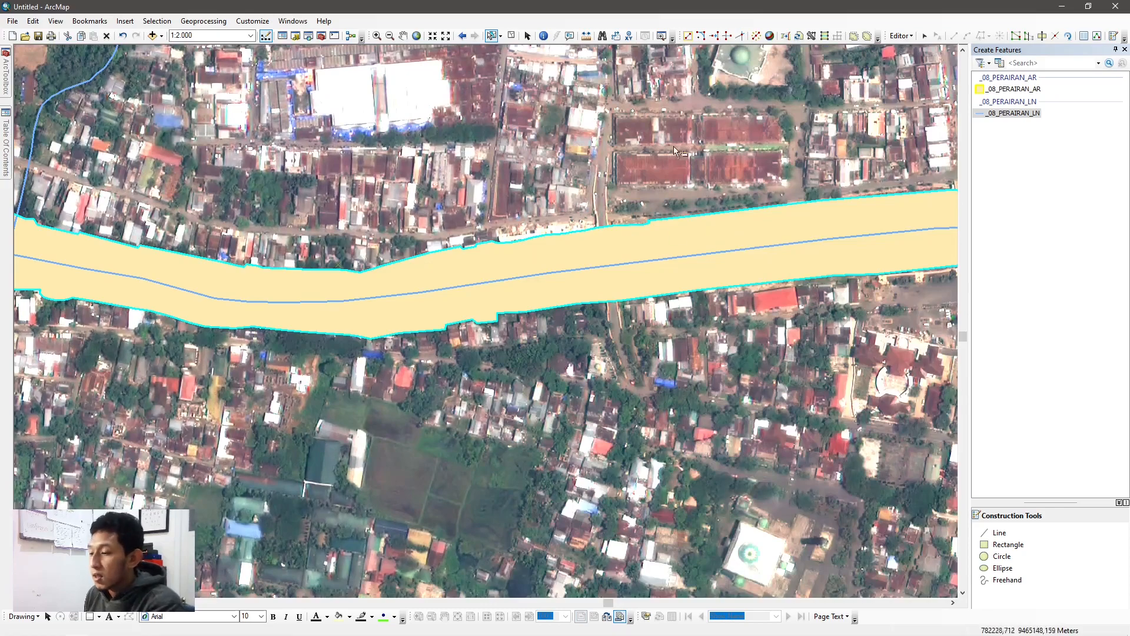
{"action": "left_click", "coordinate": [511, 36]}
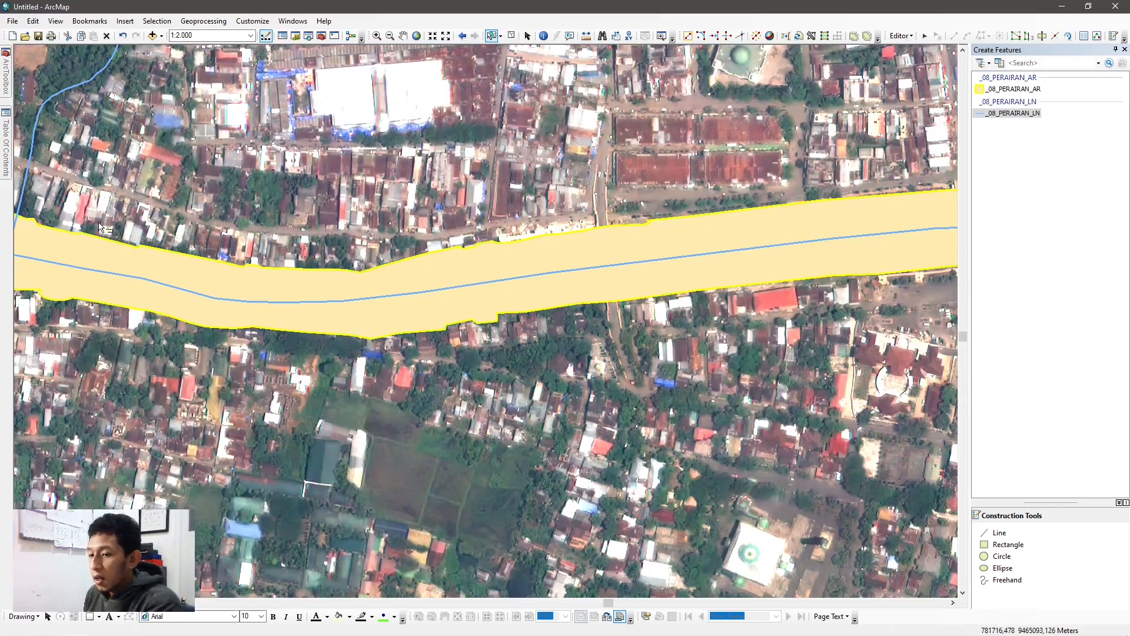
Start an Auto Complete Polygon in _08_PERAIRAN_AR at the side channel's mouth, tracing its west bank north past the road and onto the channel line.
{"action": "scroll", "coordinate": [661, 284], "scroll_direction": "up", "scroll_amount": 3}
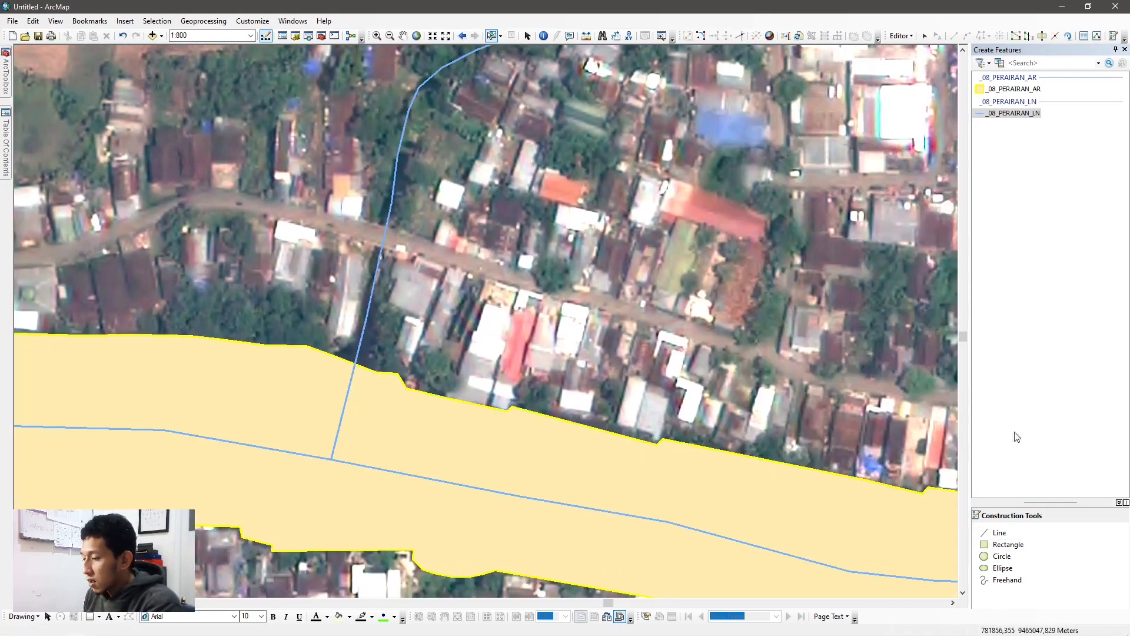
{"action": "left_click", "coordinate": [1014, 88]}
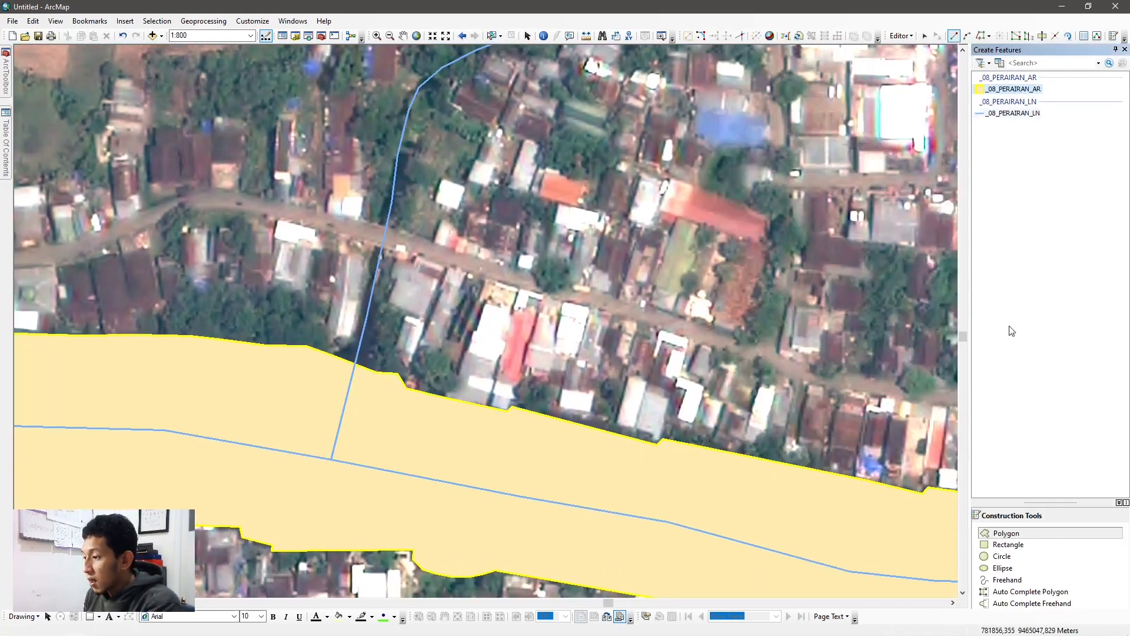
{"action": "left_click", "coordinate": [1038, 592]}
{"action": "scroll", "coordinate": [452, 206], "scroll_direction": "up", "scroll_amount": 2}
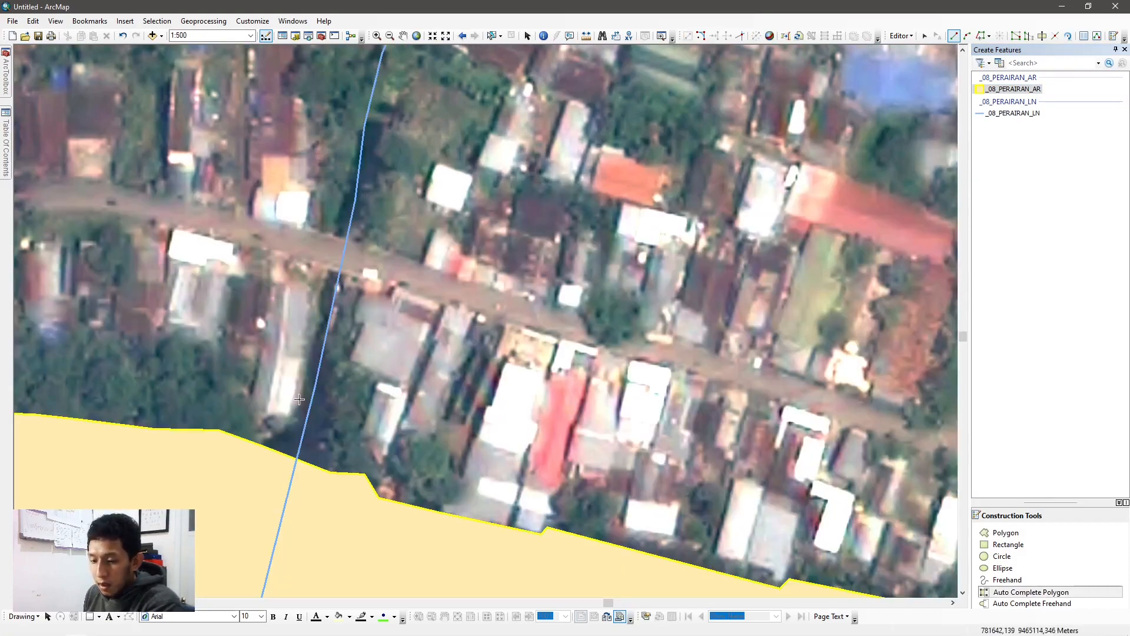
{"action": "left_click", "coordinate": [261, 446]}
{"action": "left_click", "coordinate": [295, 419]}
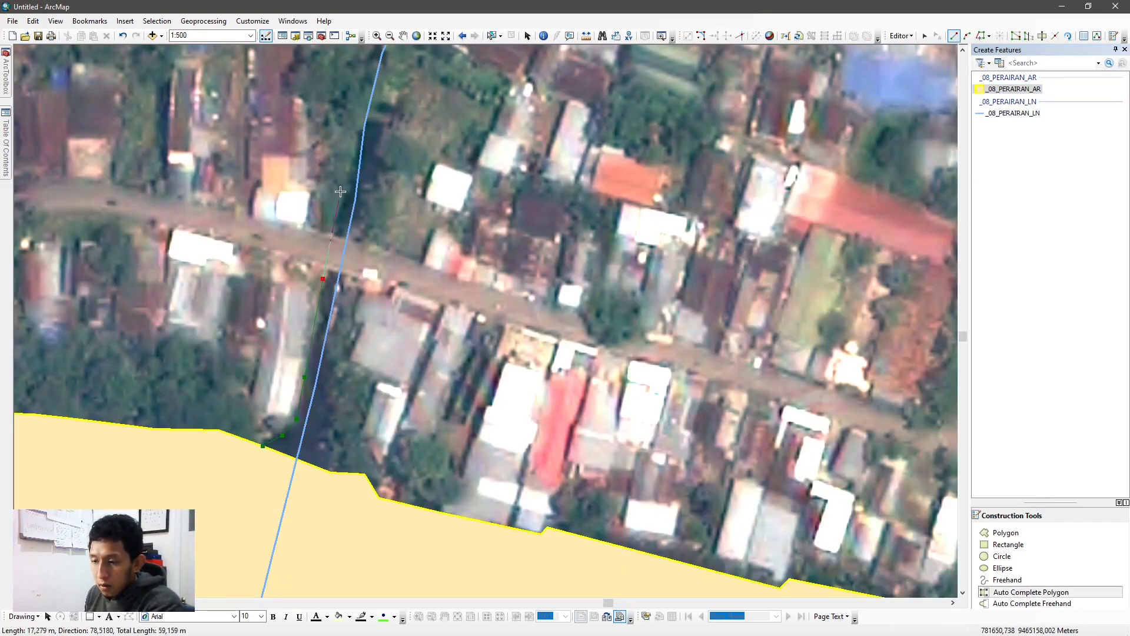
{"action": "left_click", "coordinate": [365, 125]}
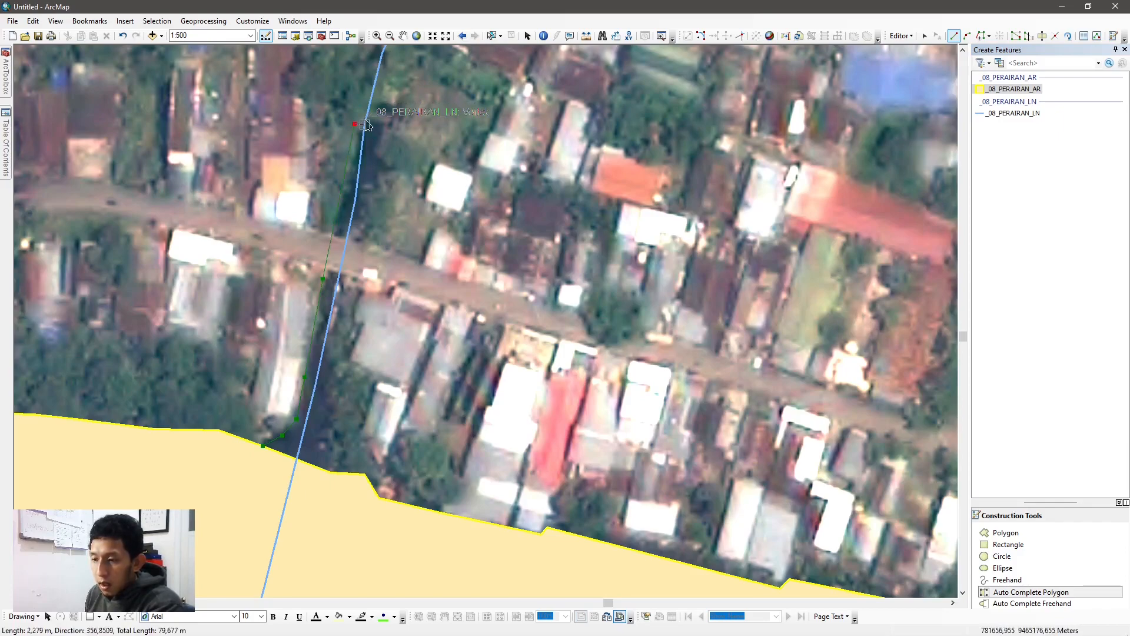
Trace the side channel's east bank back south across the road and finish the polygon against the river polygon.
{"action": "left_click", "coordinate": [383, 125]}
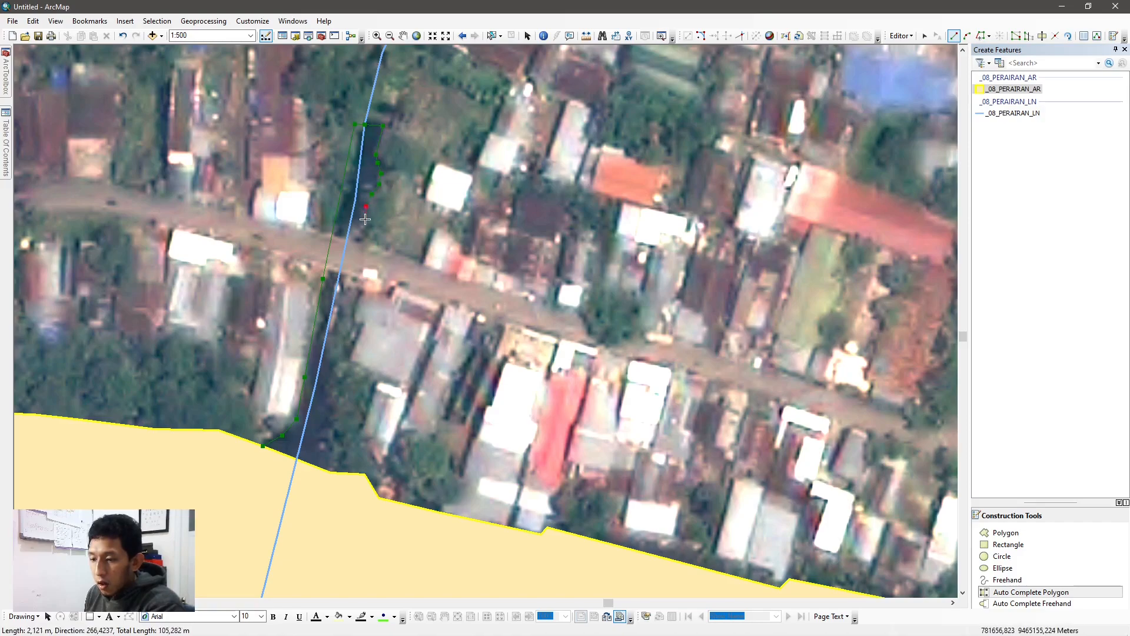
{"action": "left_click", "coordinate": [350, 269]}
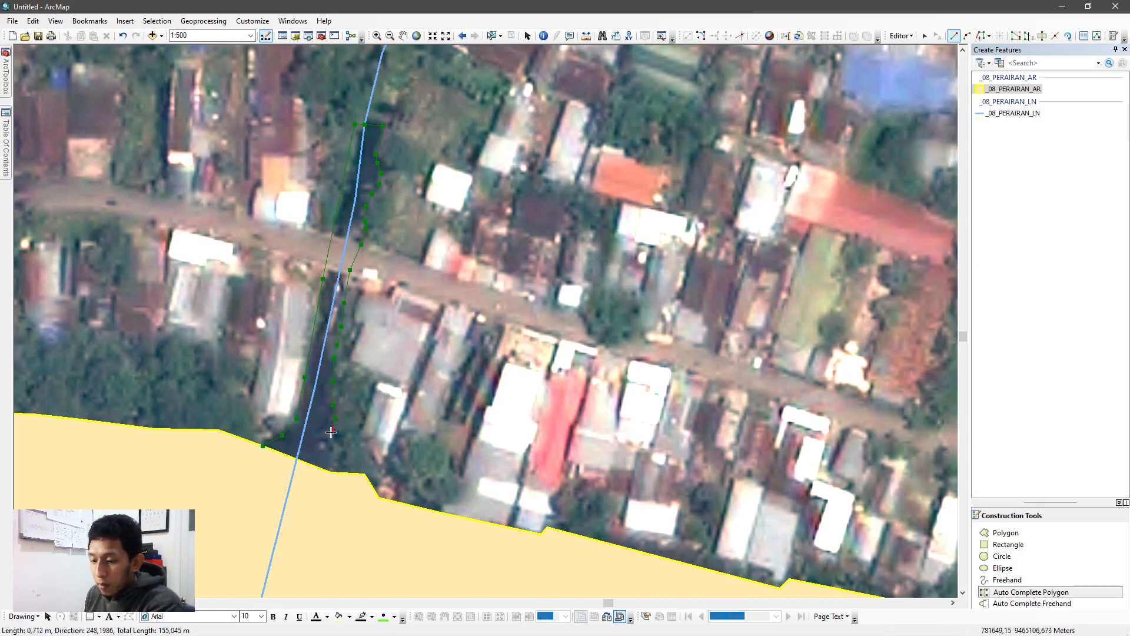
{"action": "double_click", "coordinate": [329, 472]}
Follow the channel line northeast to its straight stretch beside the fields and check the channel's width with the Measure tool.
{"action": "scroll", "coordinate": [367, 372], "scroll_direction": "up", "scroll_amount": 1}
{"action": "scroll", "coordinate": [368, 371], "scroll_direction": "up", "scroll_amount": 1}
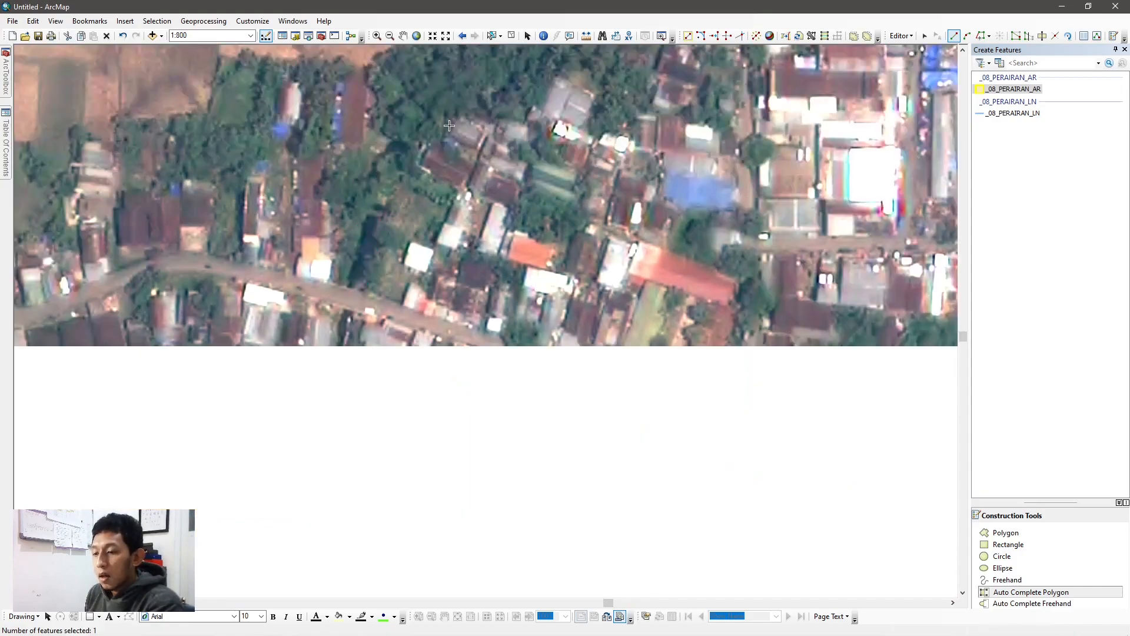
{"action": "left_click_drag", "start_coordinate": [658, 156], "coordinate": [353, 456]}
{"action": "left_click_drag", "start_coordinate": [439, 165], "coordinate": [167, 575]}
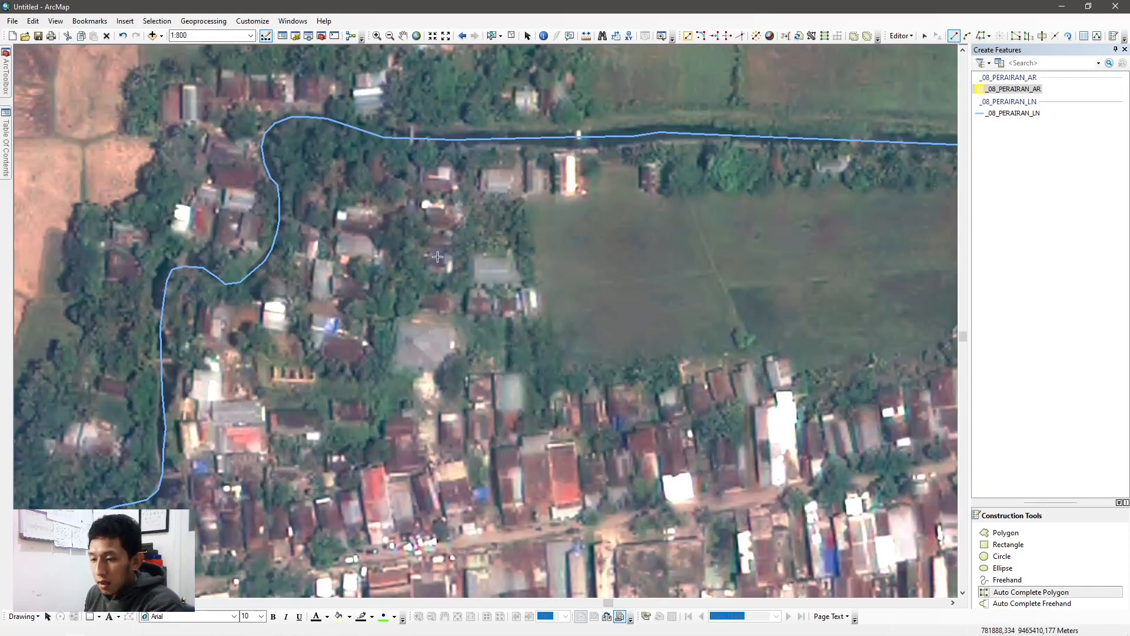
{"action": "left_click_drag", "start_coordinate": [490, 185], "coordinate": [333, 268]}
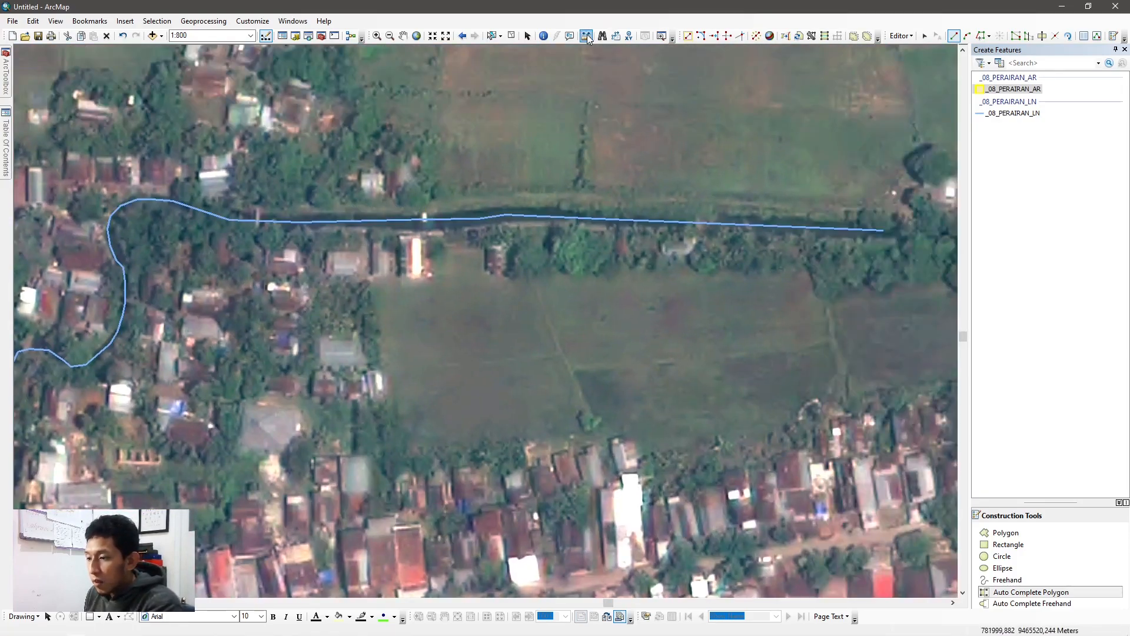
{"action": "left_click", "coordinate": [587, 37]}
{"action": "scroll", "coordinate": [457, 215], "scroll_direction": "down", "scroll_amount": 2}
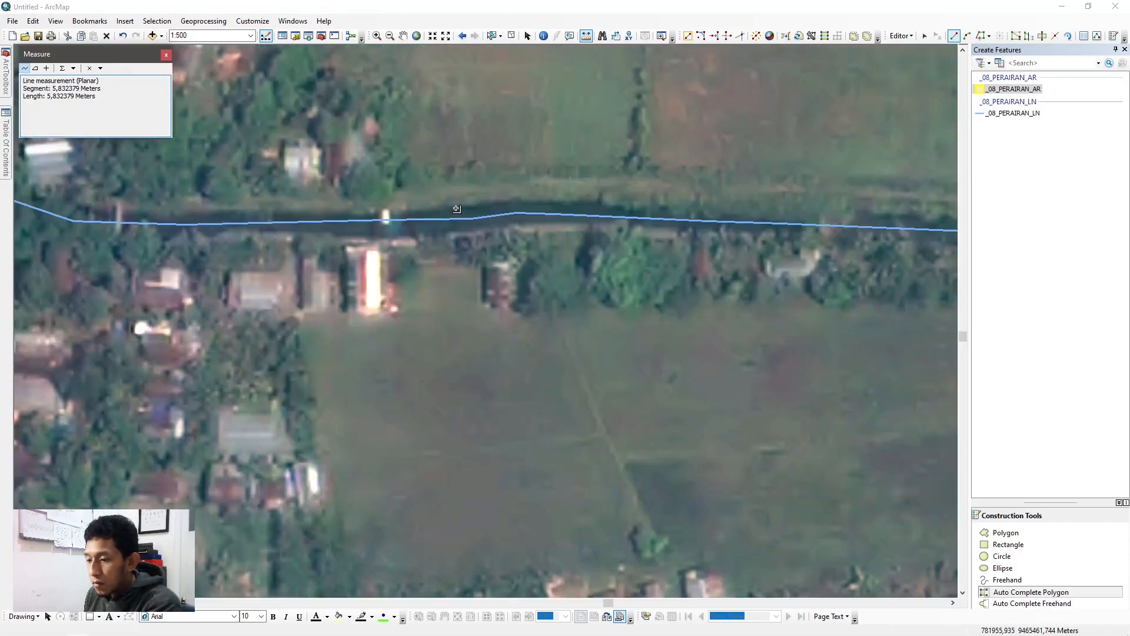
{"action": "left_click", "coordinate": [456, 206]}
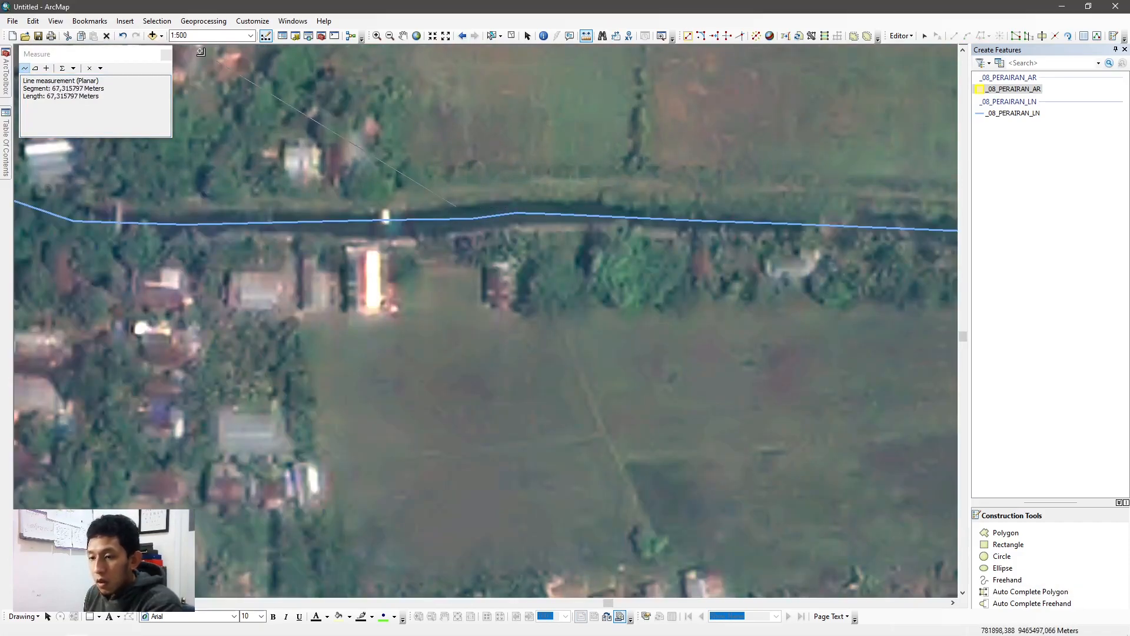
{"action": "left_click", "coordinate": [166, 55]}
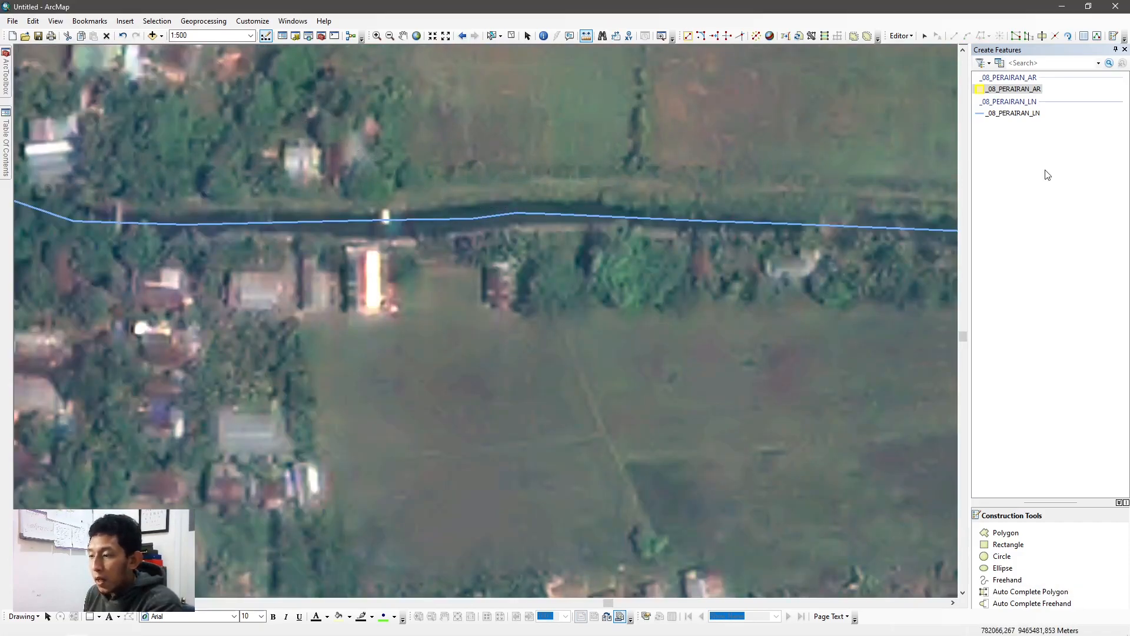
Start an Auto Complete Polygon at the straight channel's east end and trace its north bank westwards to the narrow footbridge.
{"action": "left_click", "coordinate": [1030, 592]}
{"action": "key", "text": "Right"}
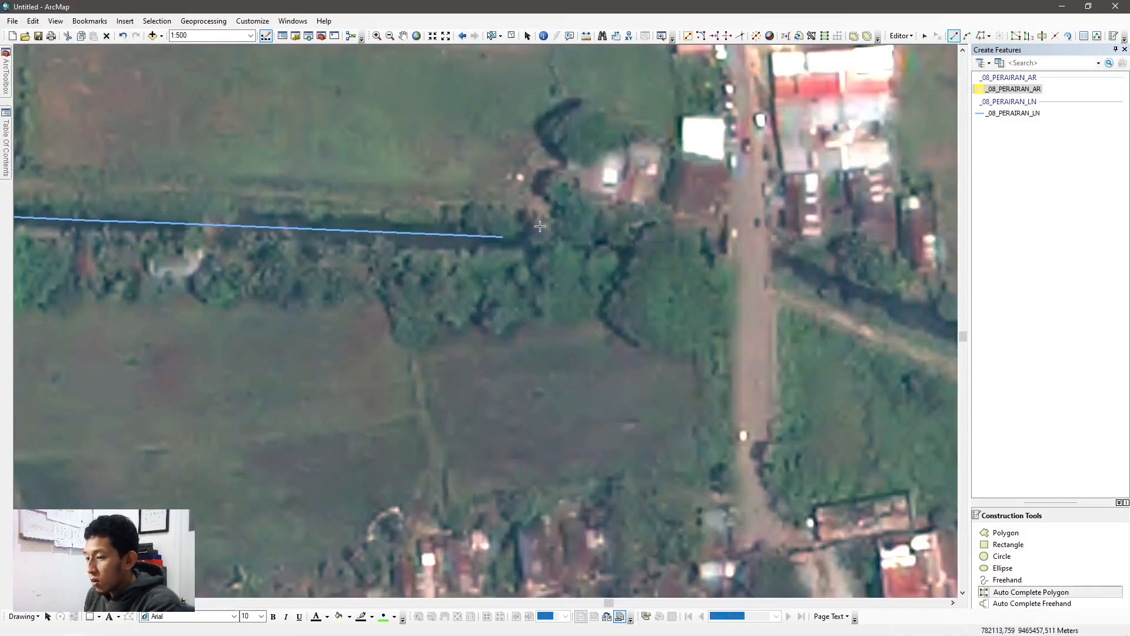
{"action": "left_click", "coordinate": [493, 225]}
{"action": "left_click", "coordinate": [256, 213]}
{"action": "key", "text": "Left"}
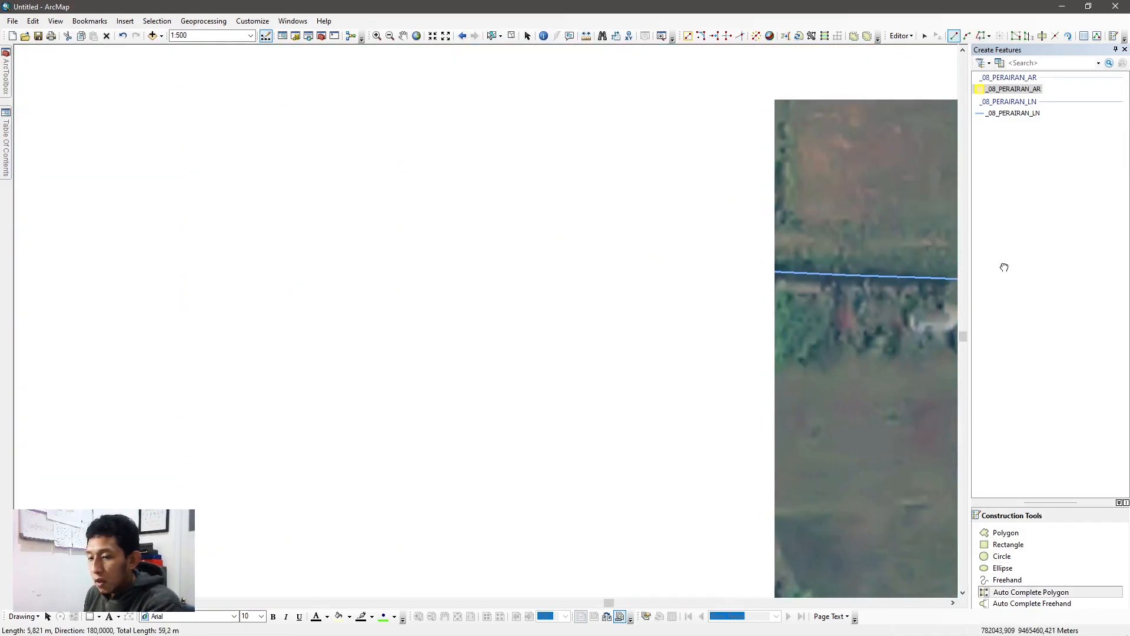
{"action": "left_click", "coordinate": [645, 252]}
{"action": "left_click", "coordinate": [614, 260]}
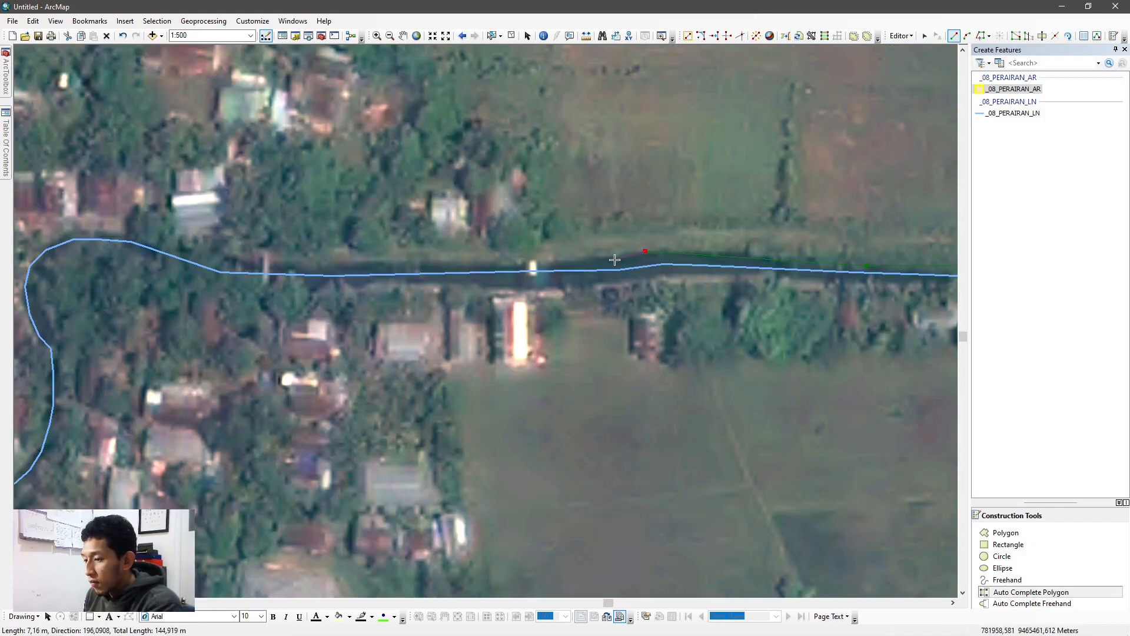
{"action": "left_click", "coordinate": [431, 263]}
{"action": "left_click", "coordinate": [289, 261]}
{"action": "left_click", "coordinate": [264, 261]}
Cross the channel at the footbridge and trace its south bank eastwards past the small white bridge.
{"action": "left_click", "coordinate": [264, 287]}
{"action": "left_click", "coordinate": [351, 287]}
{"action": "left_click", "coordinate": [390, 284]}
{"action": "left_click", "coordinate": [421, 284]}
{"action": "left_click", "coordinate": [485, 285]}
{"action": "left_click", "coordinate": [540, 291]}
{"action": "left_click", "coordinate": [580, 293]}
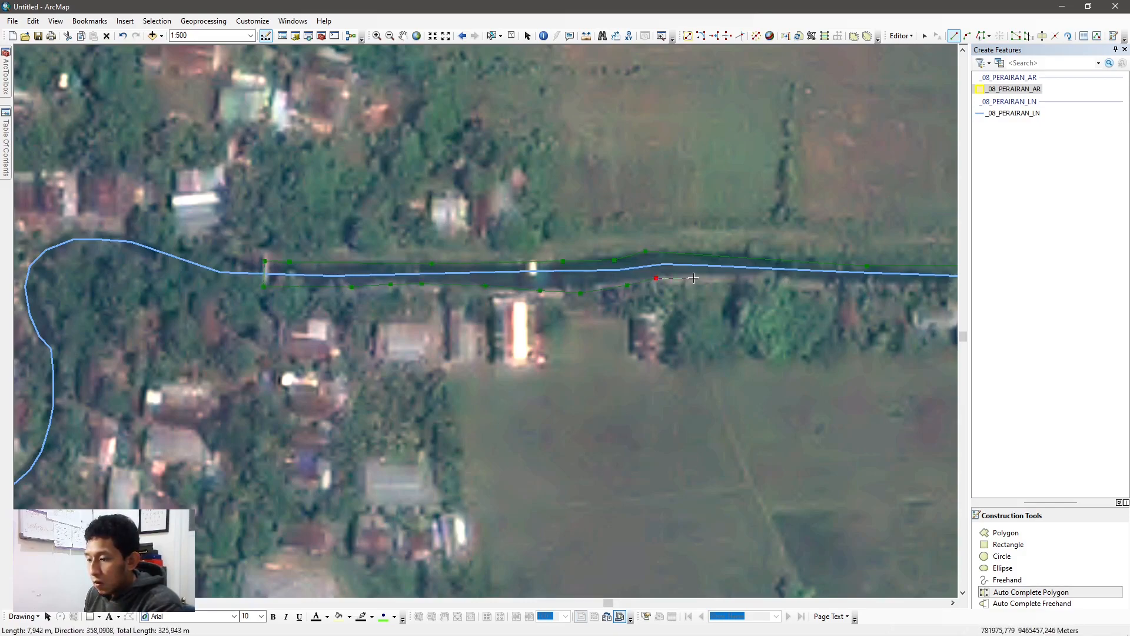
Continue the south bank to the channel line's east end, snap to its endpoint and finish the polygon at its starting point.
{"action": "left_click_drag", "start_coordinate": [956, 278], "coordinate": [230, 280]}
{"action": "left_click", "coordinate": [251, 289]}
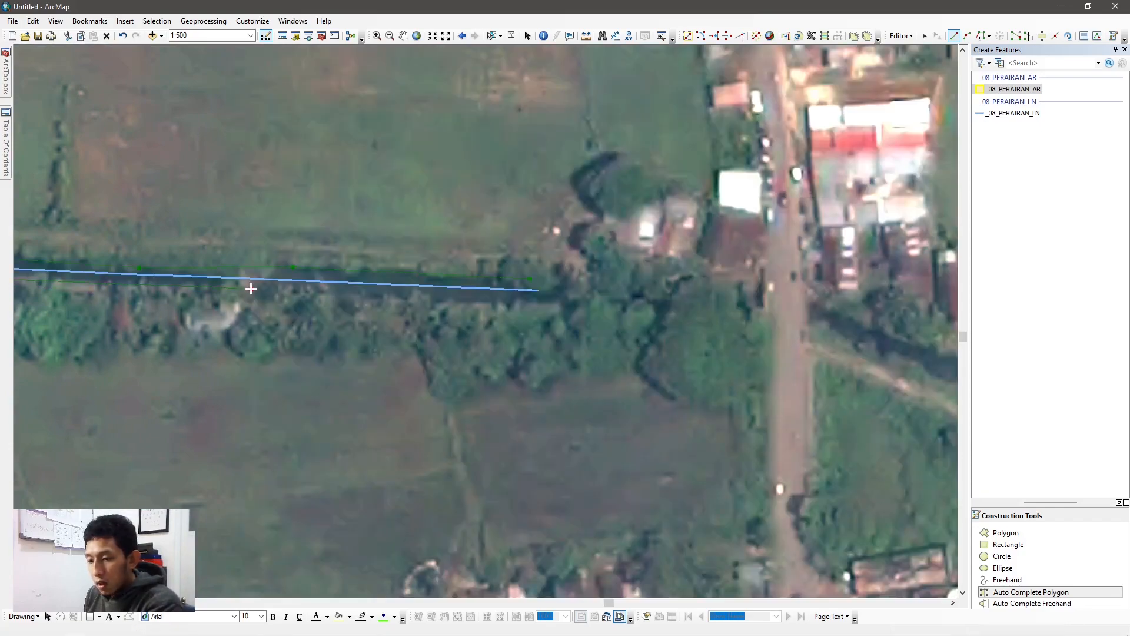
{"action": "left_click", "coordinate": [537, 305]}
{"action": "left_click", "coordinate": [539, 290]}
{"action": "left_click", "coordinate": [538, 280]}
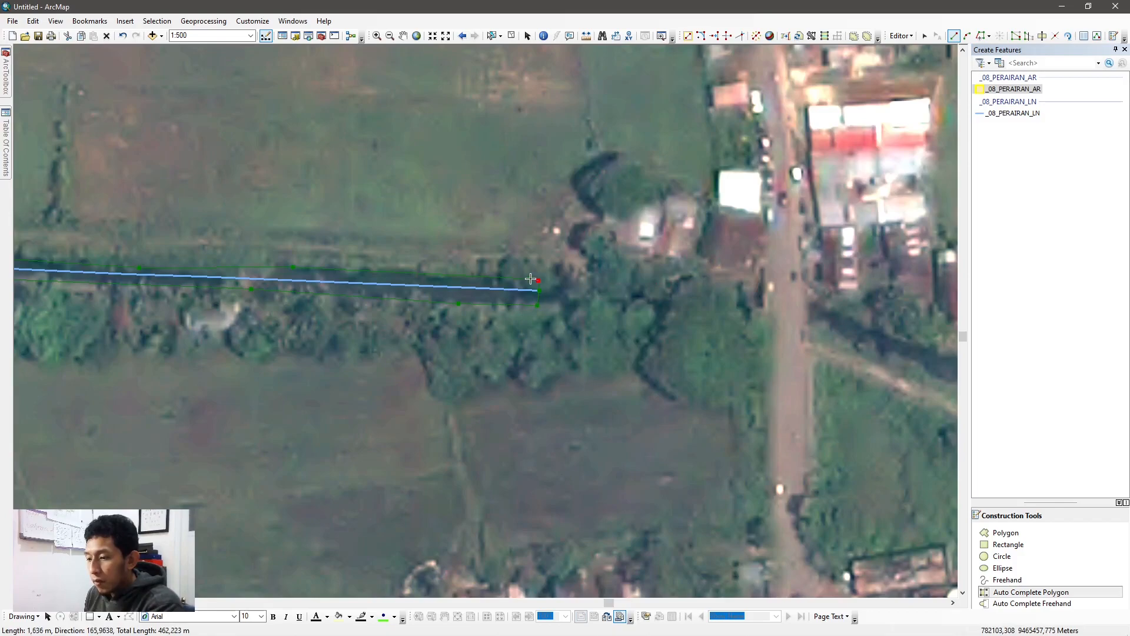
{"action": "double_click", "coordinate": [525, 277]}
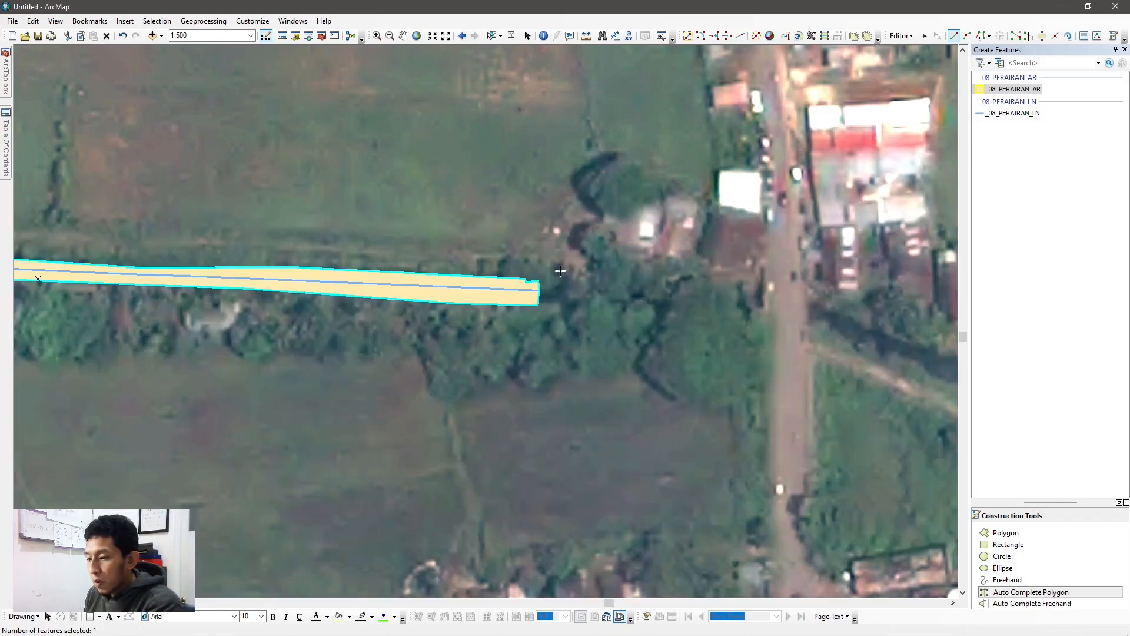
Save the edits made to the water layers.
{"action": "scroll", "coordinate": [550, 270], "scroll_direction": "down", "scroll_amount": 2}
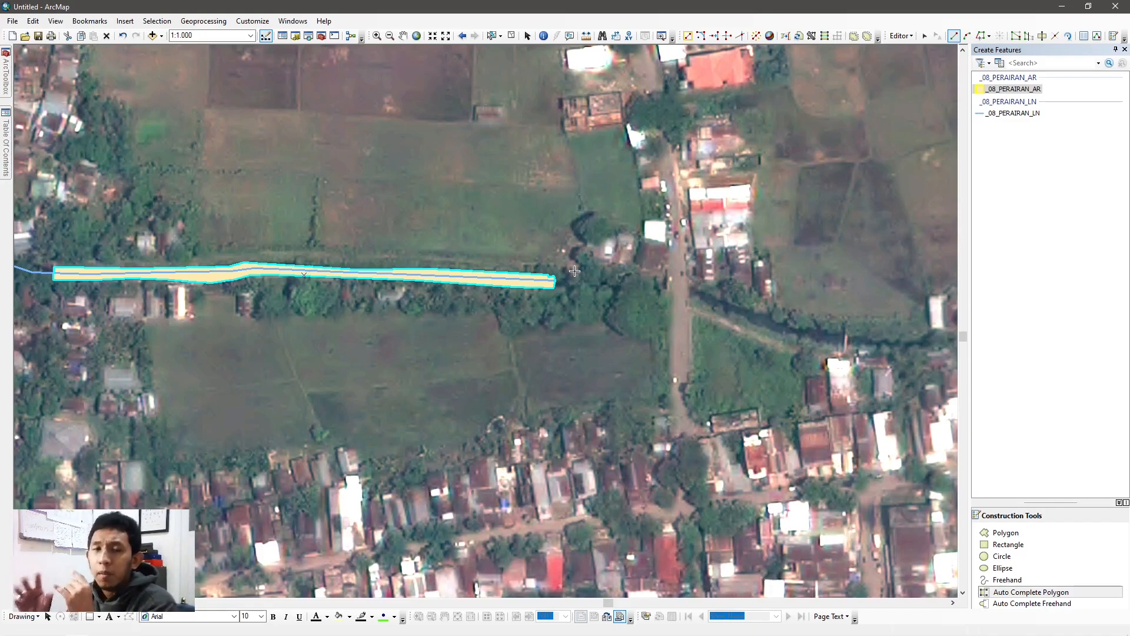
{"action": "left_click", "coordinate": [910, 36]}
{"action": "left_click", "coordinate": [925, 76]}
{"action": "left_click", "coordinate": [405, 36]}
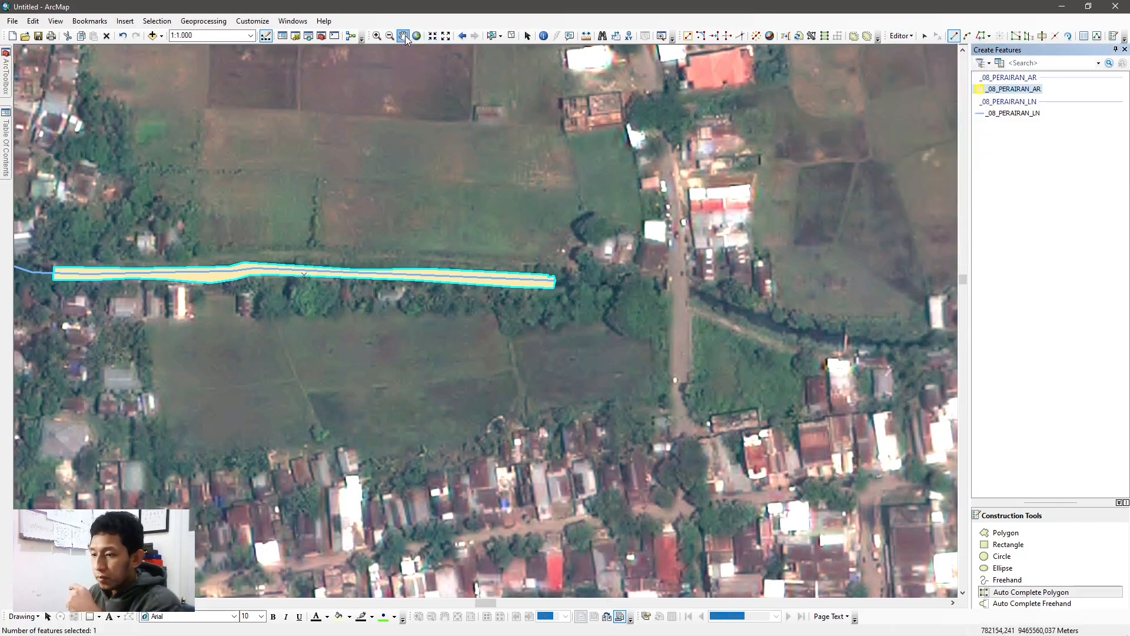
{"action": "left_click_drag", "start_coordinate": [269, 275], "coordinate": [589, 154]}
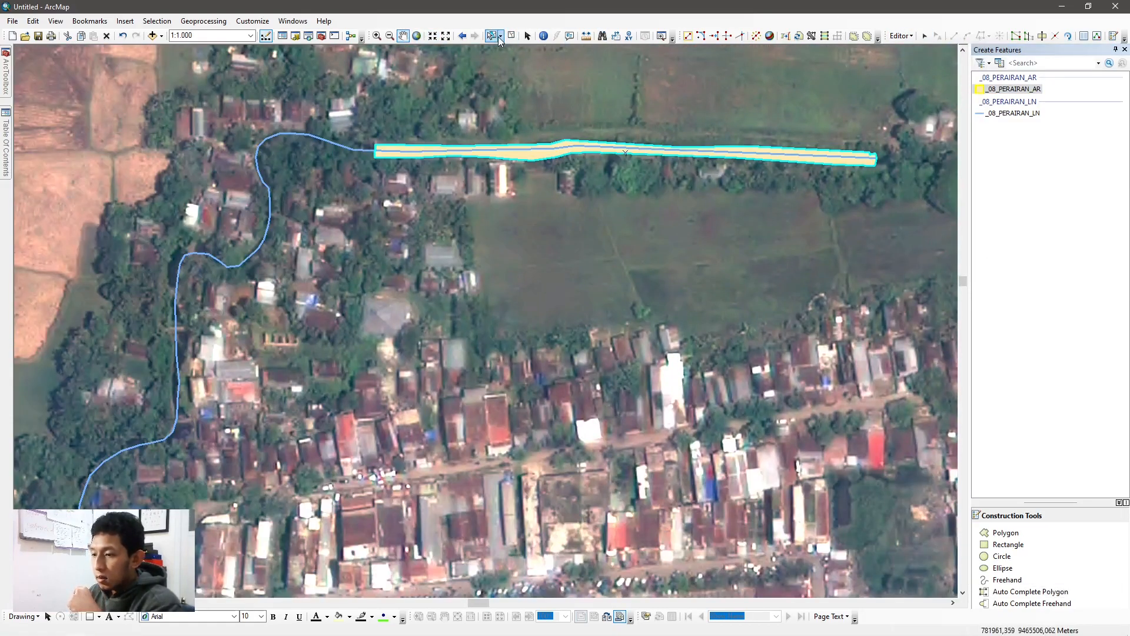
Clear the selection of the straight channel polygon, check the digitised river and channels, and save the edits again.
{"action": "scroll", "coordinate": [480, 93], "scroll_direction": "up", "scroll_amount": 2}
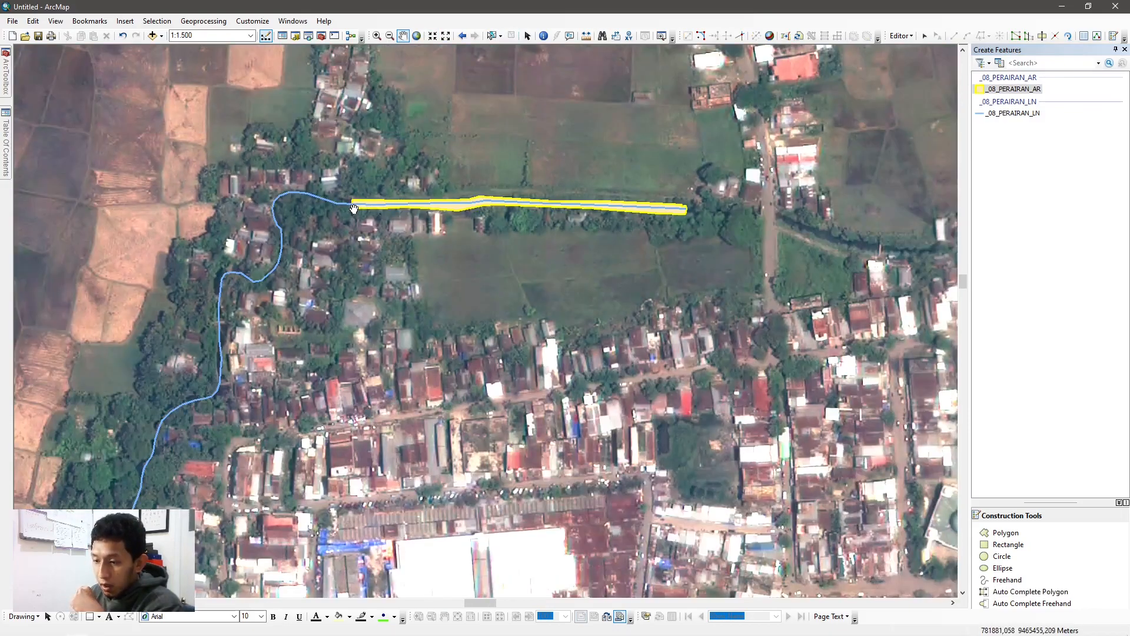
{"action": "left_click_drag", "start_coordinate": [310, 343], "coordinate": [452, 274]}
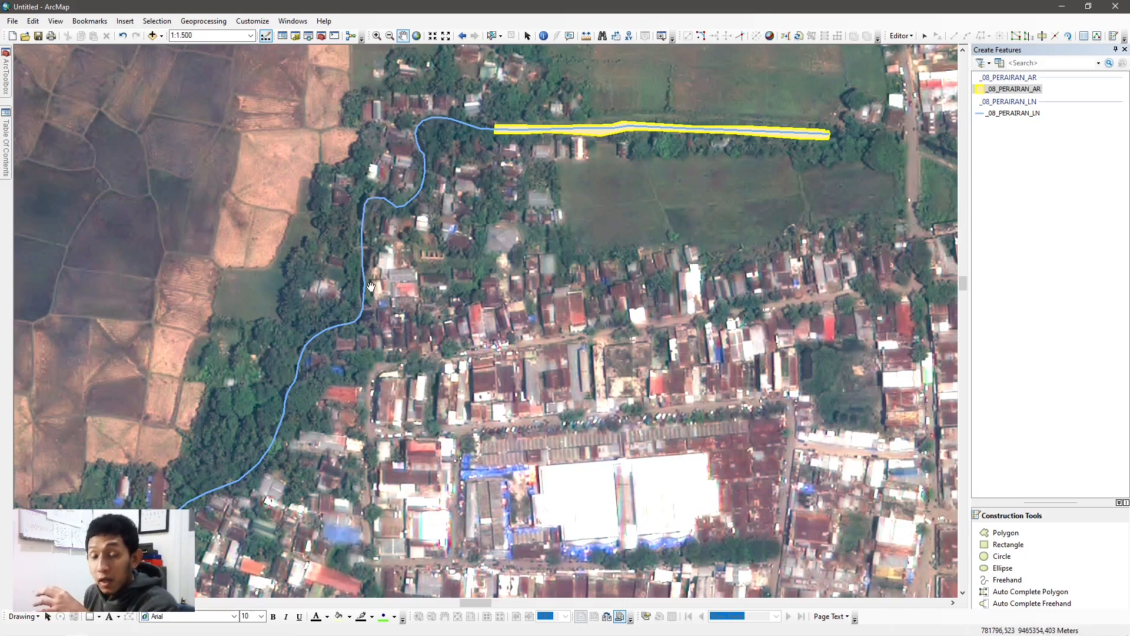
{"action": "left_click_drag", "start_coordinate": [244, 483], "coordinate": [302, 376]}
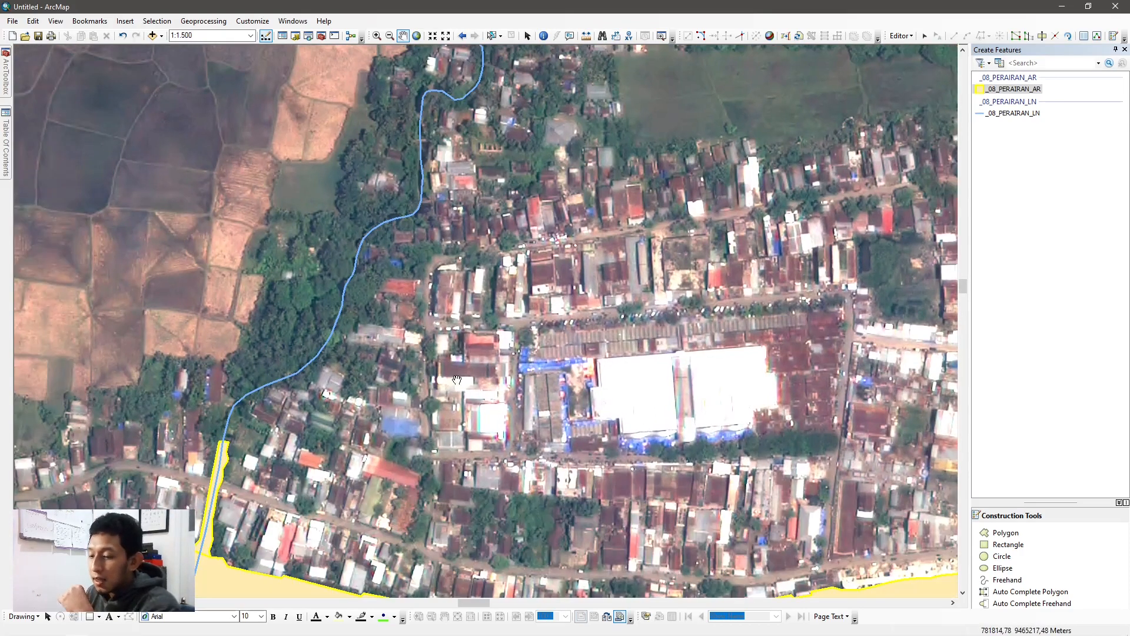
{"action": "scroll", "coordinate": [457, 379], "scroll_direction": "up", "scroll_amount": 2}
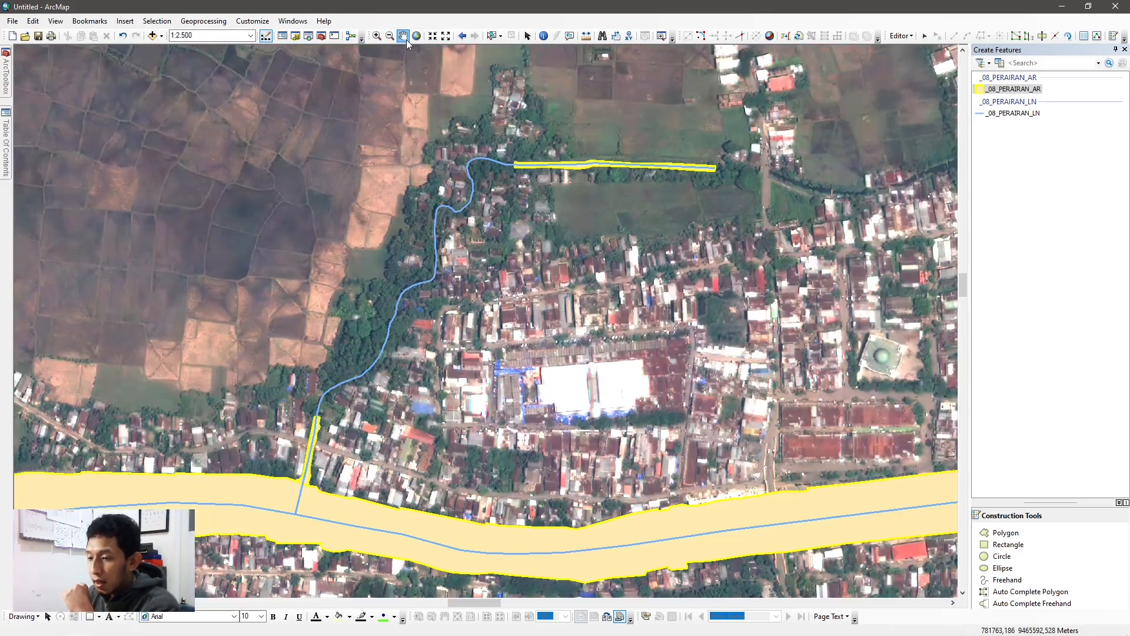
{"action": "left_click_drag", "start_coordinate": [525, 336], "coordinate": [425, 306]}
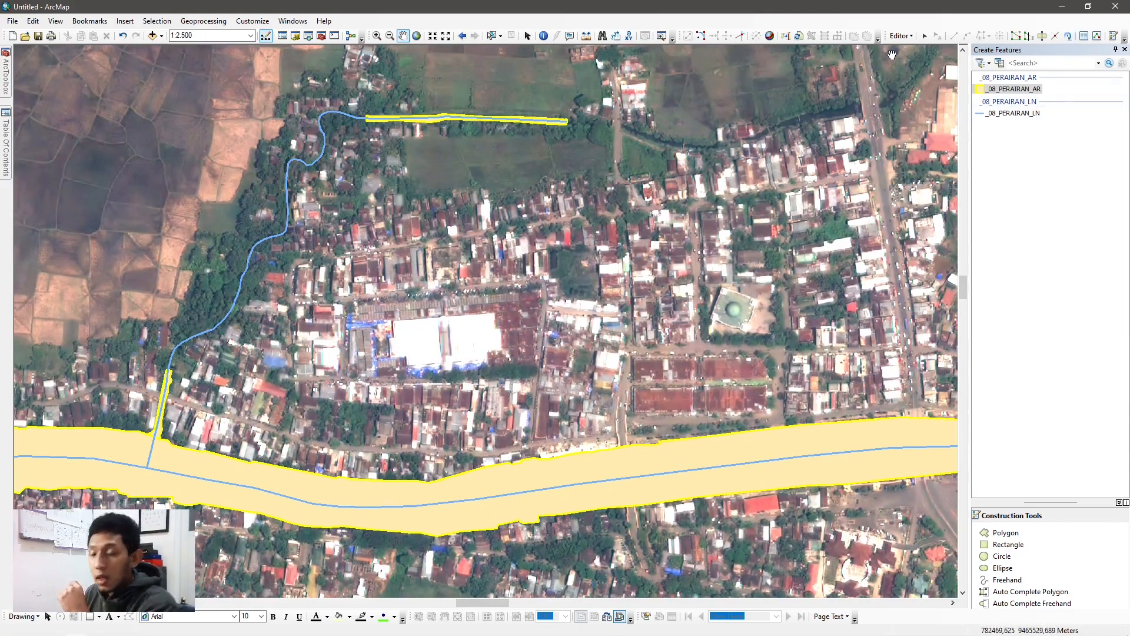
{"action": "left_click", "coordinate": [898, 36]}
{"action": "left_click", "coordinate": [916, 77]}
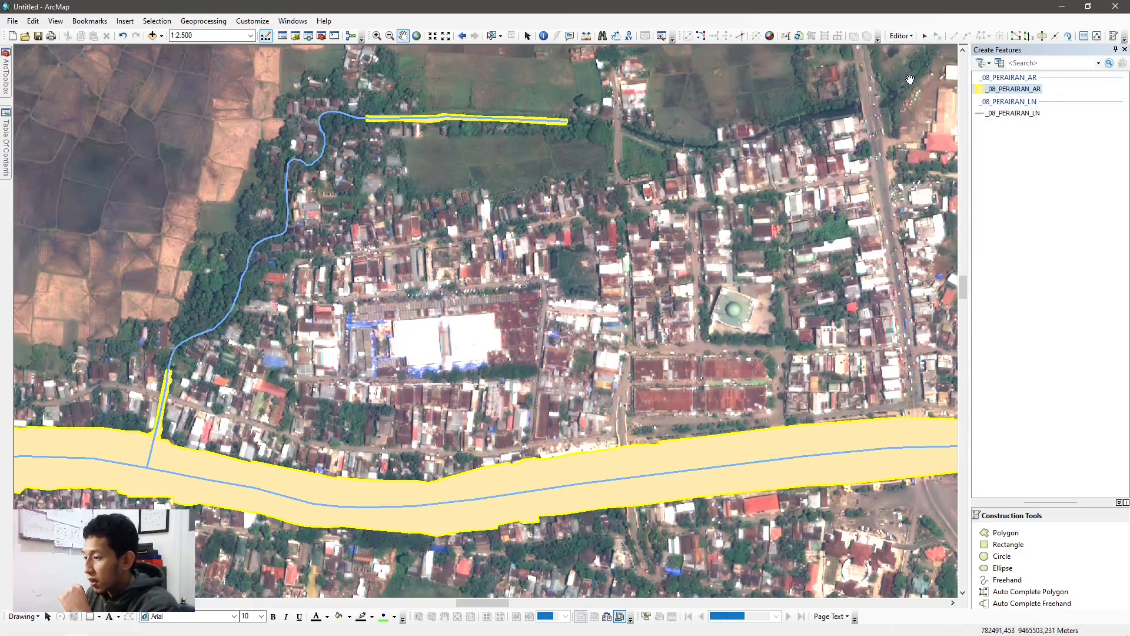
Stop the editing session and close the Create Features window.
{"action": "left_click", "coordinate": [902, 37]}
{"action": "left_click", "coordinate": [922, 62]}
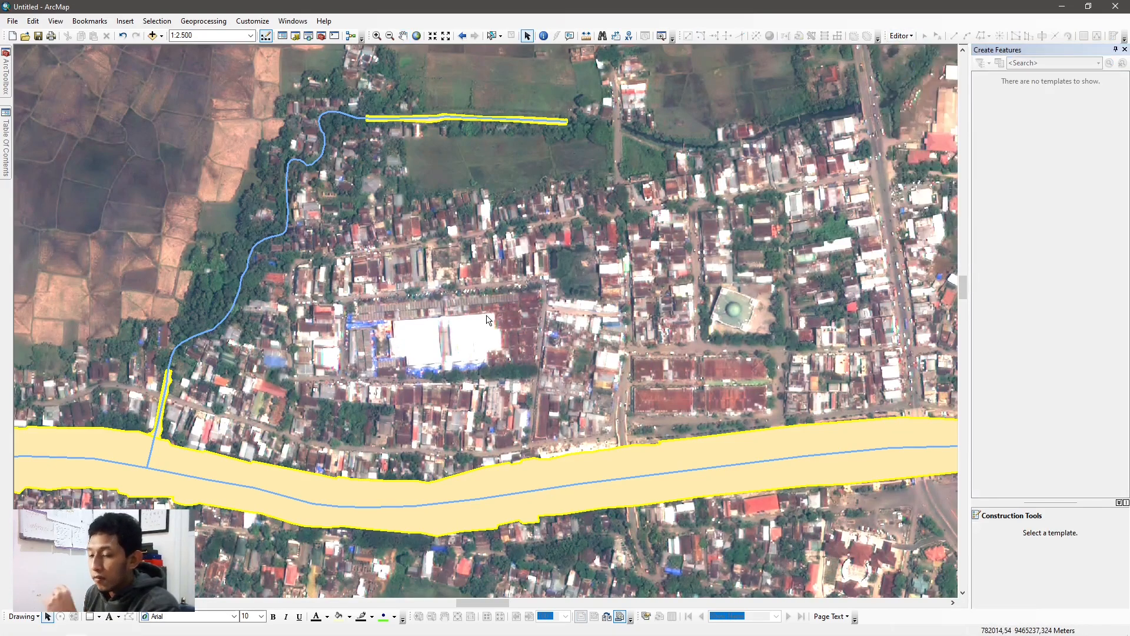
{"action": "scroll", "coordinate": [487, 320], "scroll_direction": "up", "scroll_amount": 2}
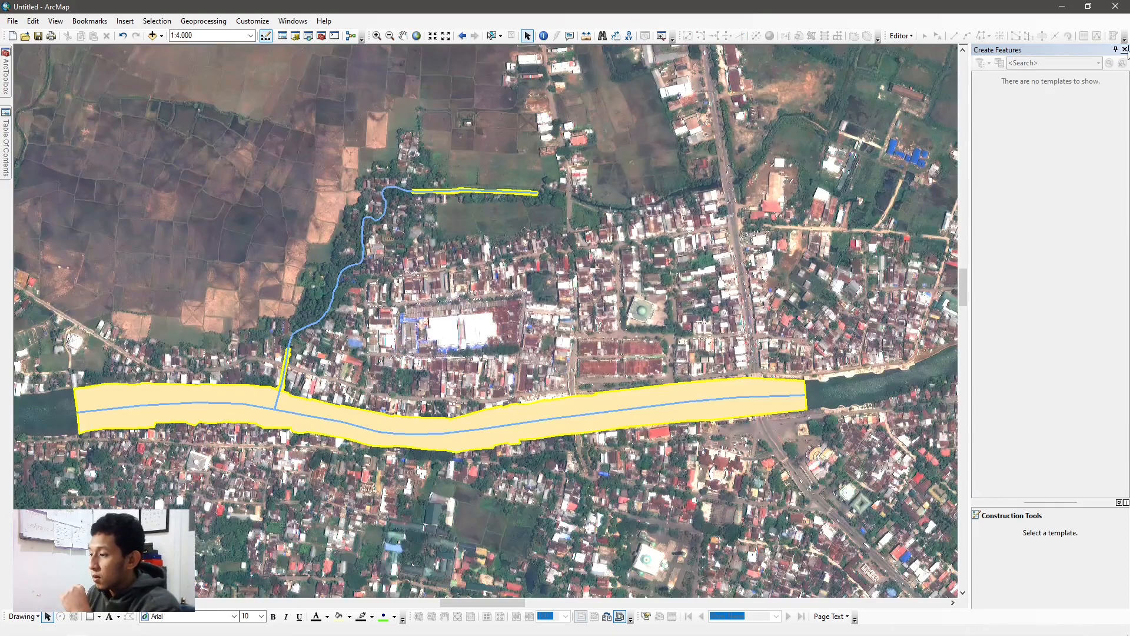
{"action": "left_click", "coordinate": [1115, 50]}
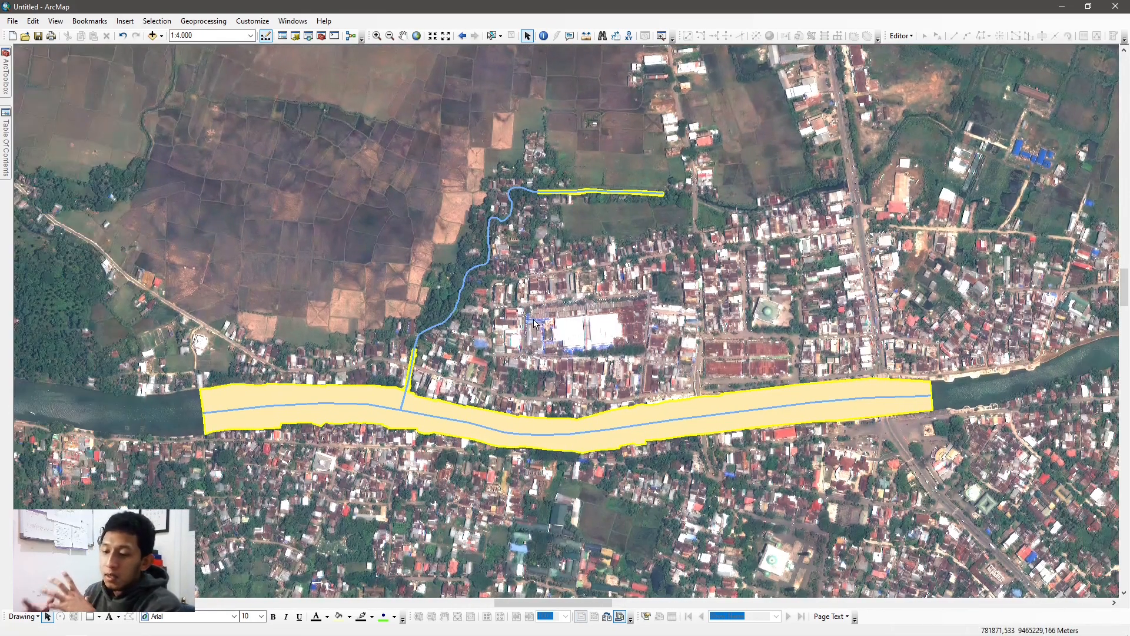